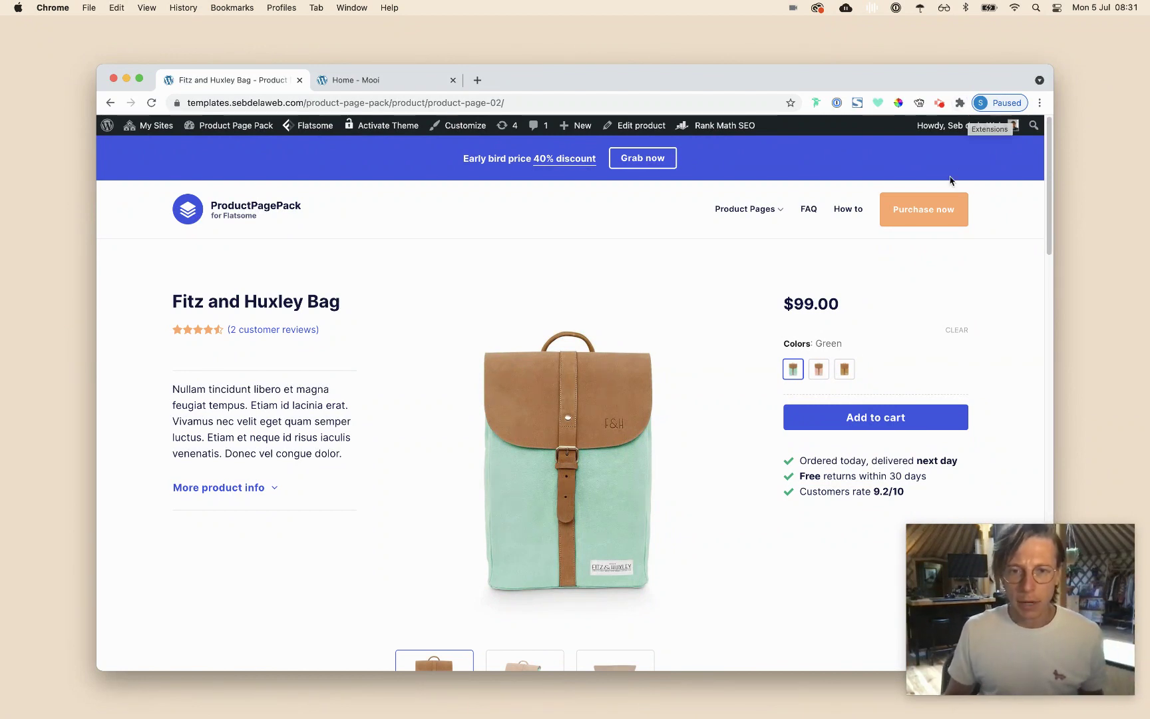
Go to the ProductPagePack overview and open the Product Page 02 demo
mouse_move(1016, 274)
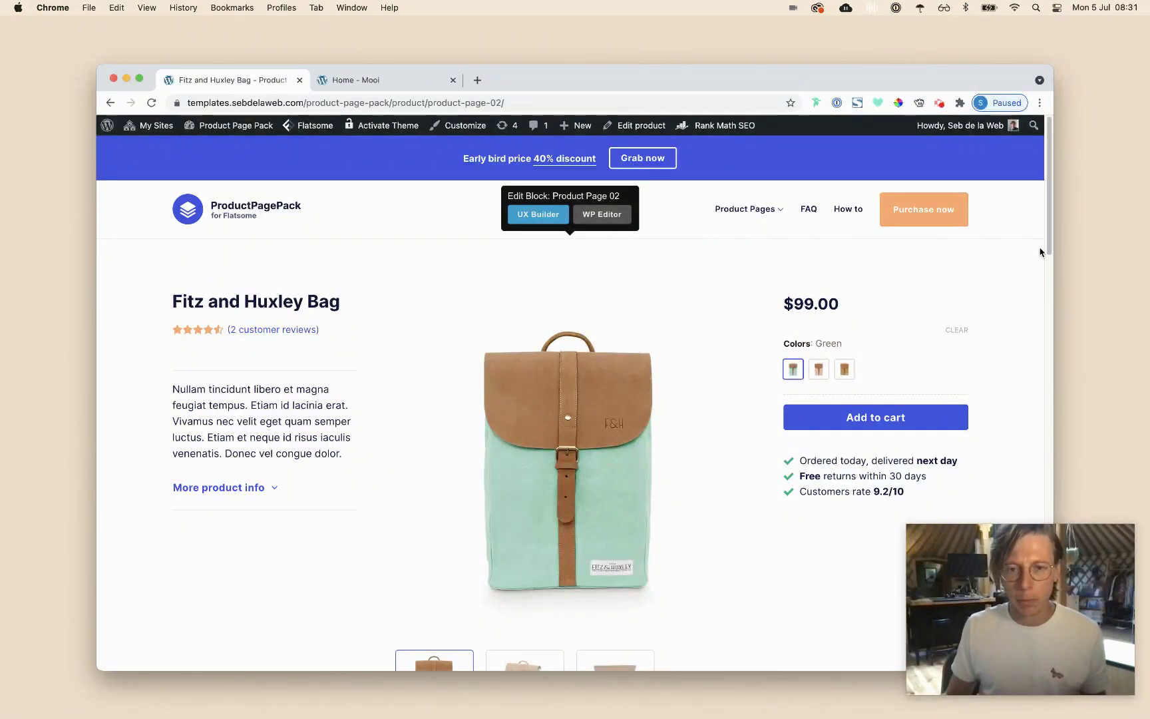
left_click(290, 217)
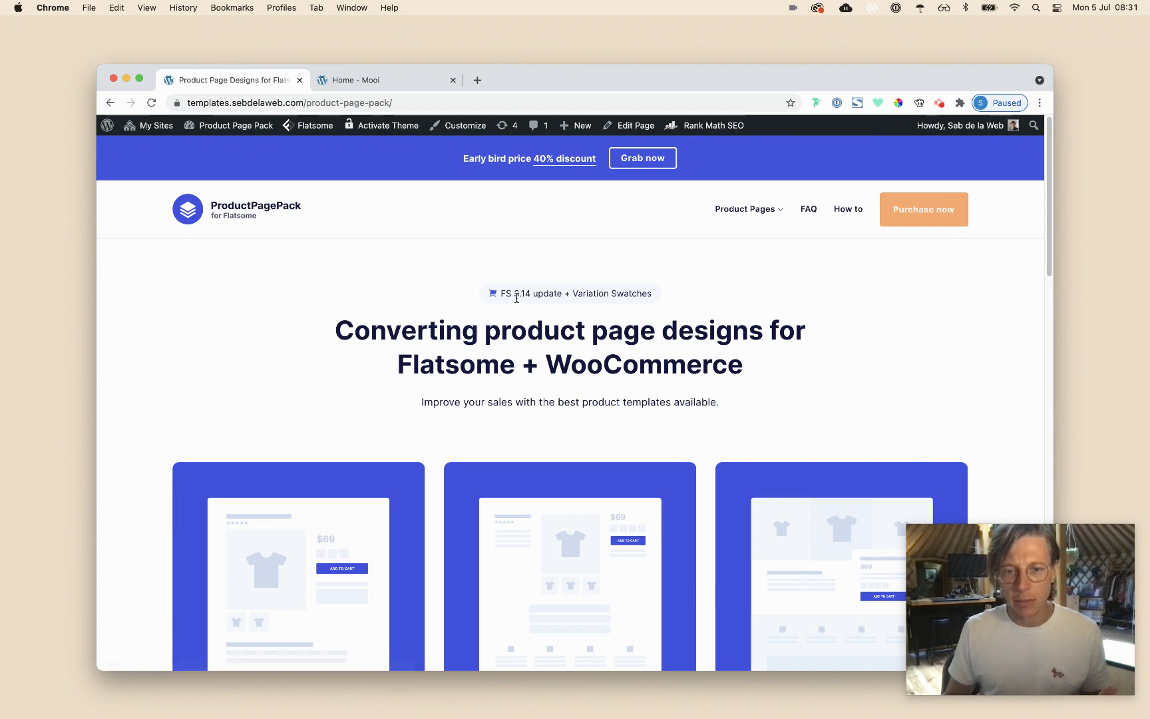
scroll(521, 300, "down", 5)
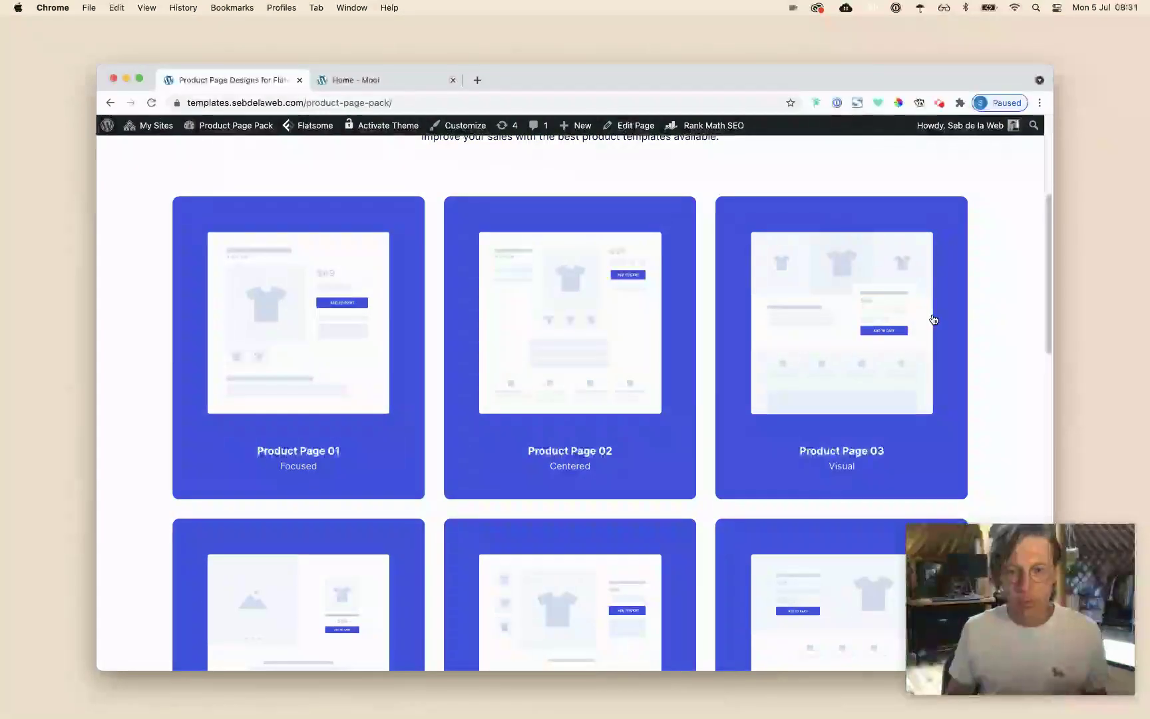
left_click(628, 344)
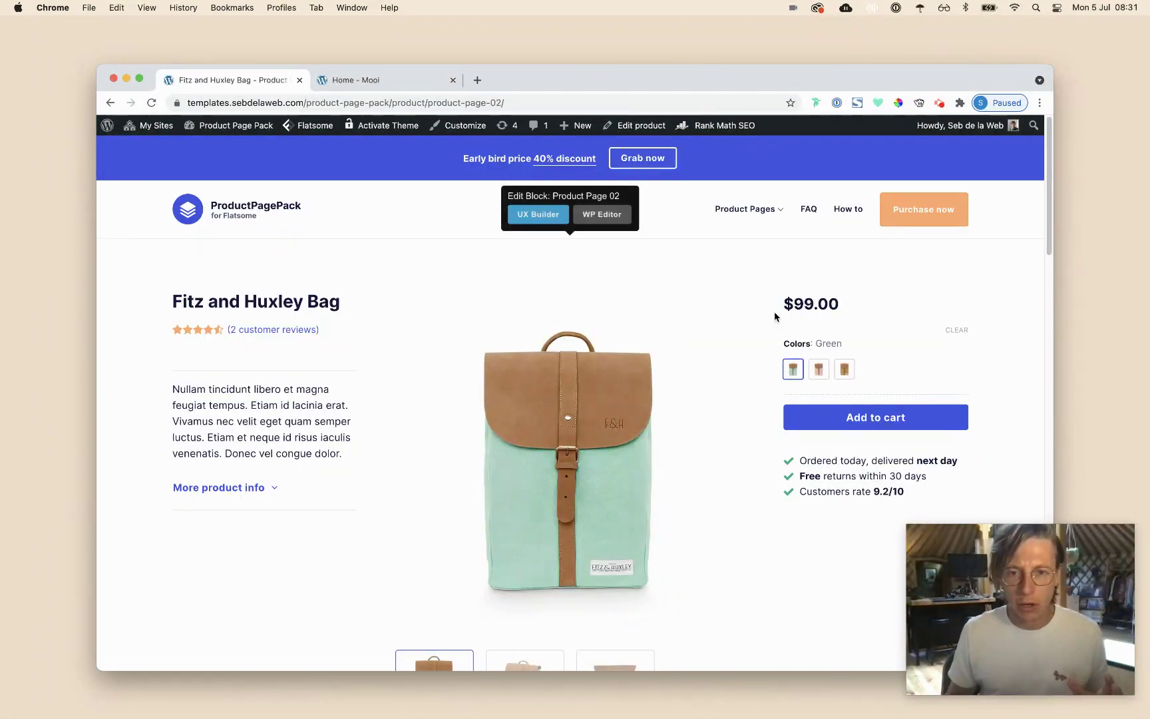
scroll(865, 321, "down", 10)
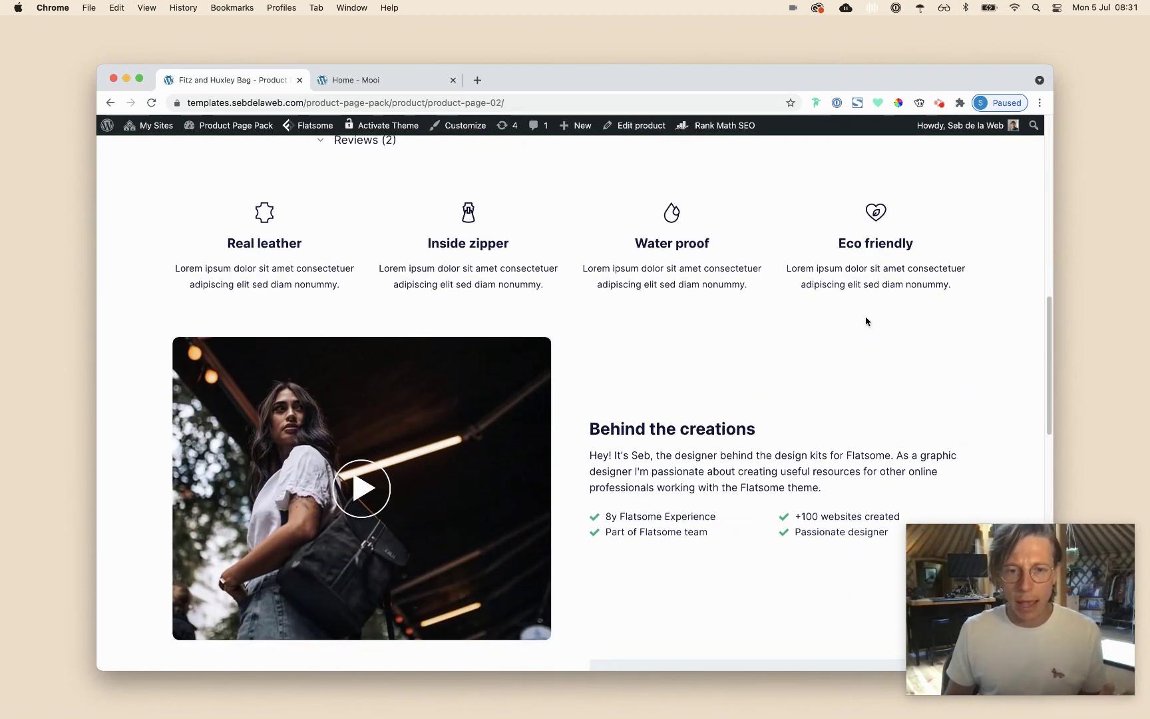
scroll(732, 330, "down", 3)
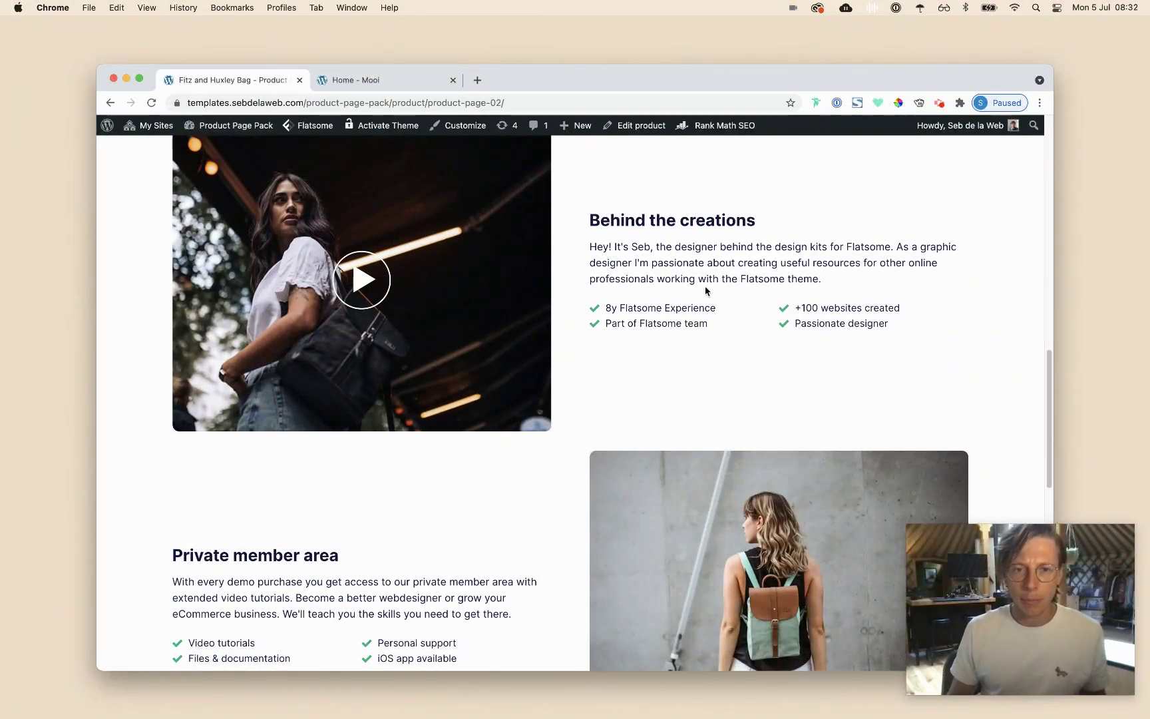
scroll(759, 309, "up", 10)
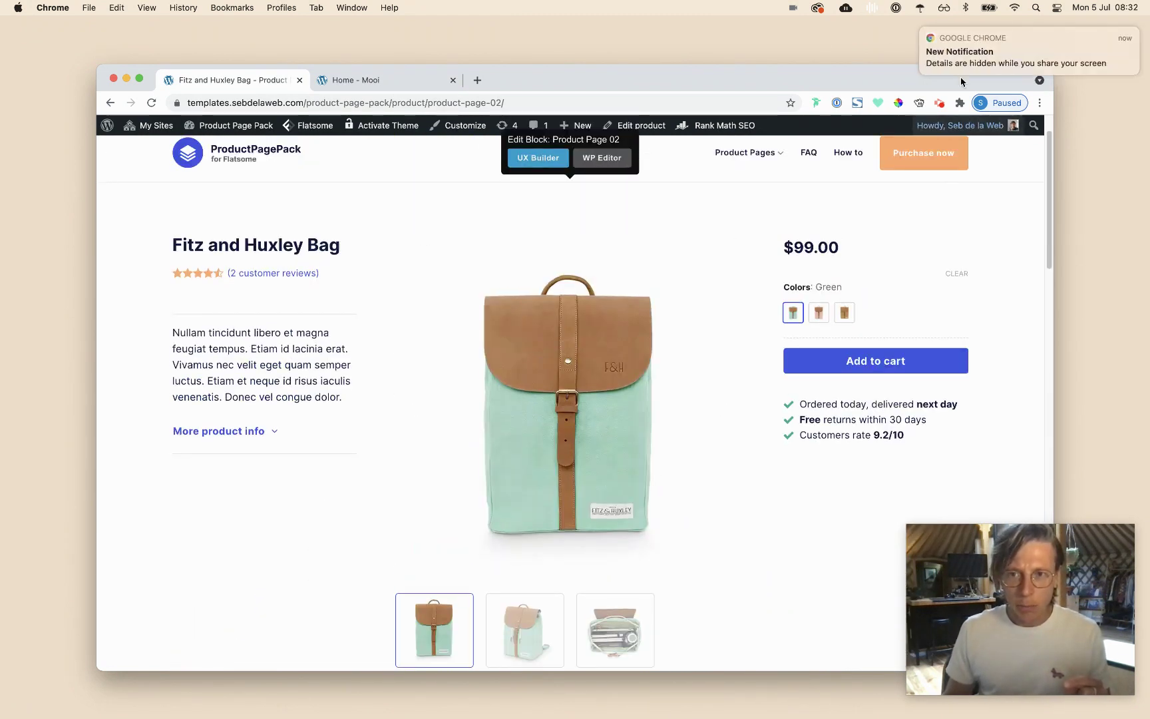
left_click(1090, 48)
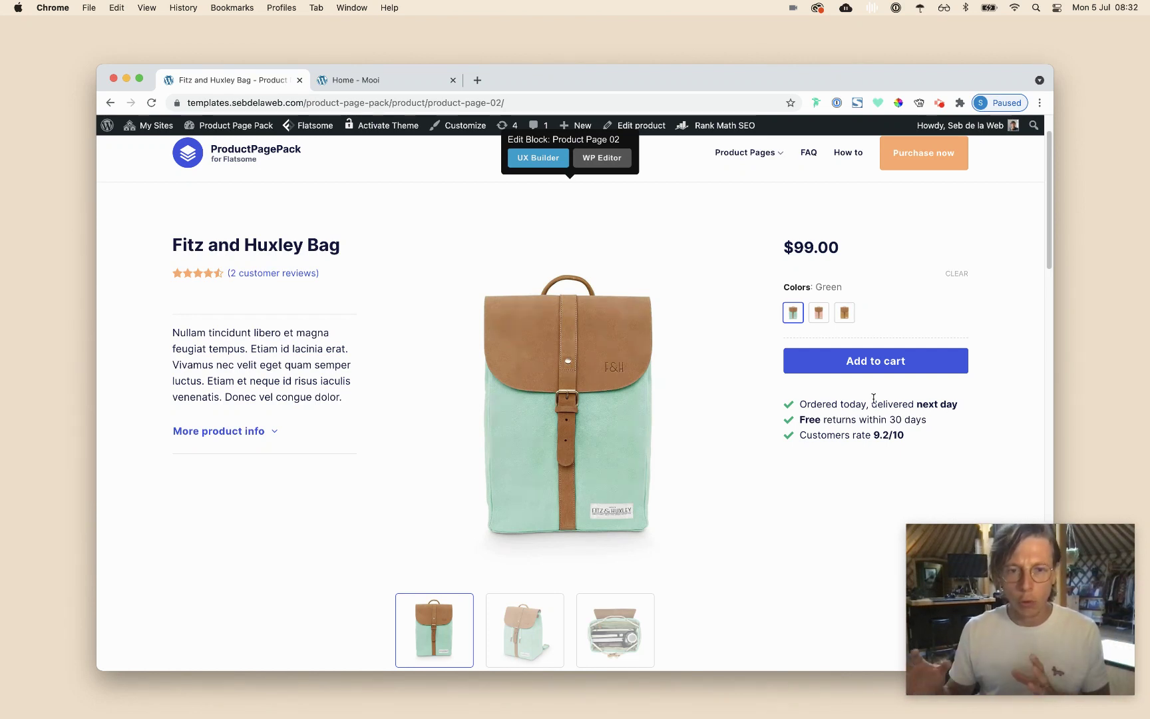
Review the Product Page 02 demo, highlighting its product title and three benefit lines
scroll(874, 397, "down", 10)
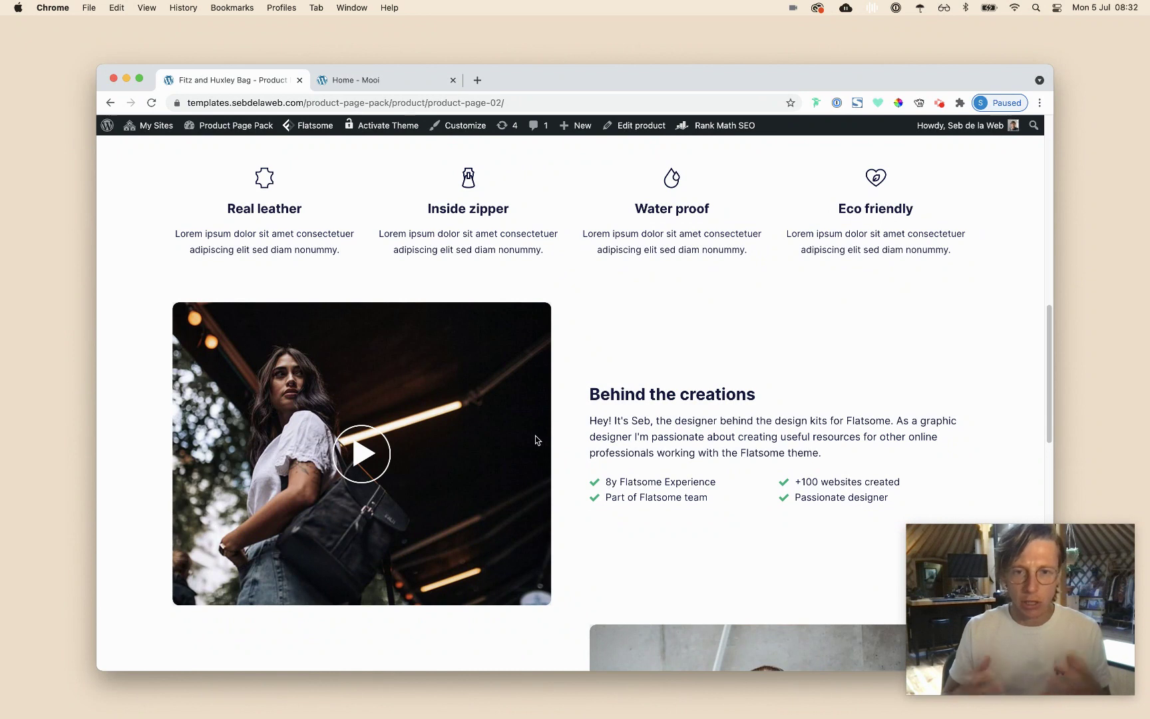
scroll(537, 439, "up", 15)
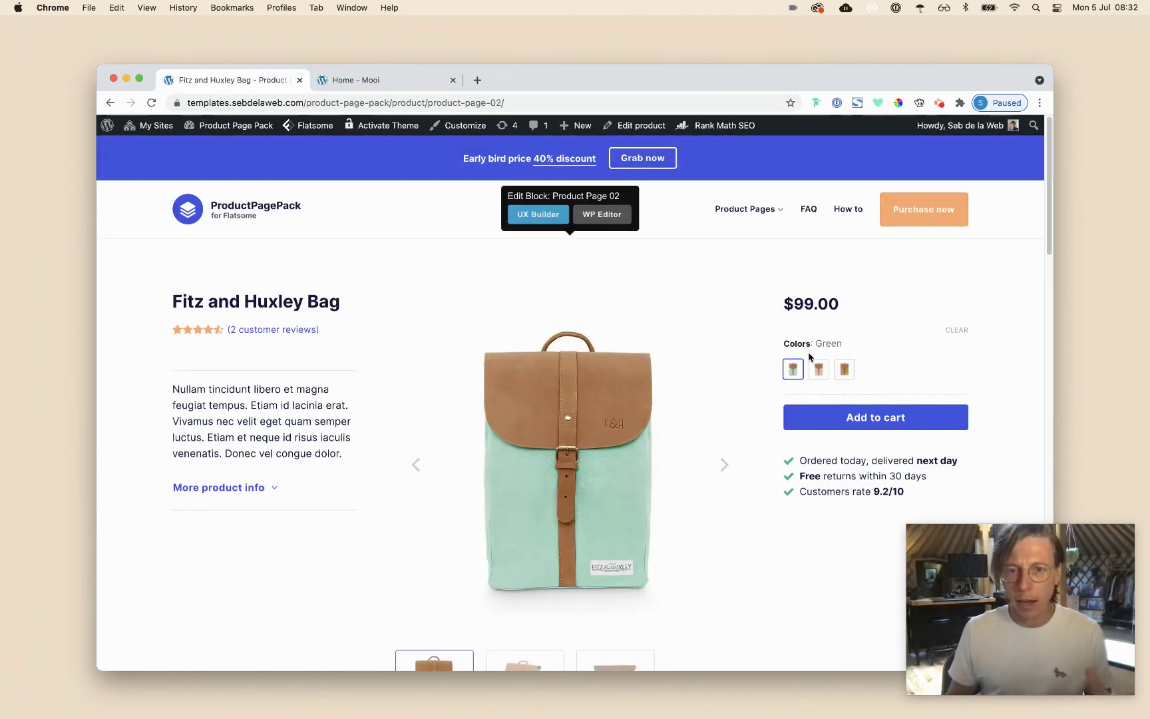
scroll(859, 322, "down", 1)
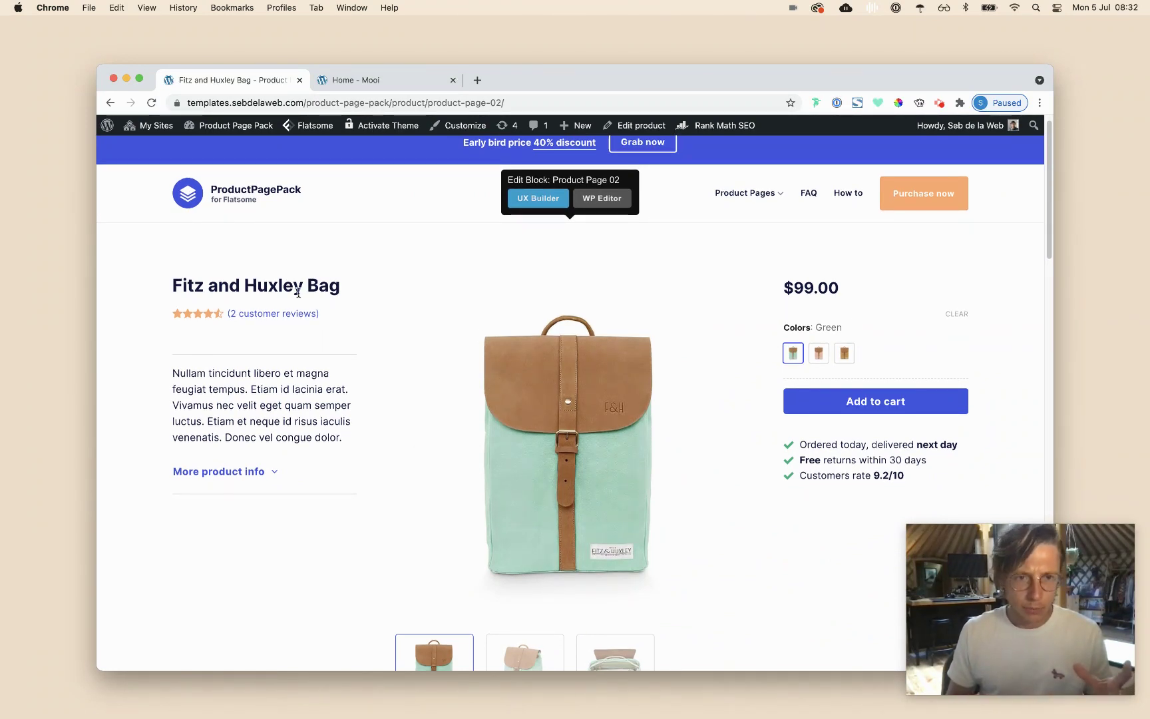
left_click_drag(320, 287, 218, 286)
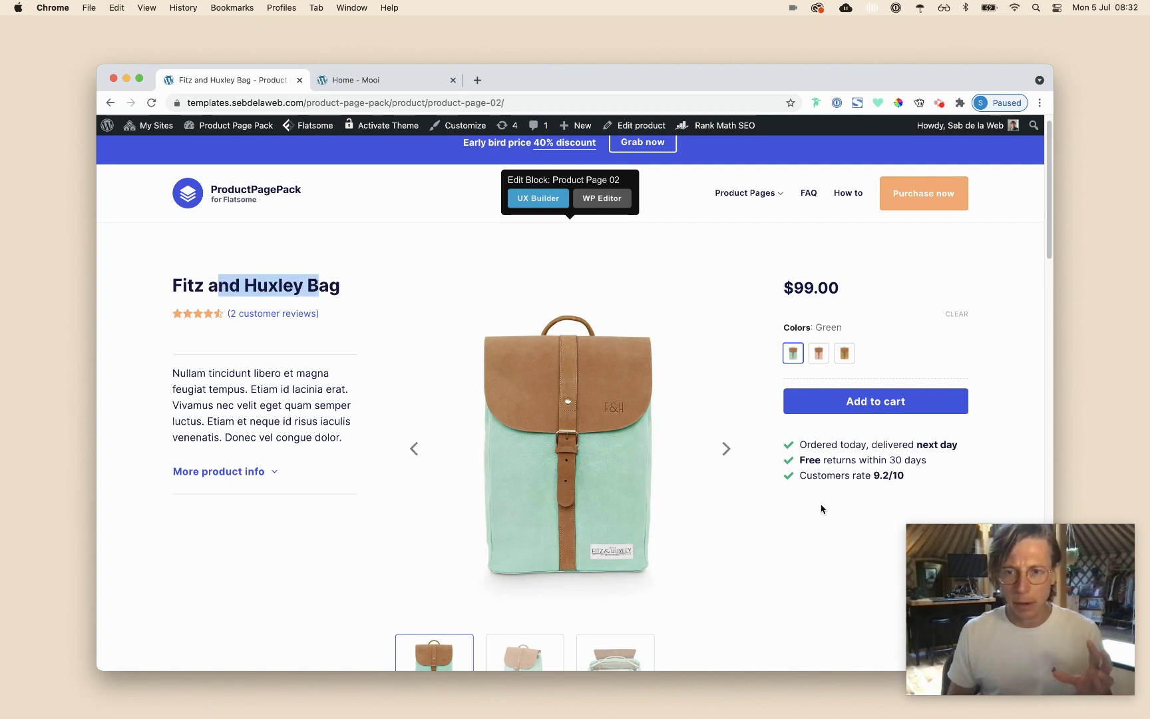
left_click_drag(891, 475, 796, 441)
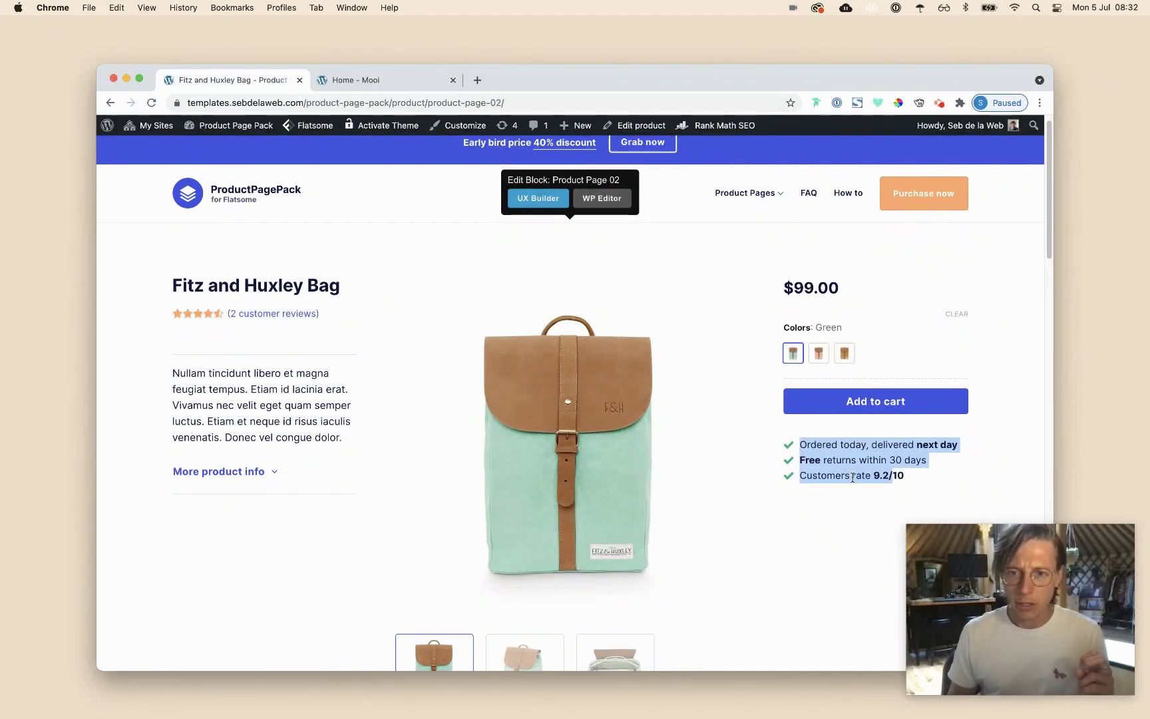
scroll(772, 478, "down", 6)
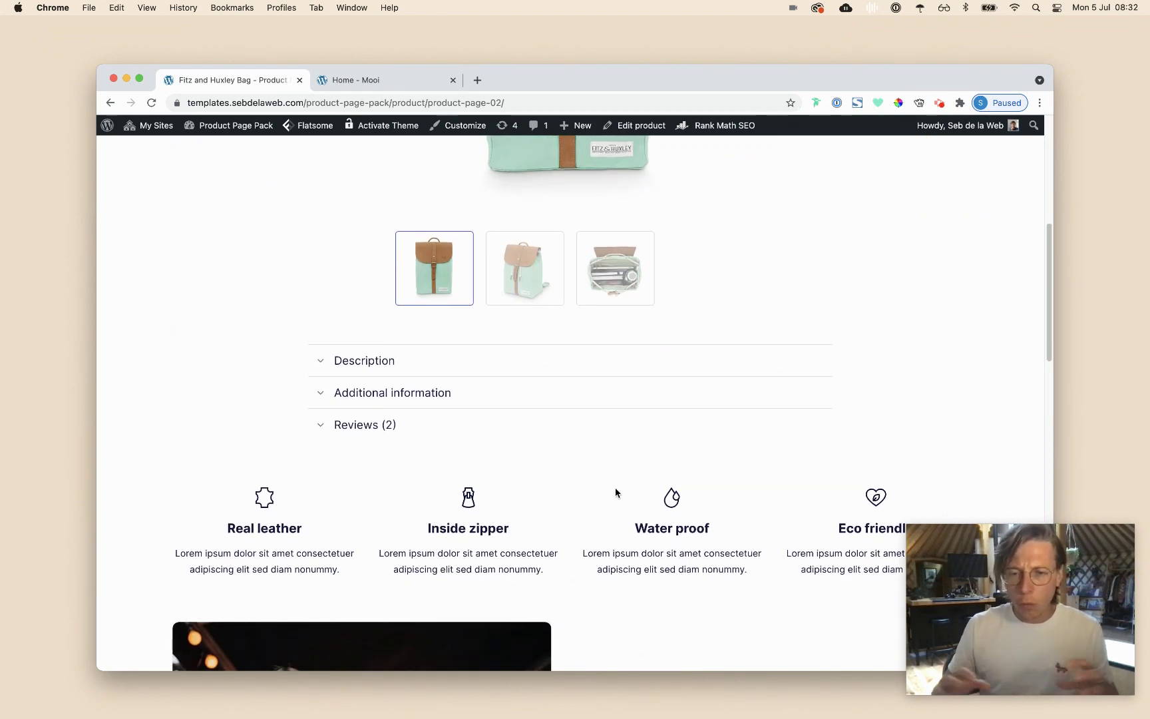
scroll(614, 487, "down", 6)
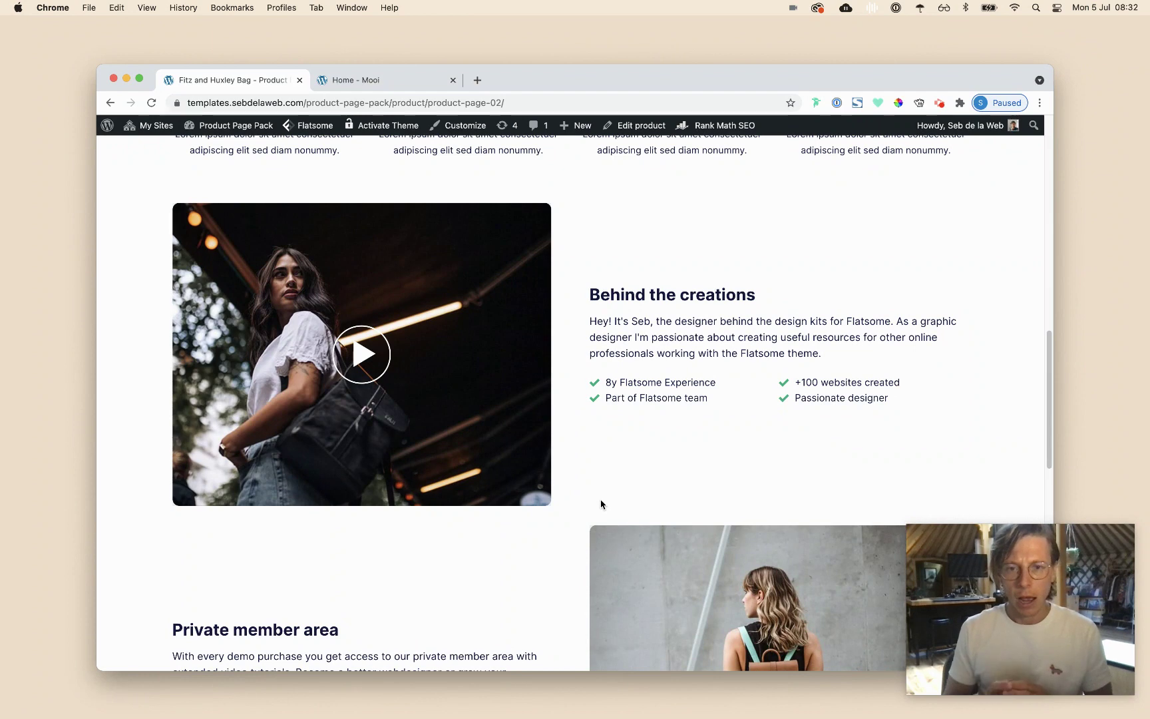
scroll(637, 452, "up", 15)
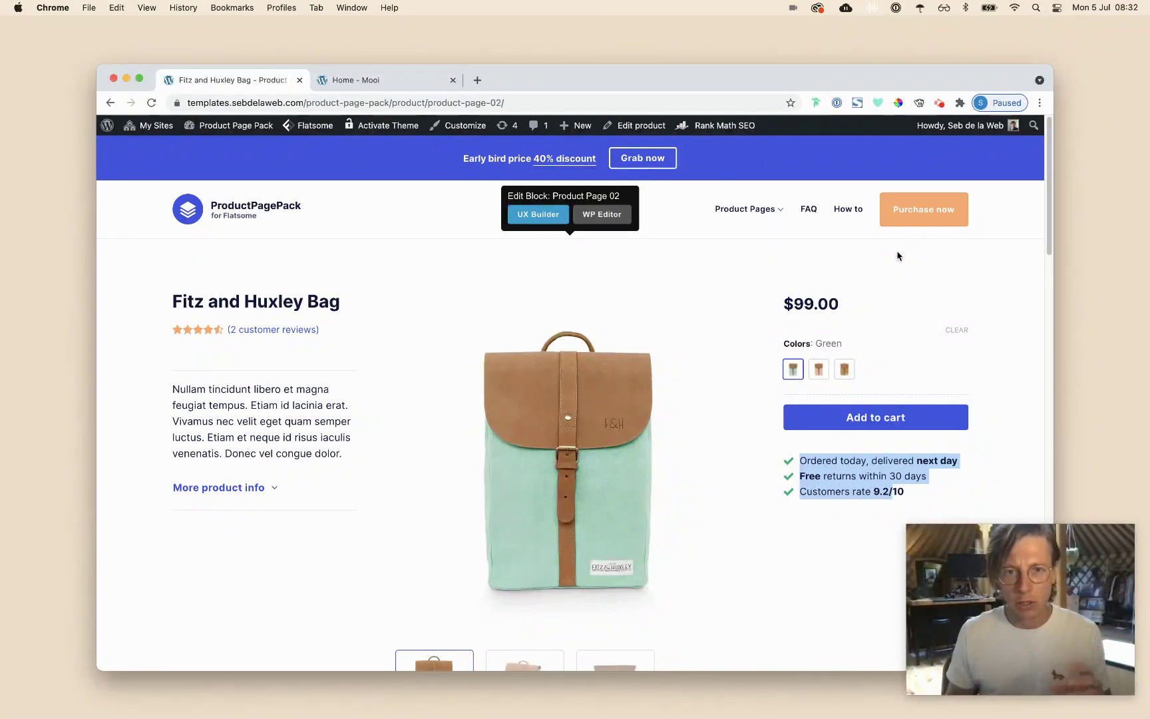
Open the Table Lamp product from the Mooi homepage's Latest Arrivals
left_click(386, 81)
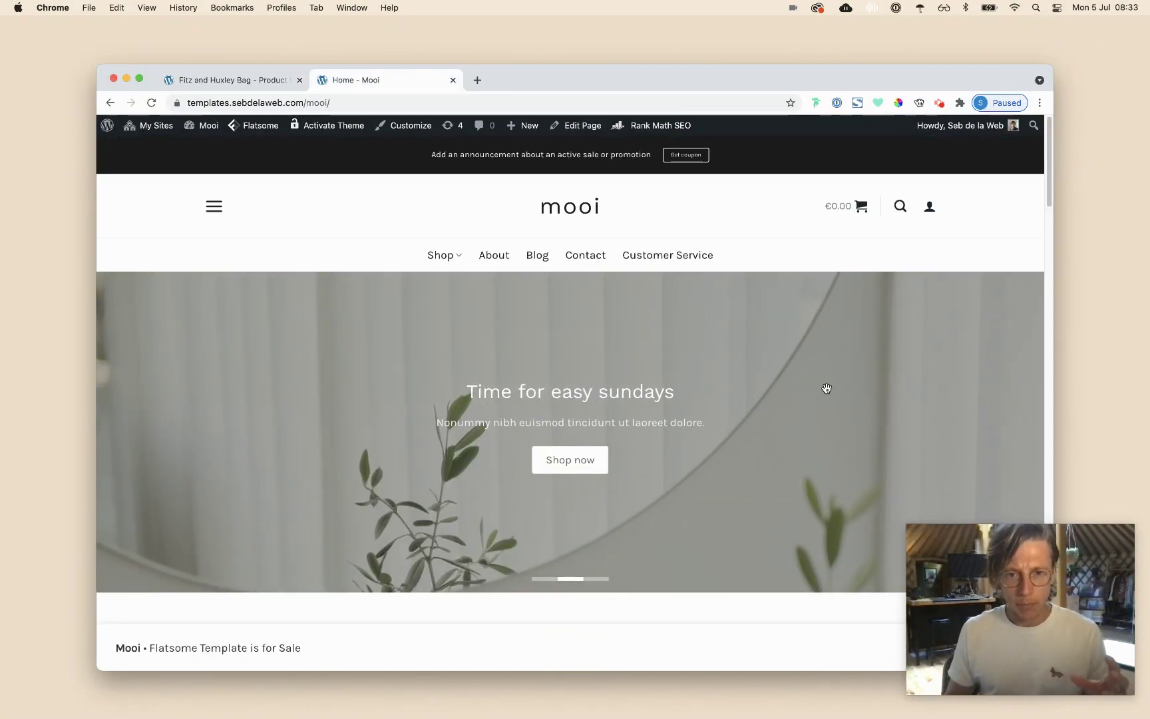
scroll(827, 389, "down", 8)
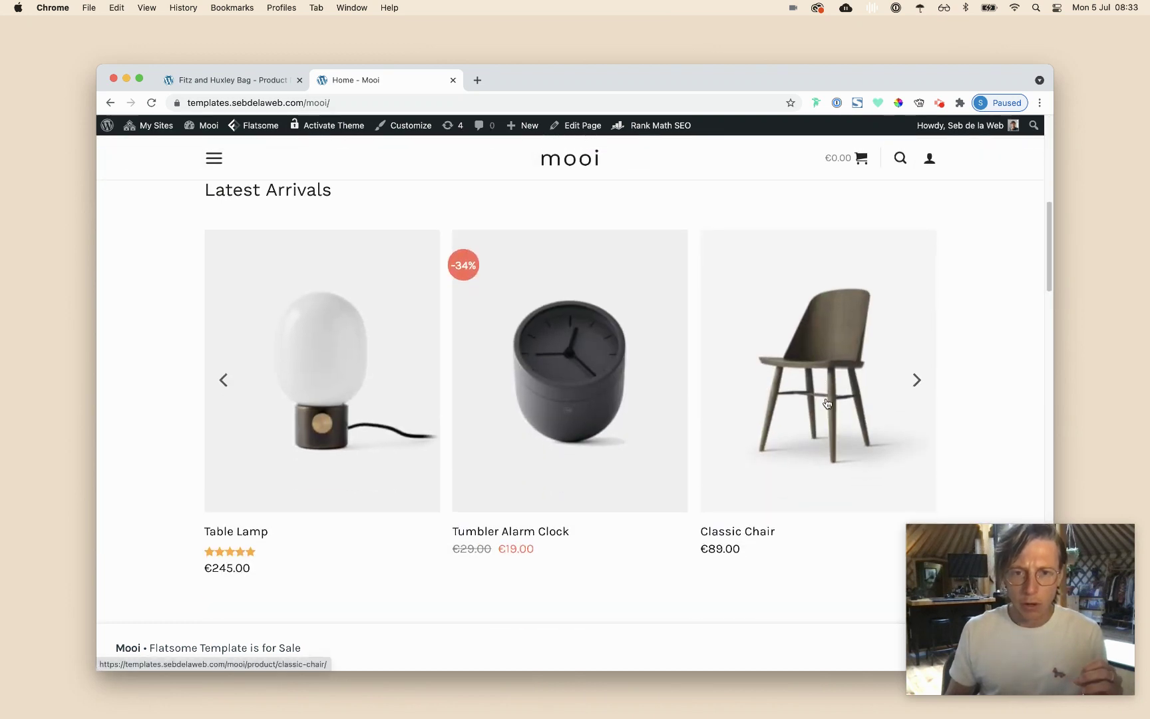
scroll(827, 403, "down", 3)
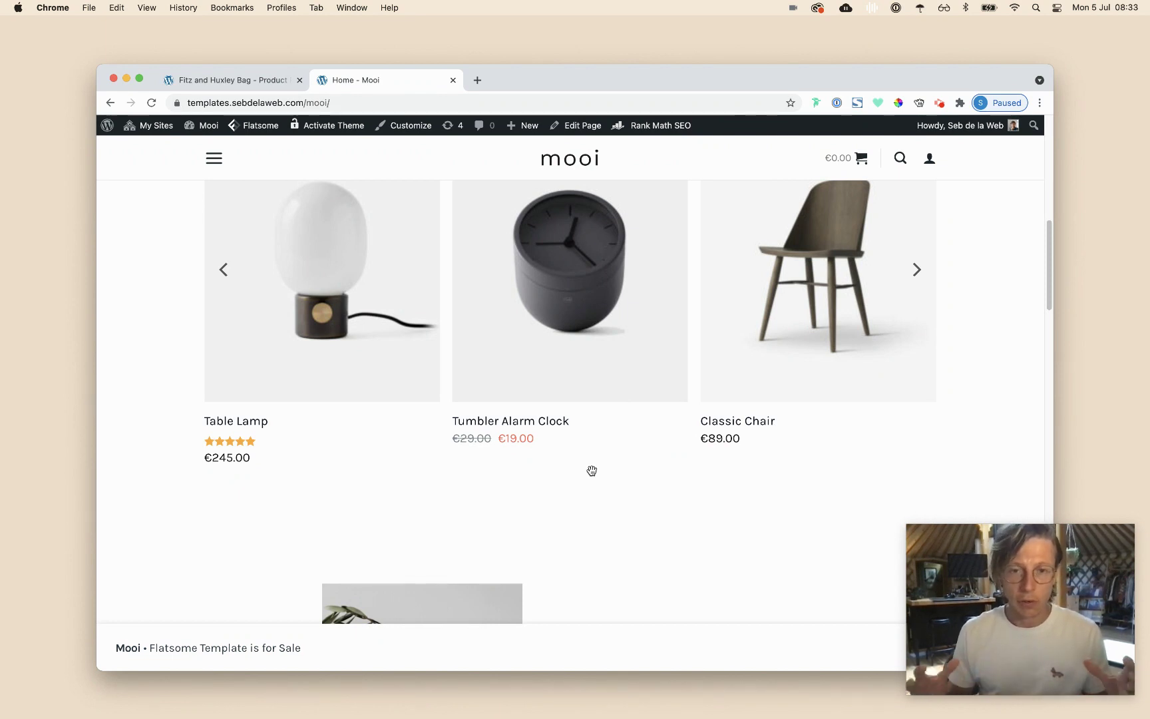
scroll(591, 470, "up", 2)
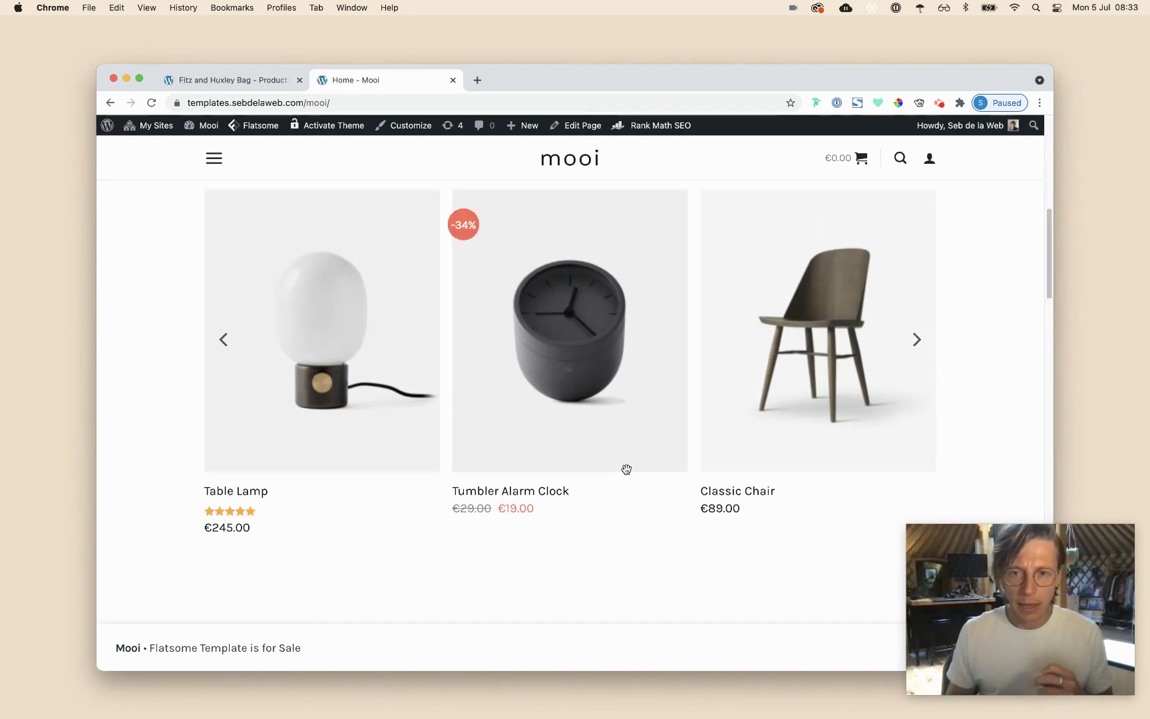
scroll(311, 366, "up", 2)
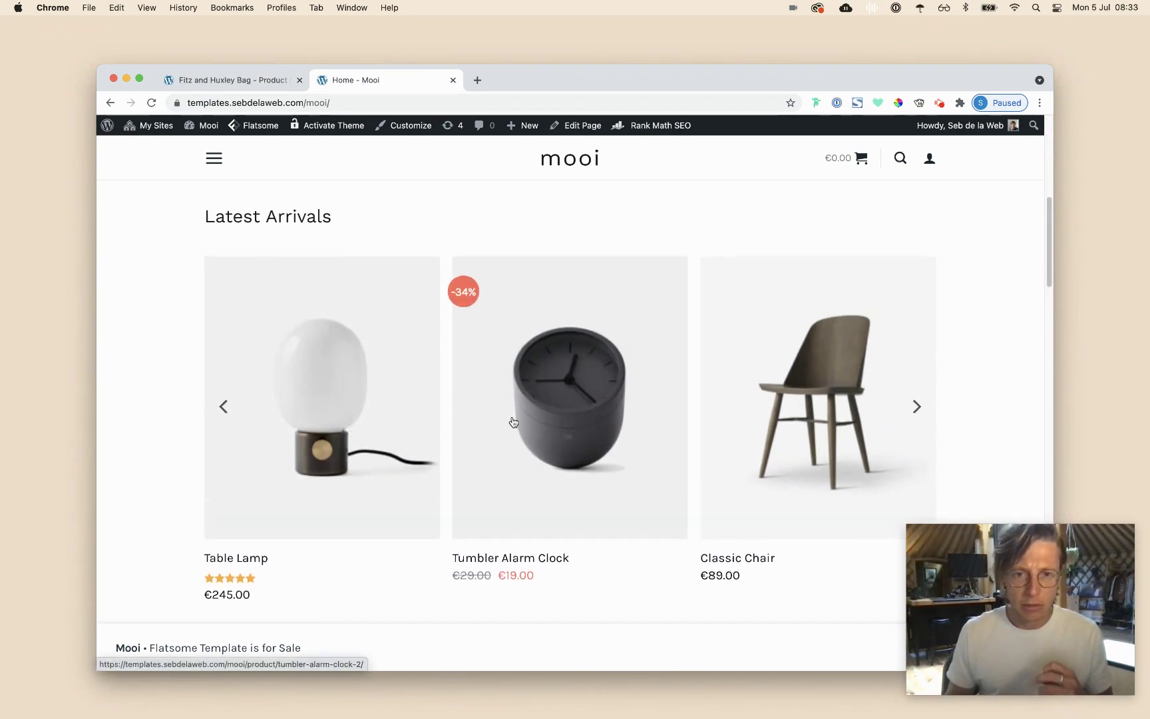
left_click(358, 381)
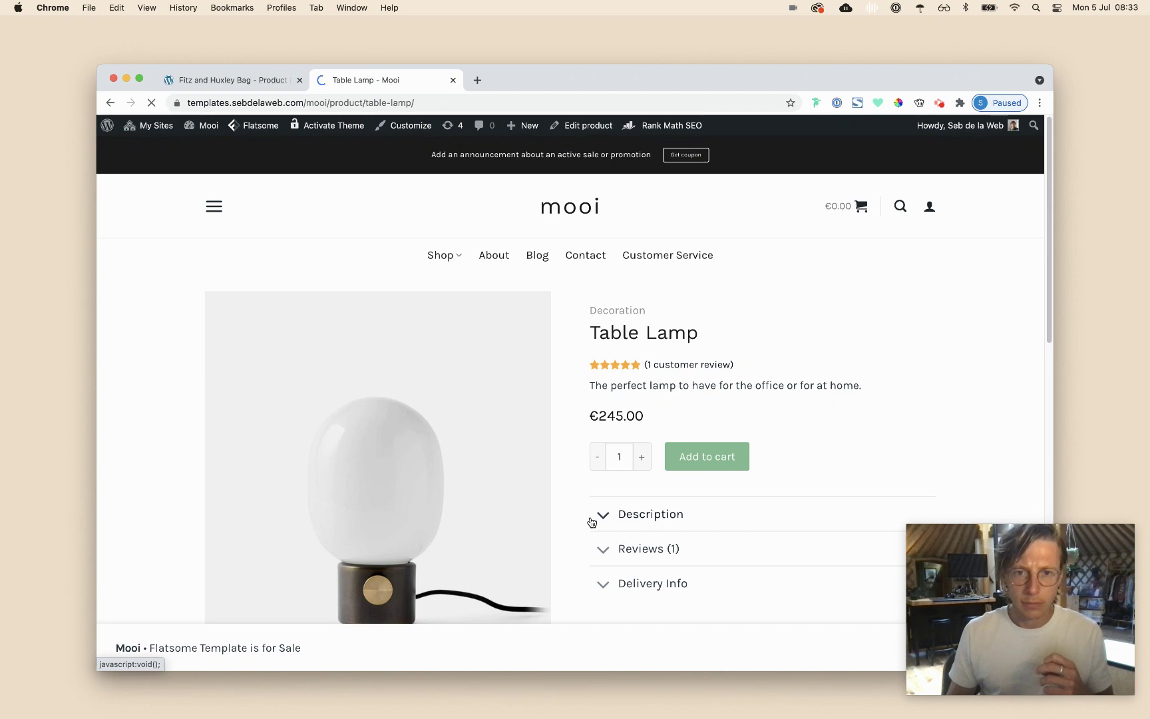
Expand the Table Lamp's Description and compare it with the Fitz and Huxley Bag page
left_click(591, 521)
scroll(608, 524, "down", 3)
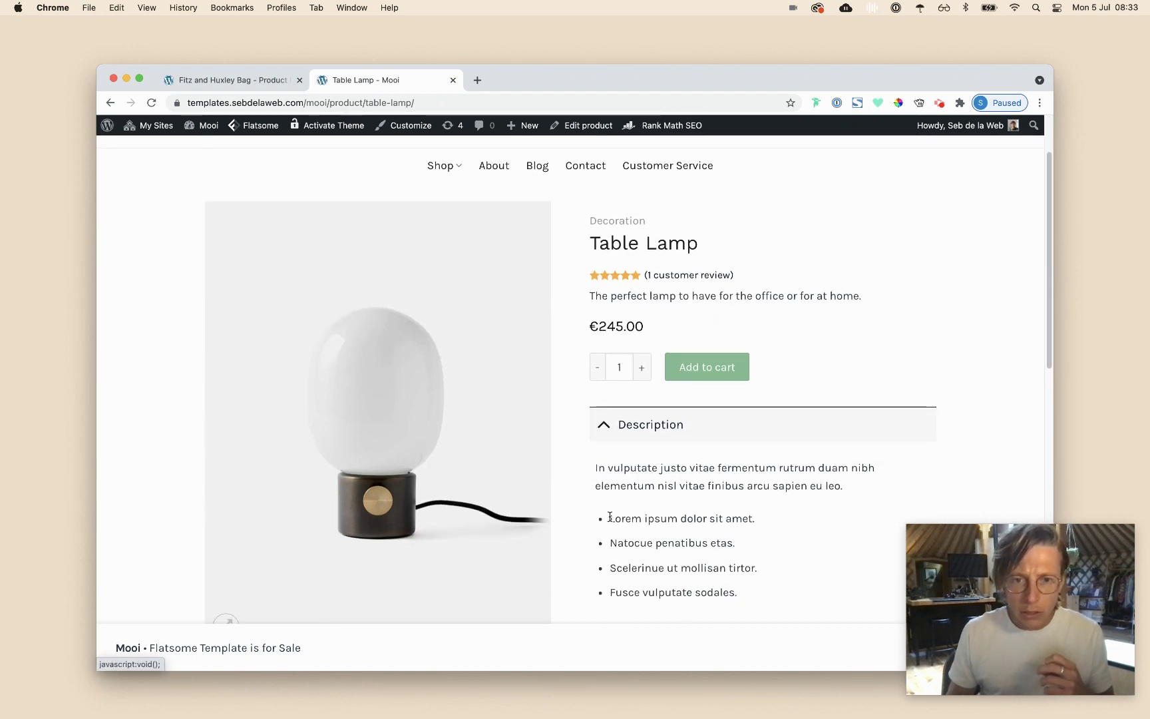
scroll(616, 525, "down", 4)
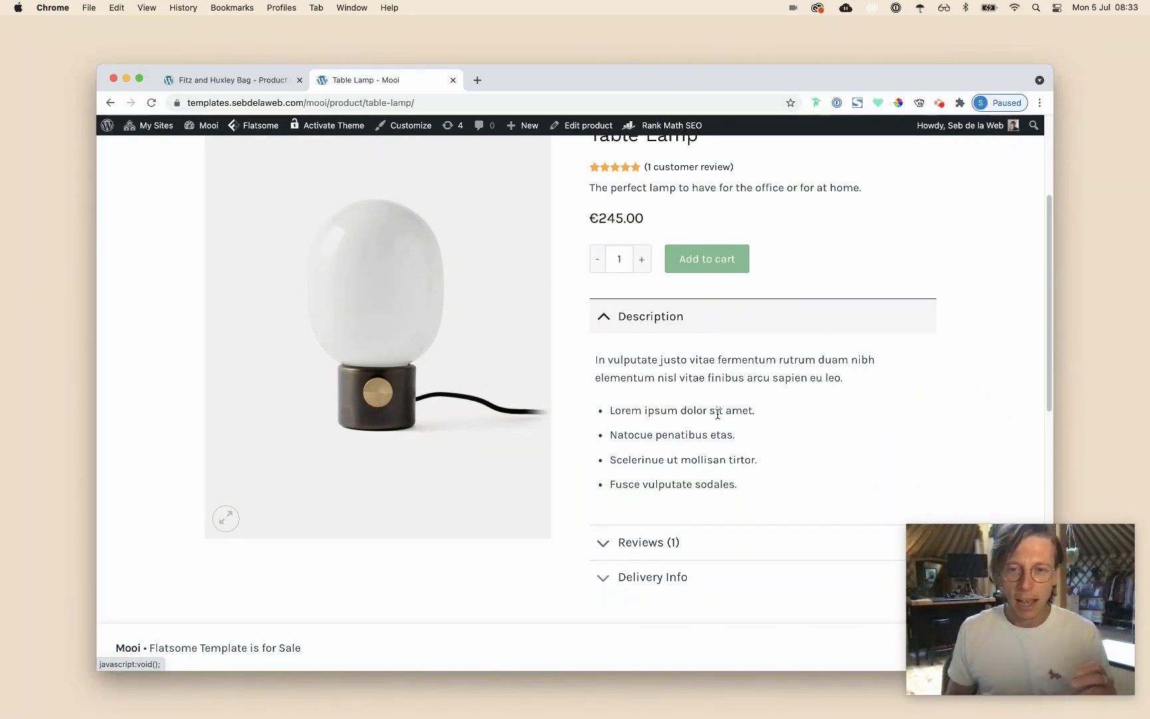
scroll(716, 412, "down", 5)
scroll(716, 412, "up", 4)
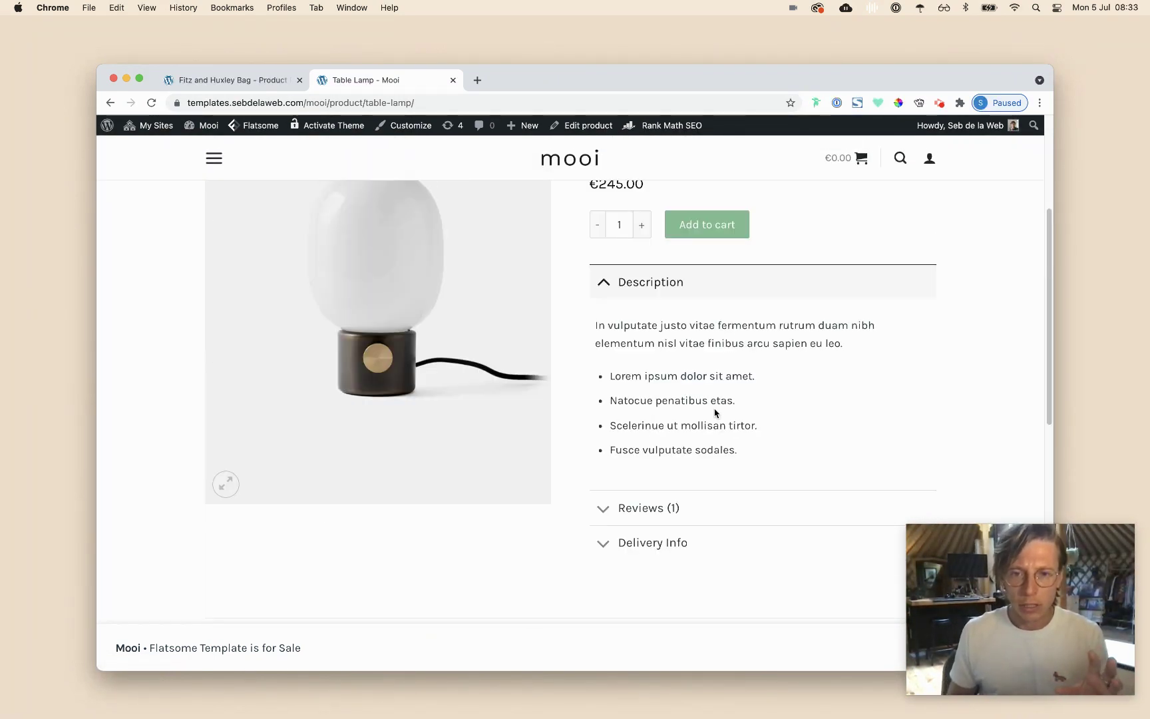
scroll(716, 412, "up", 3)
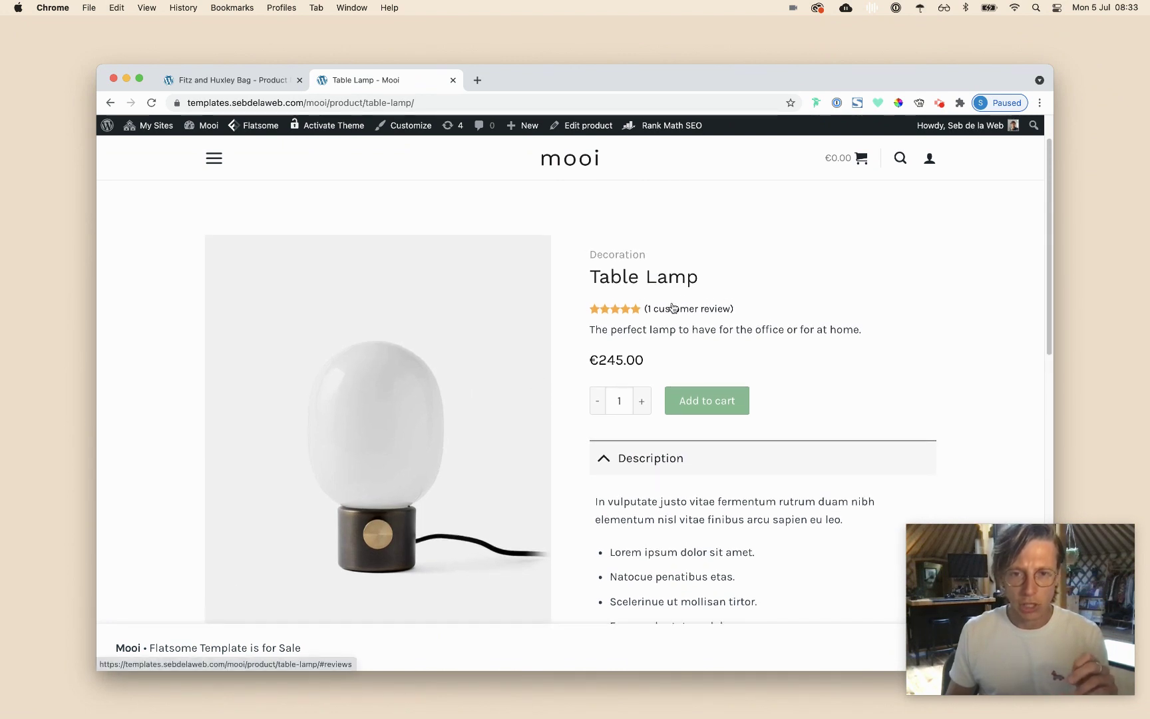
scroll(711, 506, "up", 2)
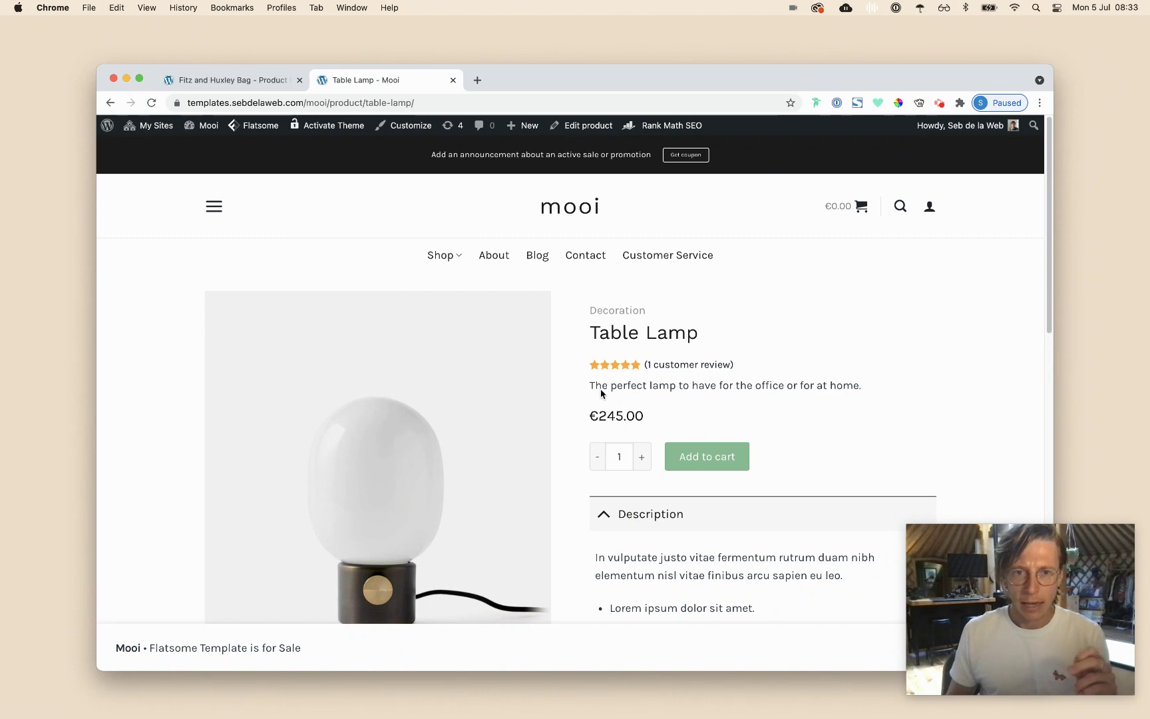
left_click(236, 80)
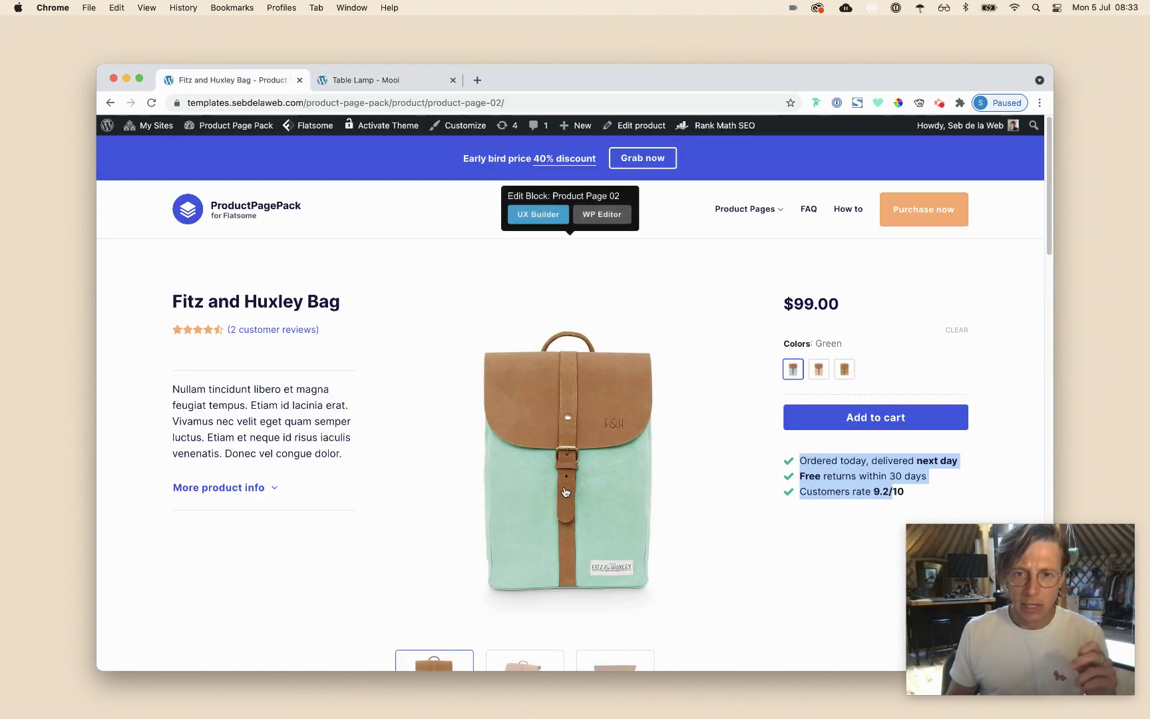
left_click(366, 80)
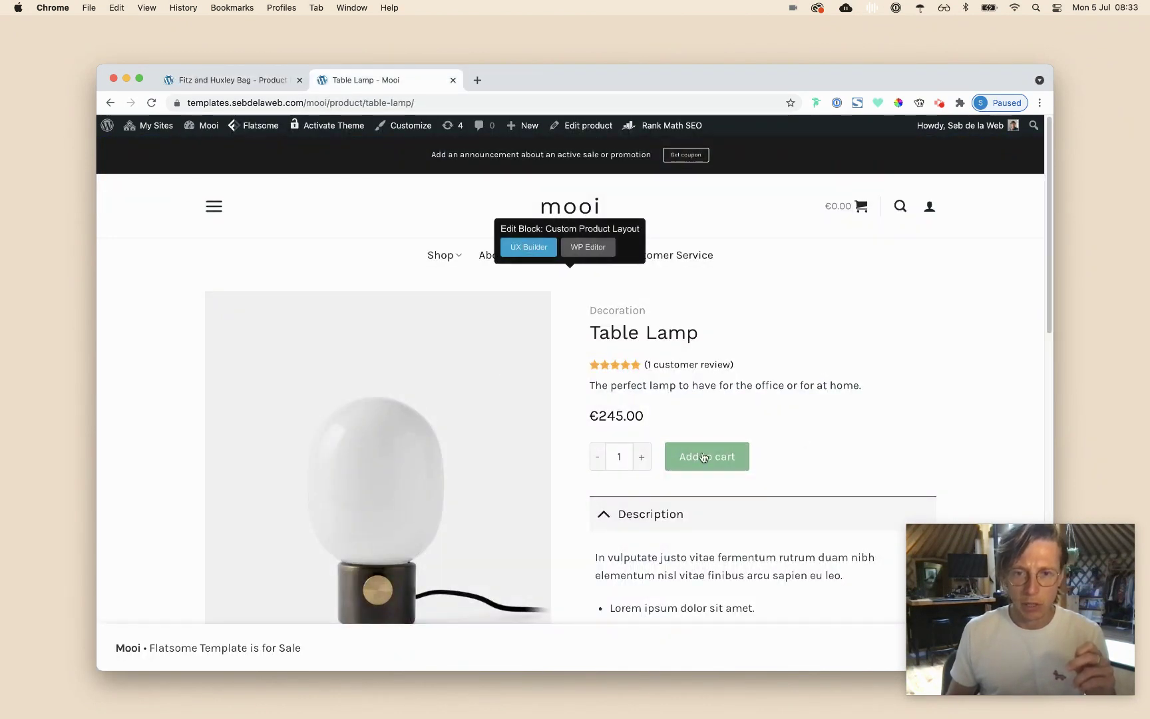
Edit the Table Lamp product and choose Product Page 02 as its custom product layout
mouse_move(570, 124)
left_click(638, 181)
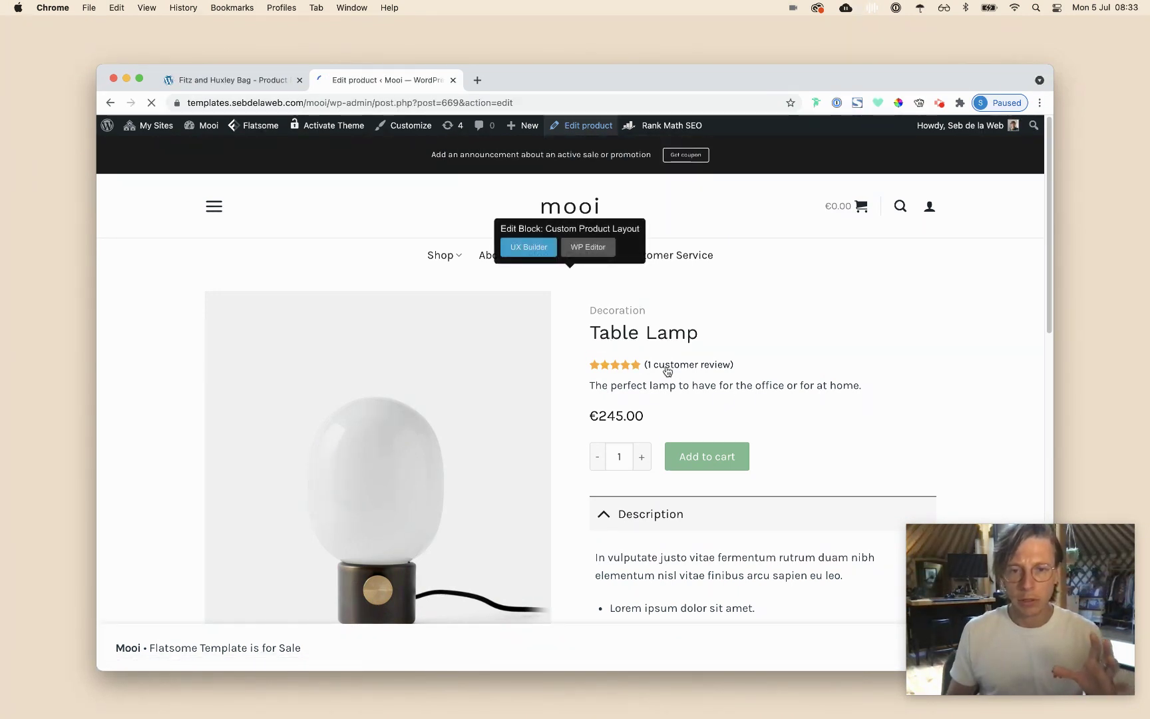
scroll(704, 429, "down", 10)
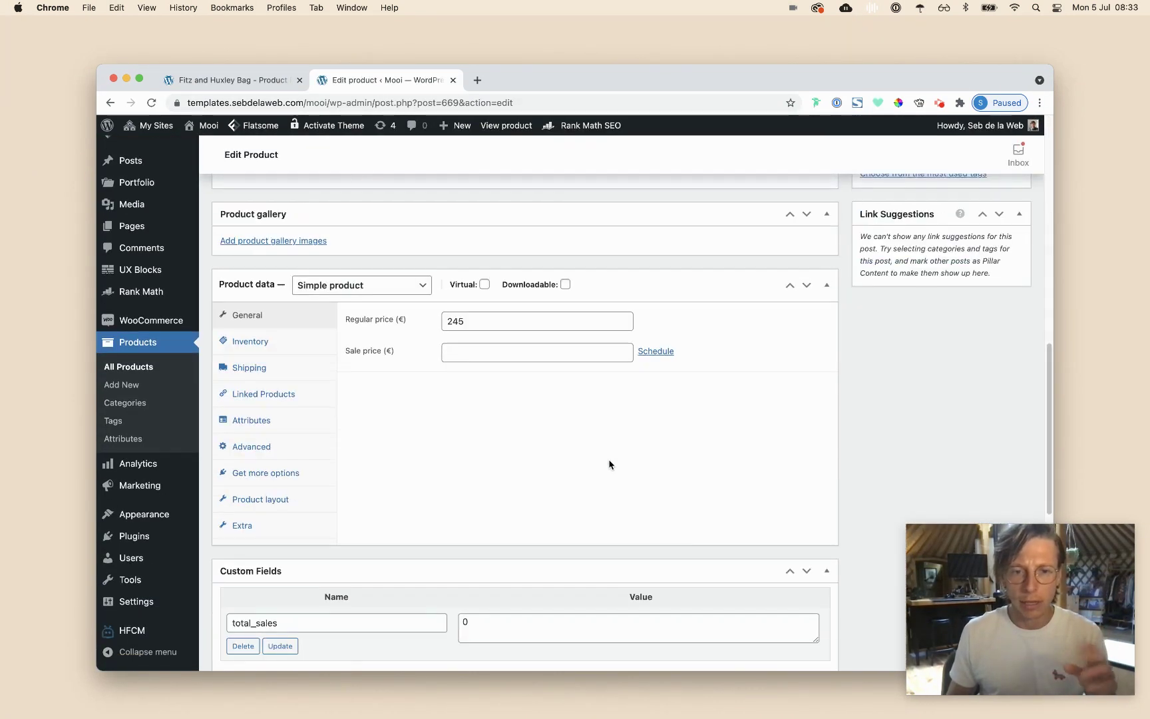
left_click(274, 502)
left_click(512, 326)
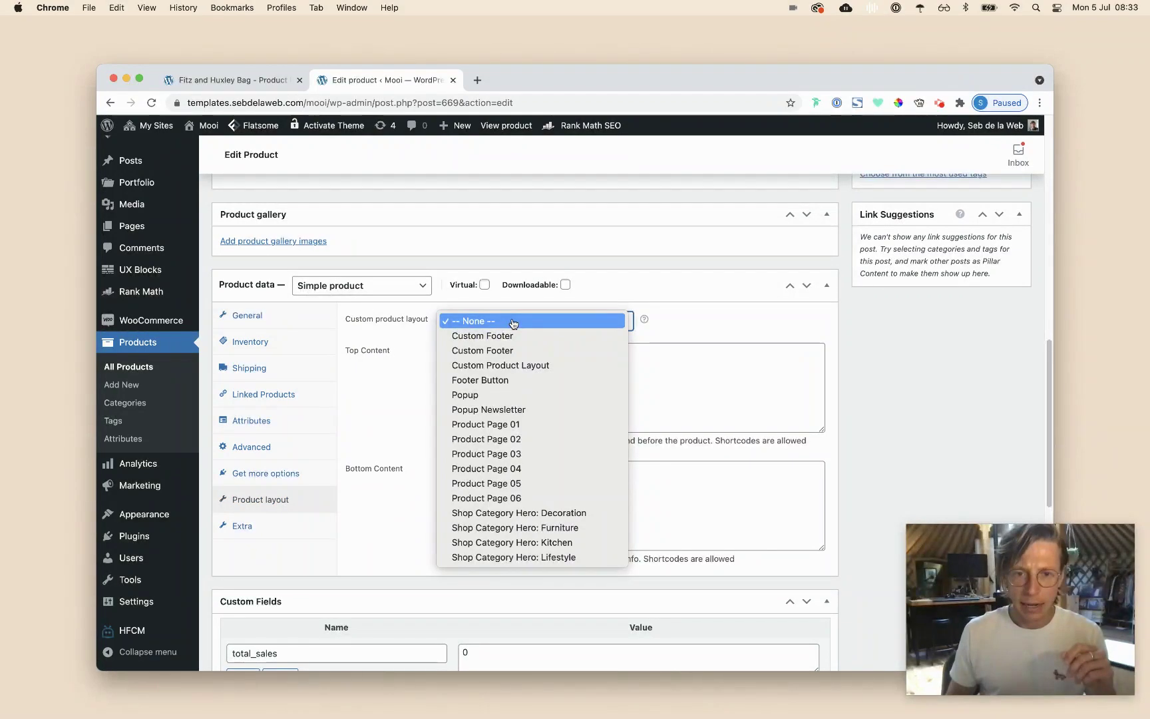
left_click(519, 438)
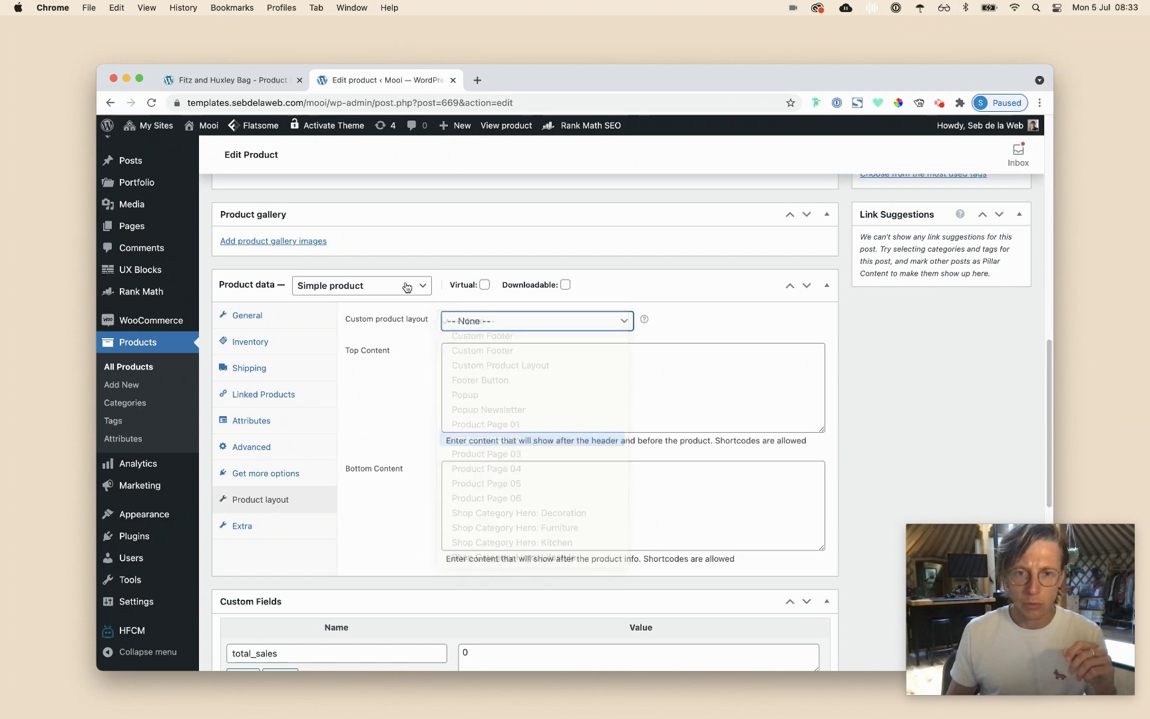
Update the Table Lamp product and open its live product page
left_click(233, 80)
mouse_move(760, 222)
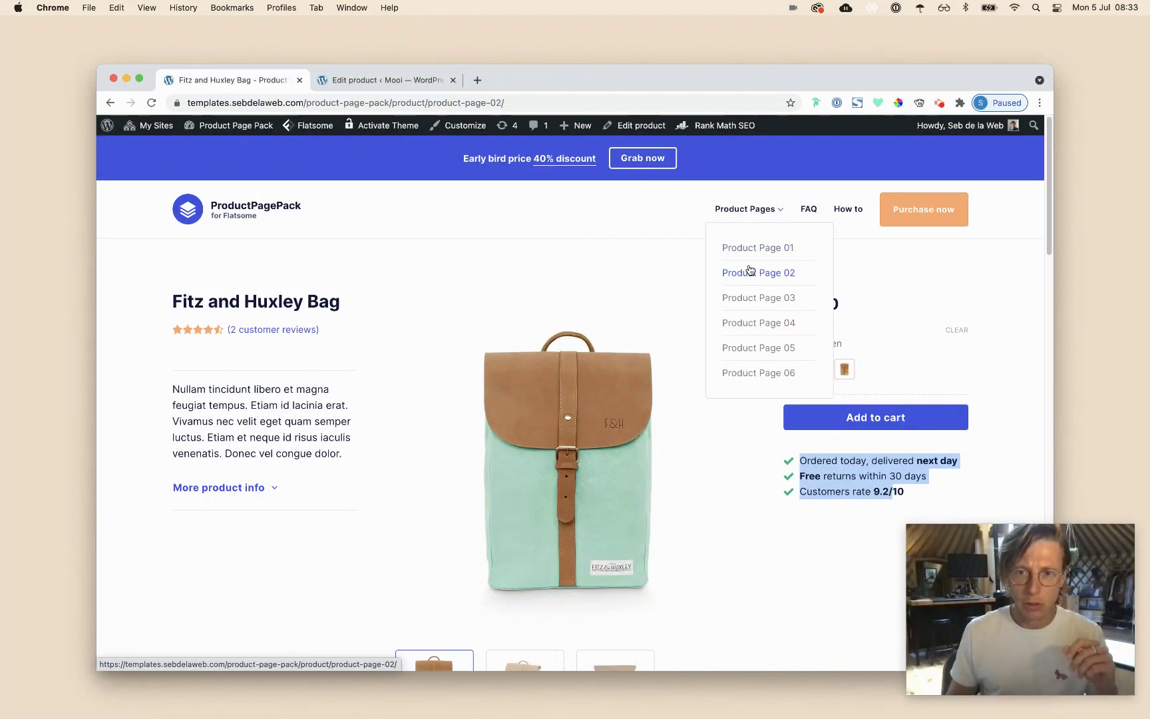
left_click(382, 80)
scroll(726, 241, "up", 10)
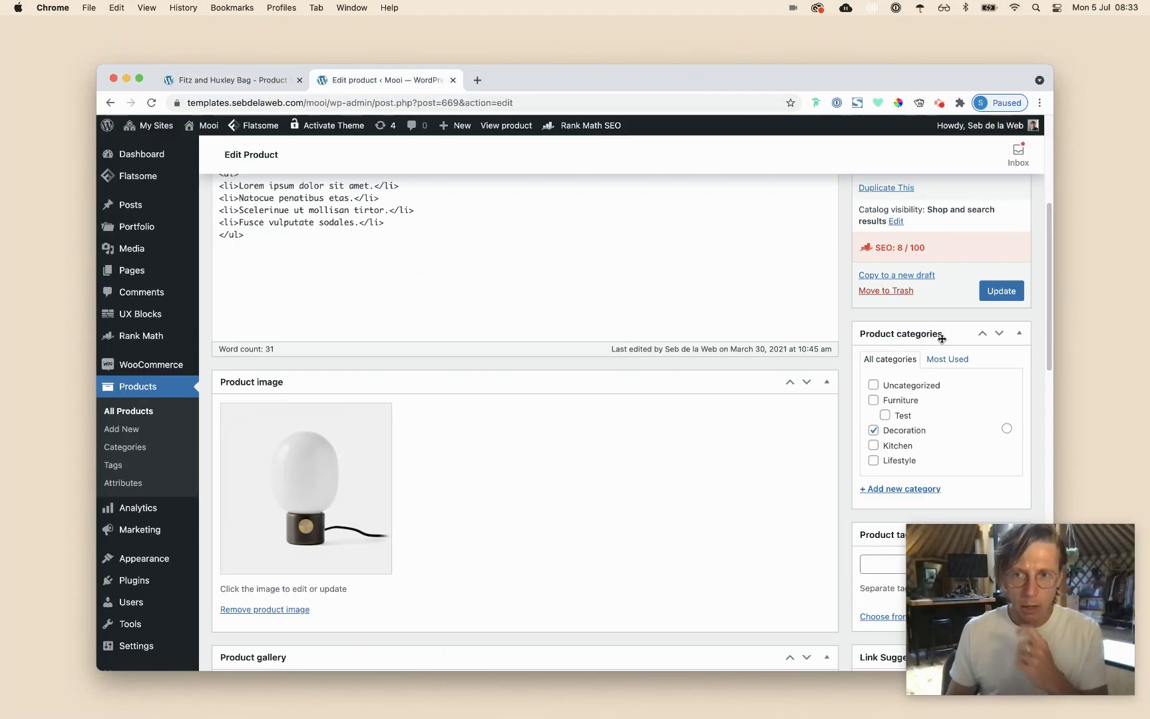
left_click(1011, 298)
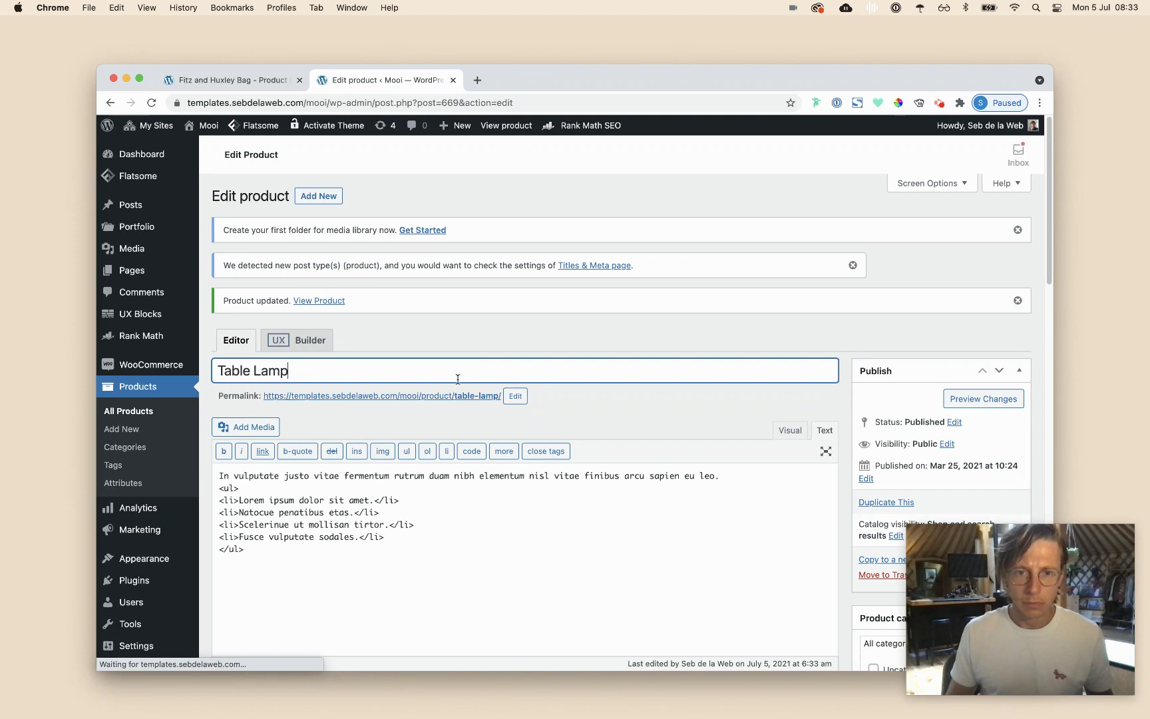
left_click(457, 397)
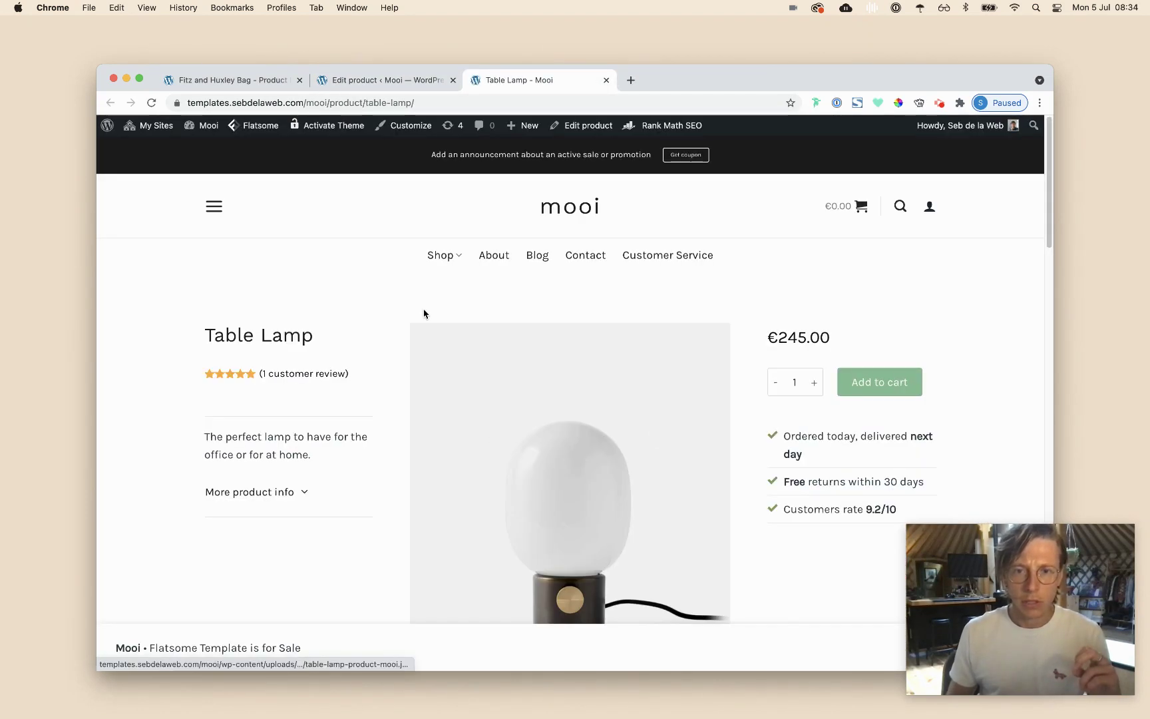
Compare the Table Lamp page with the Fitz and Huxley Bag demo page
scroll(598, 347, "down", 10)
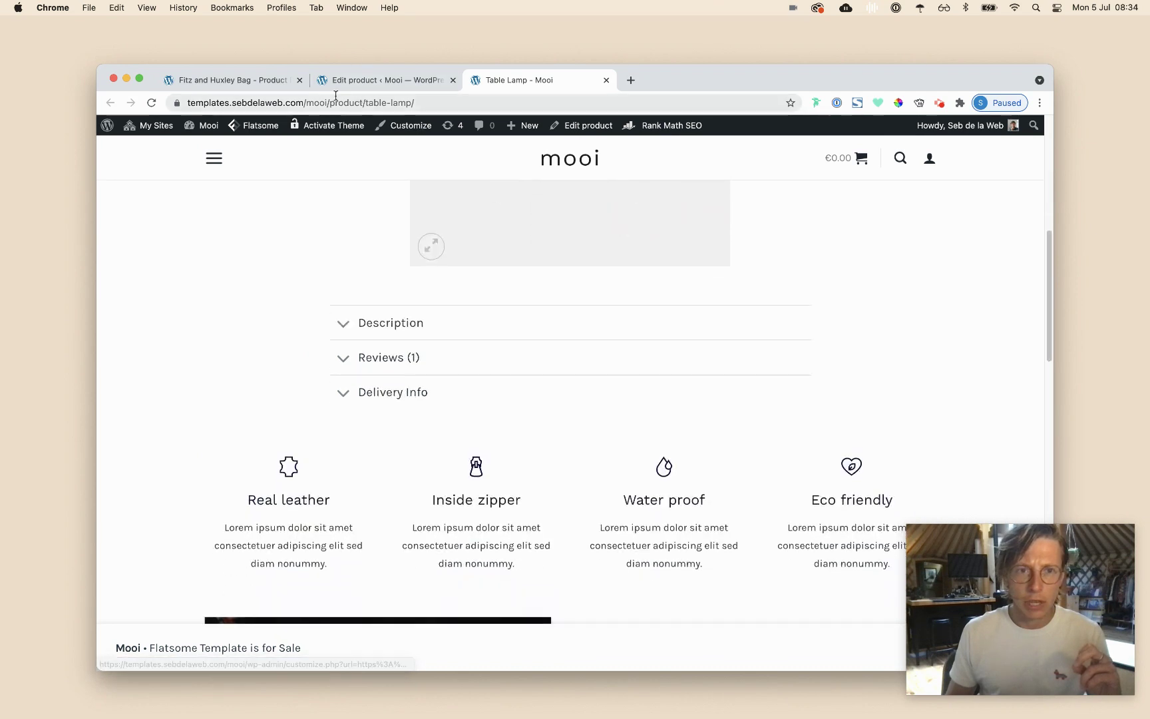
left_click(227, 86)
scroll(523, 316, "down", 5)
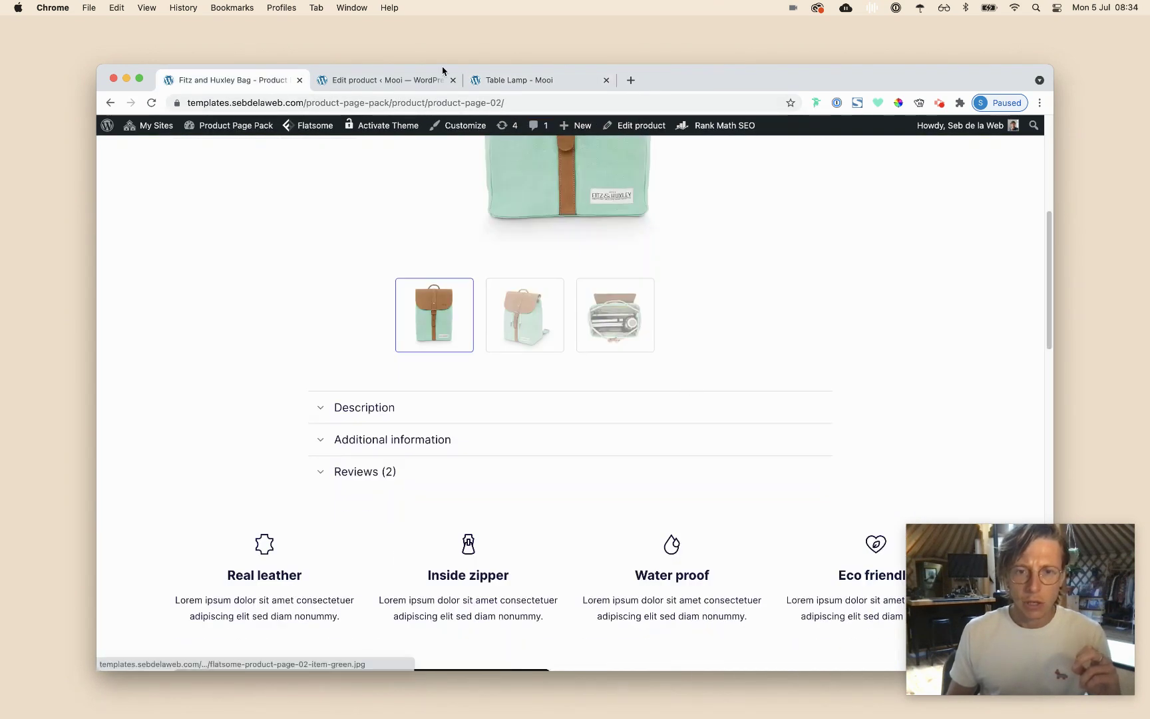
left_click(528, 87)
scroll(687, 263, "down", 4)
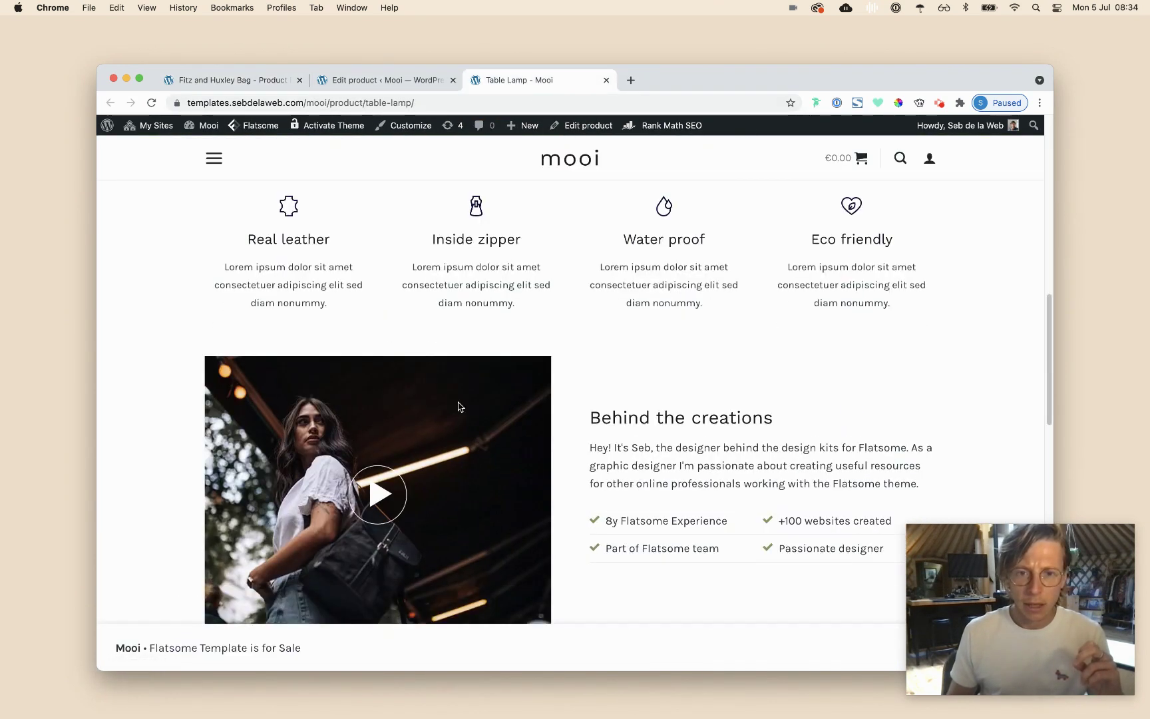
scroll(458, 407, "down", 3)
scroll(533, 412, "up", 1)
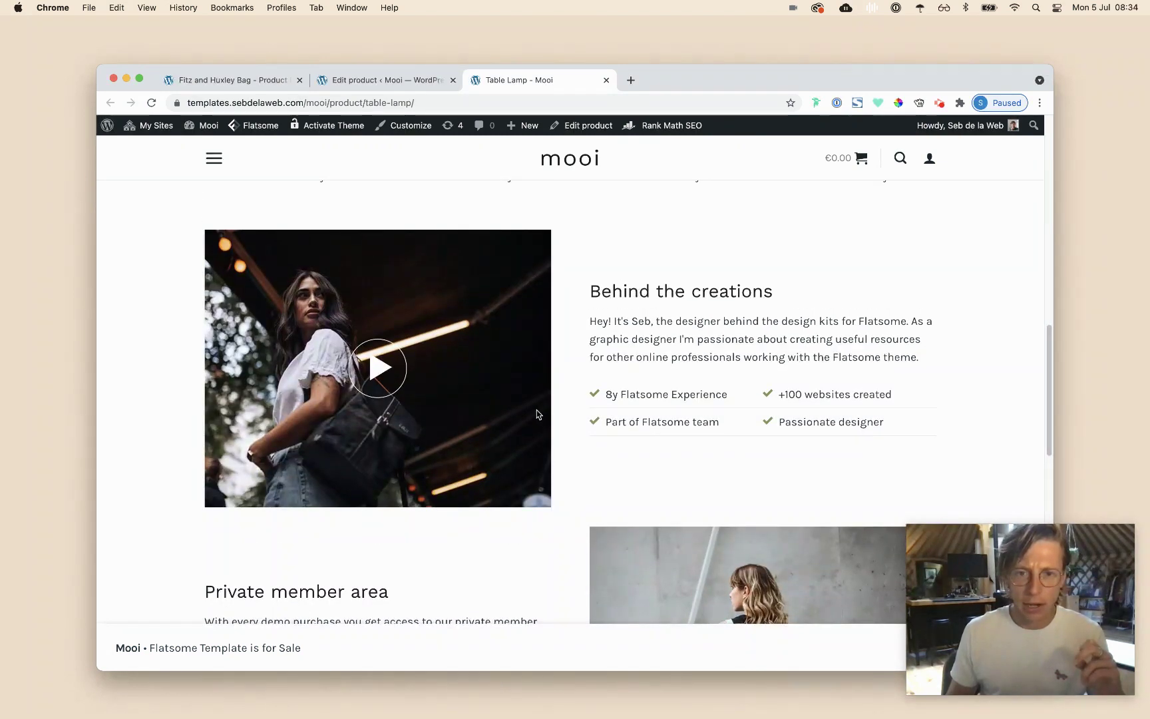
scroll(535, 407, "up", 10)
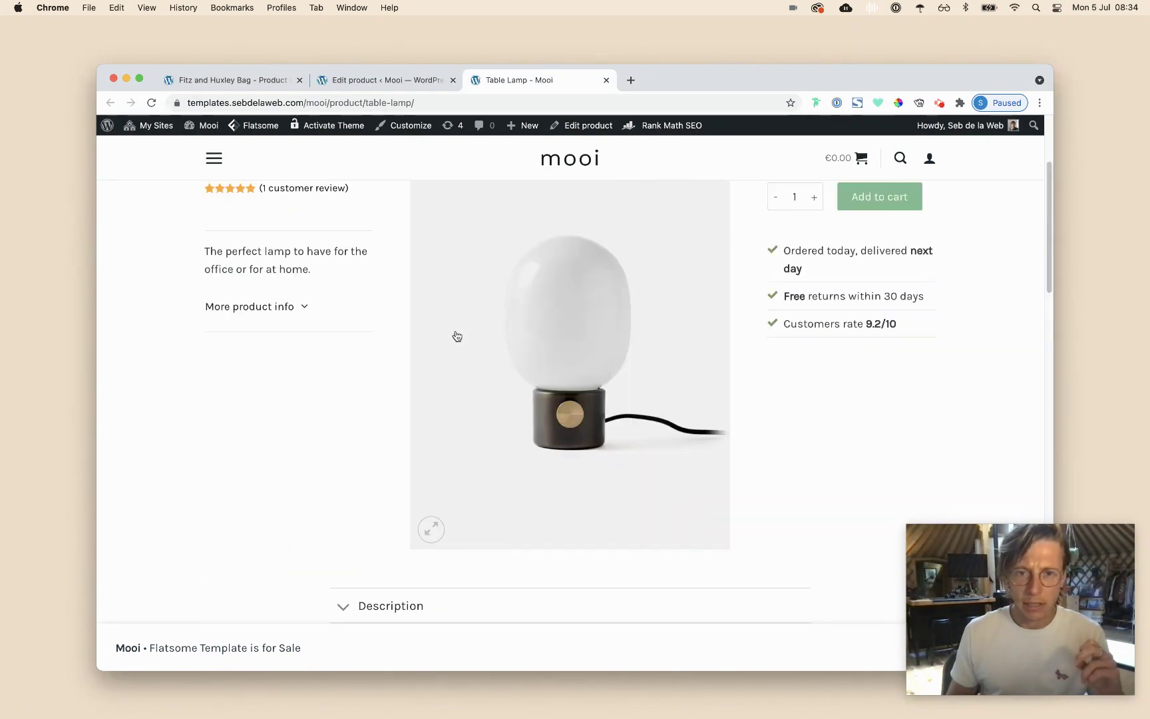
scroll(573, 396, "up", 2)
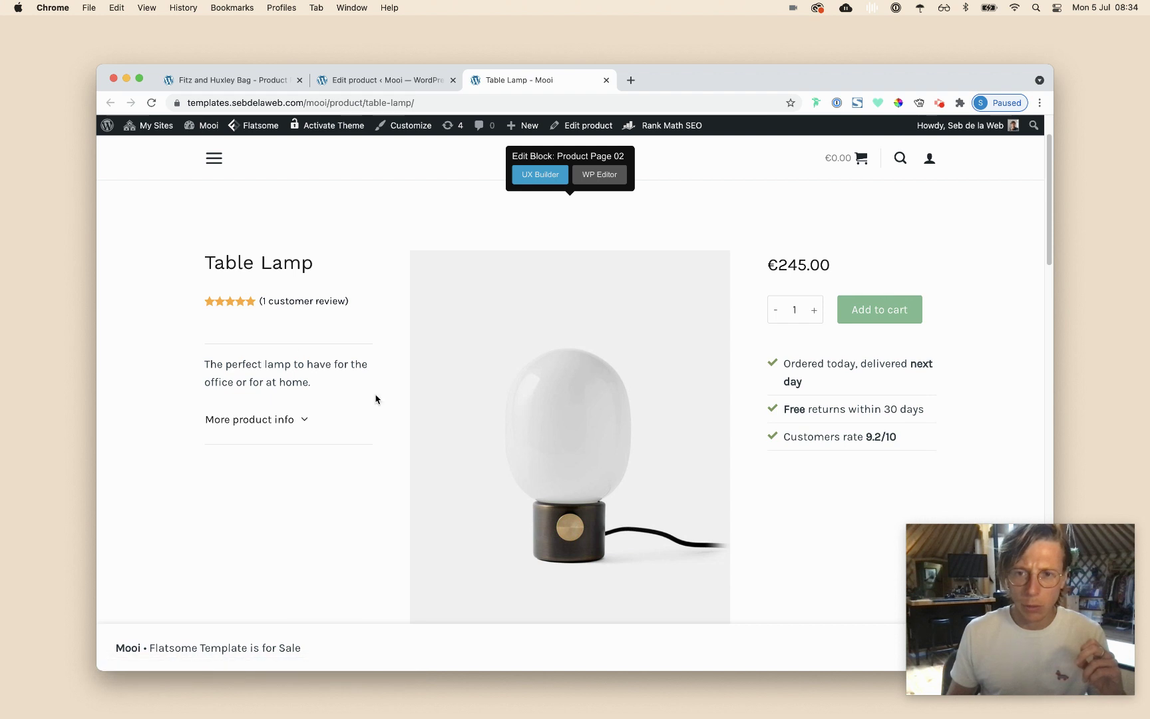
scroll(432, 266, "up", 2)
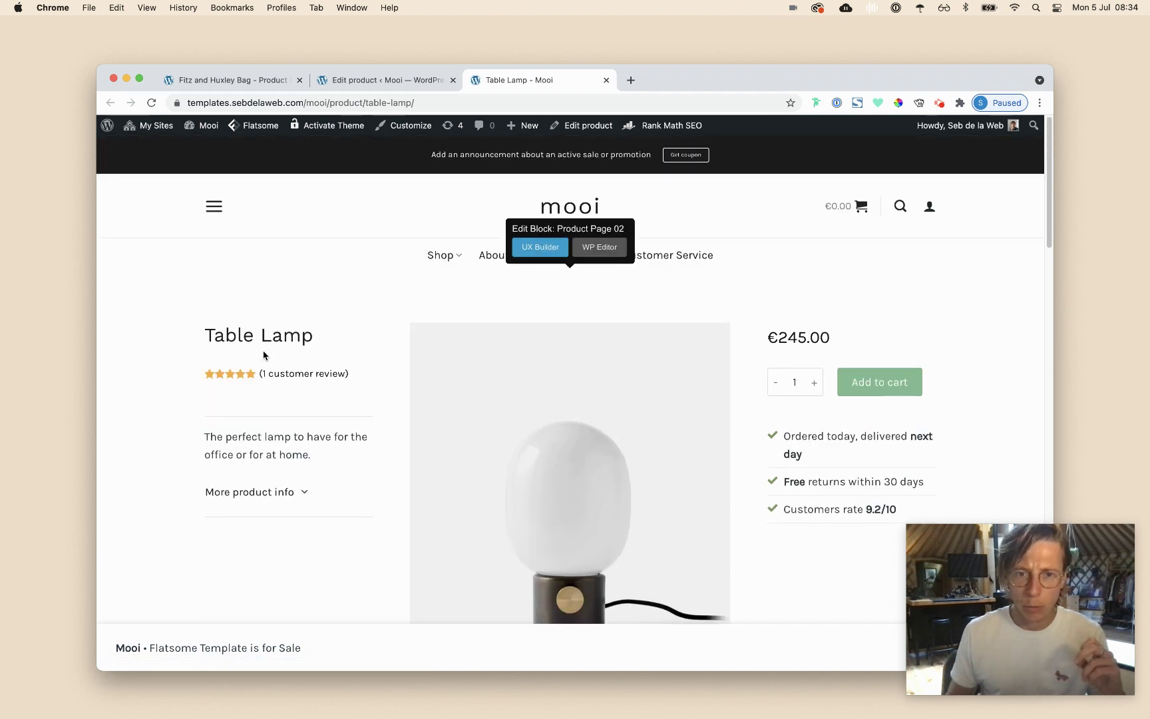
scroll(638, 466, "down", 8)
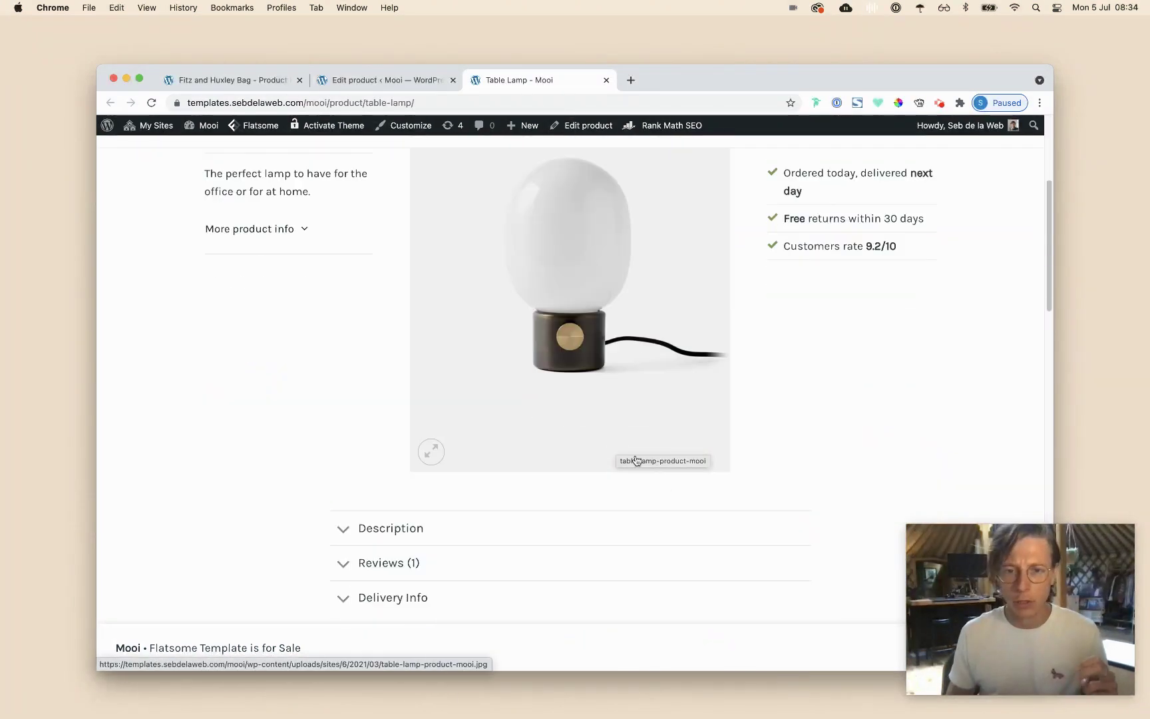
Open the product layout in UX Builder and select its section, Product and Product Information rows
mouse_move(585, 124)
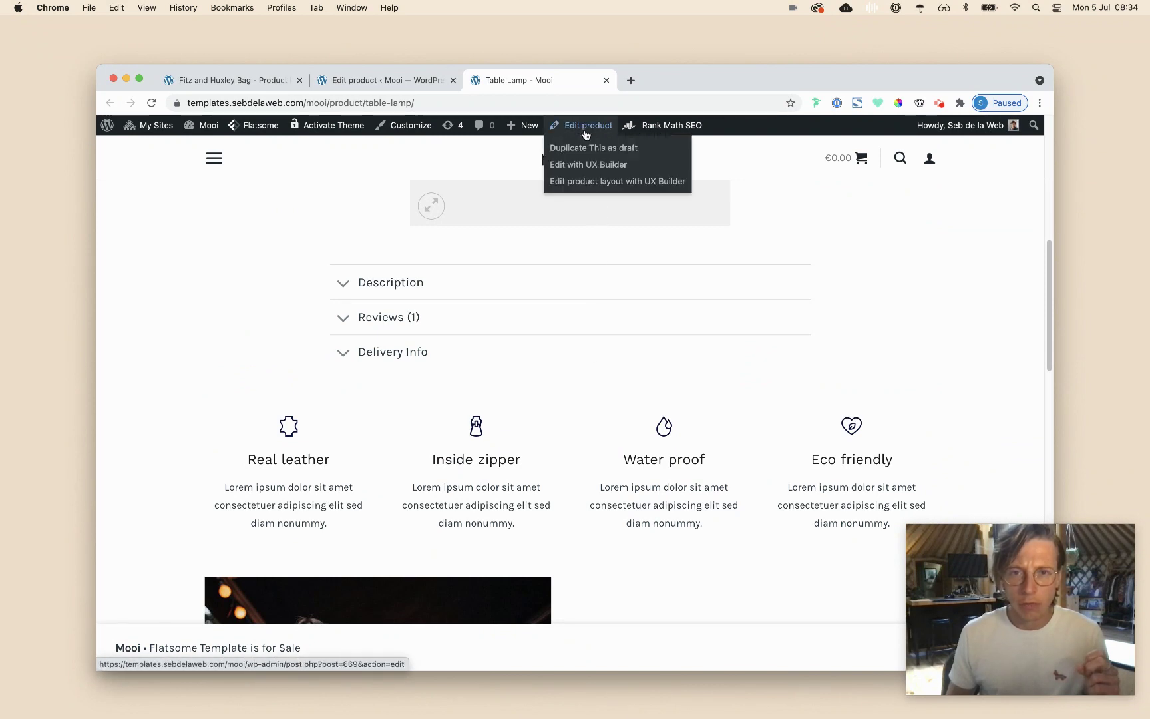
left_click(597, 187)
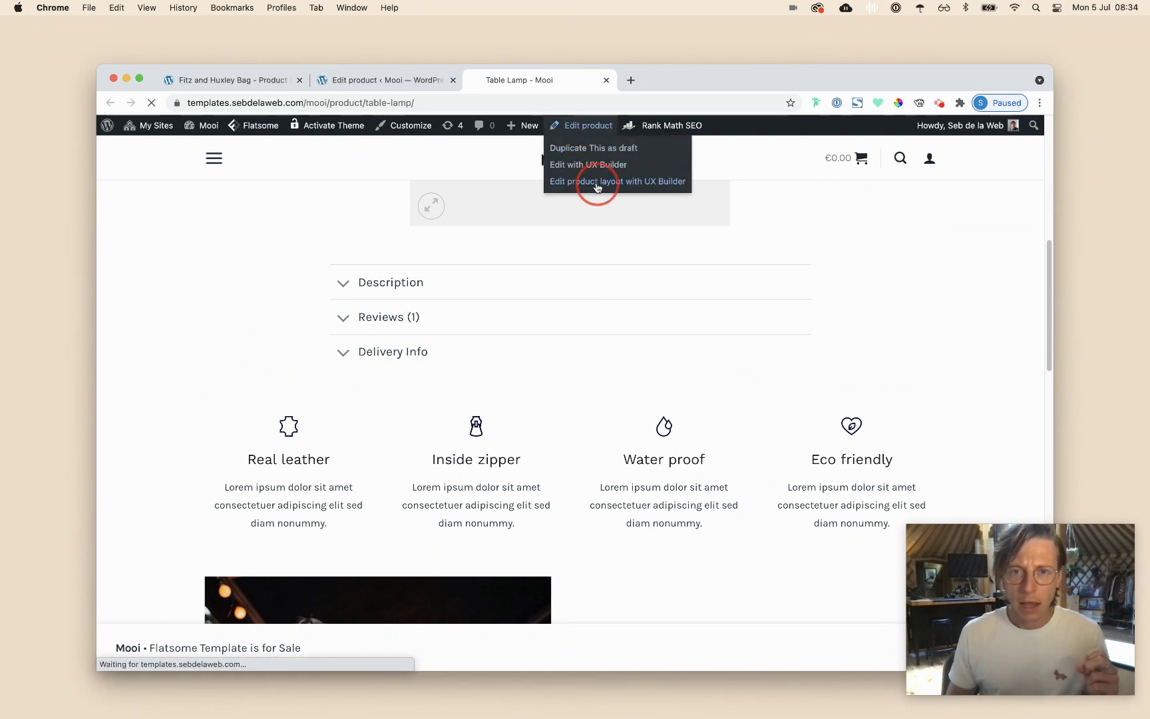
scroll(346, 492, "down", 3)
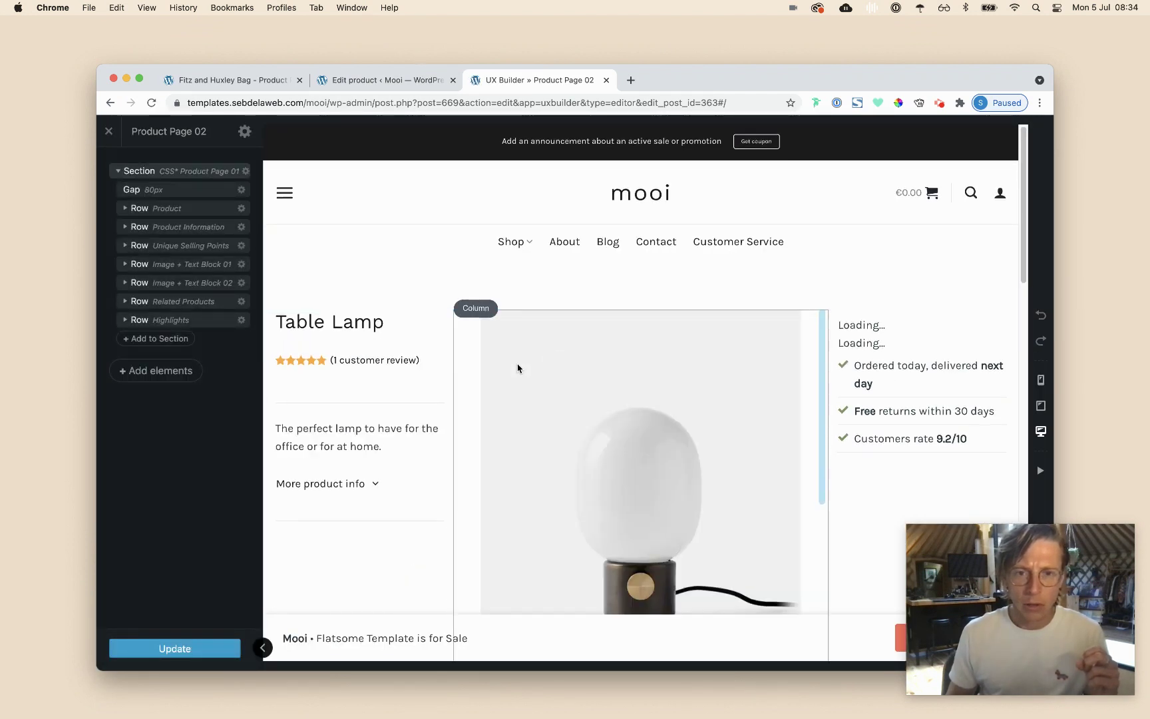
left_click(222, 173)
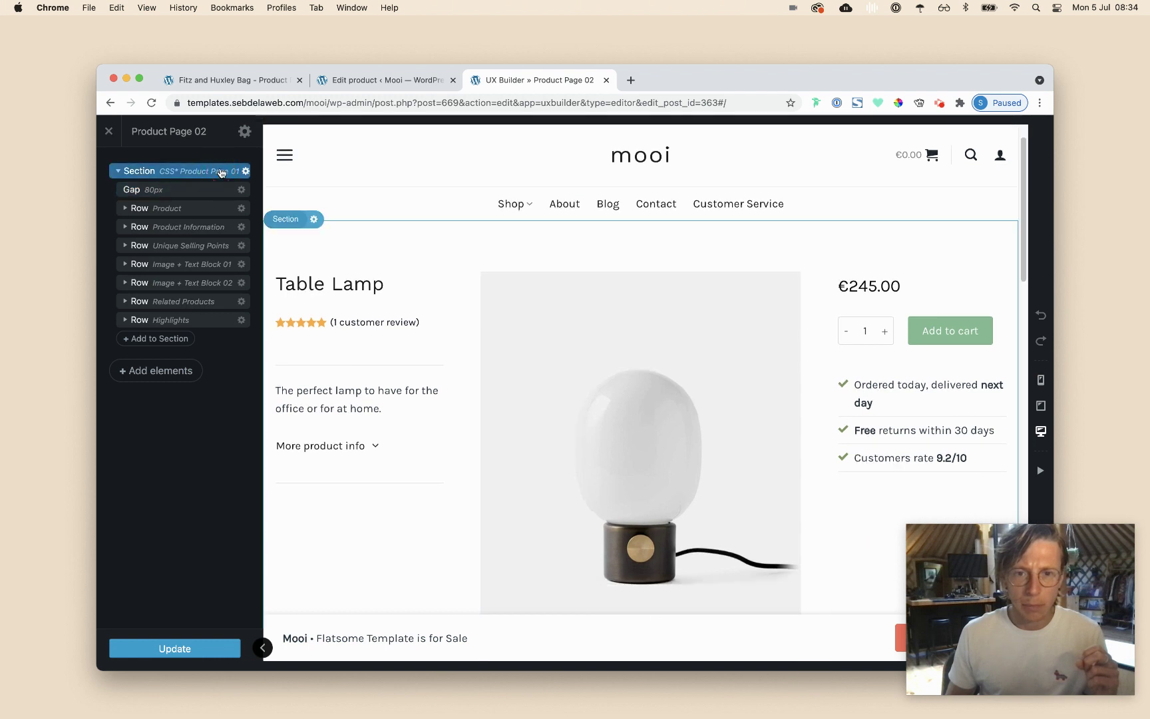
left_click(179, 210)
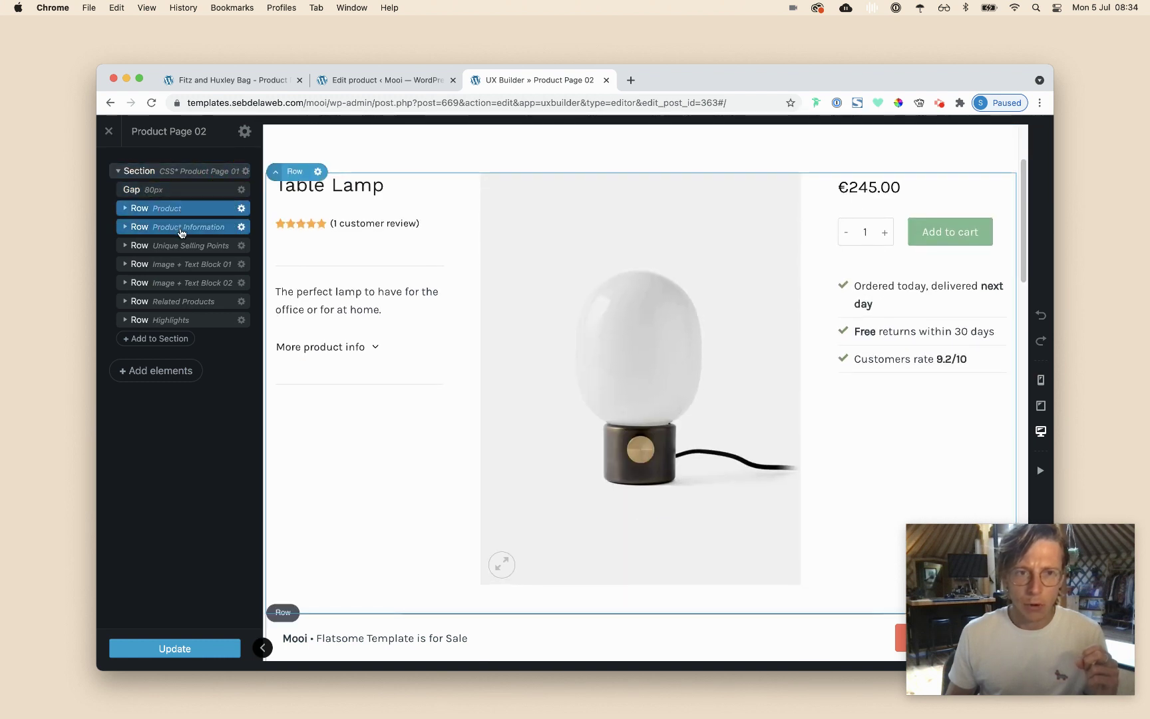
left_click(179, 232)
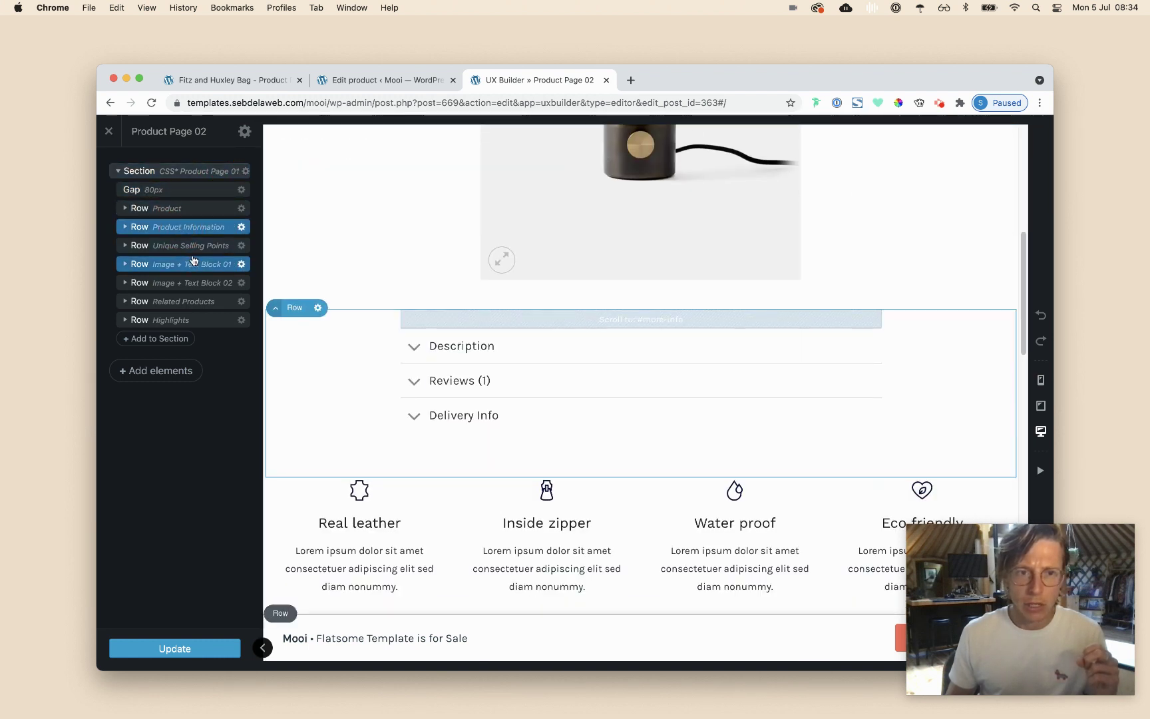
Inspect the Image + Text Block rows, then close UX Builder without saving
scroll(544, 508, "down", 2)
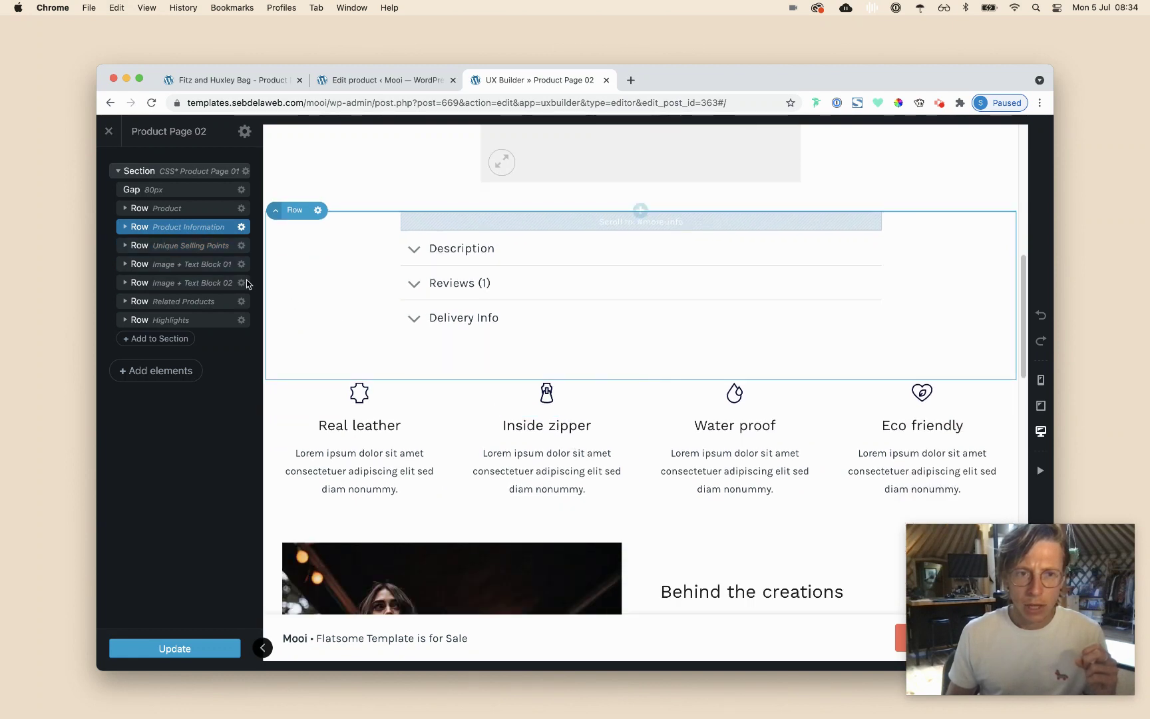
left_click(221, 270)
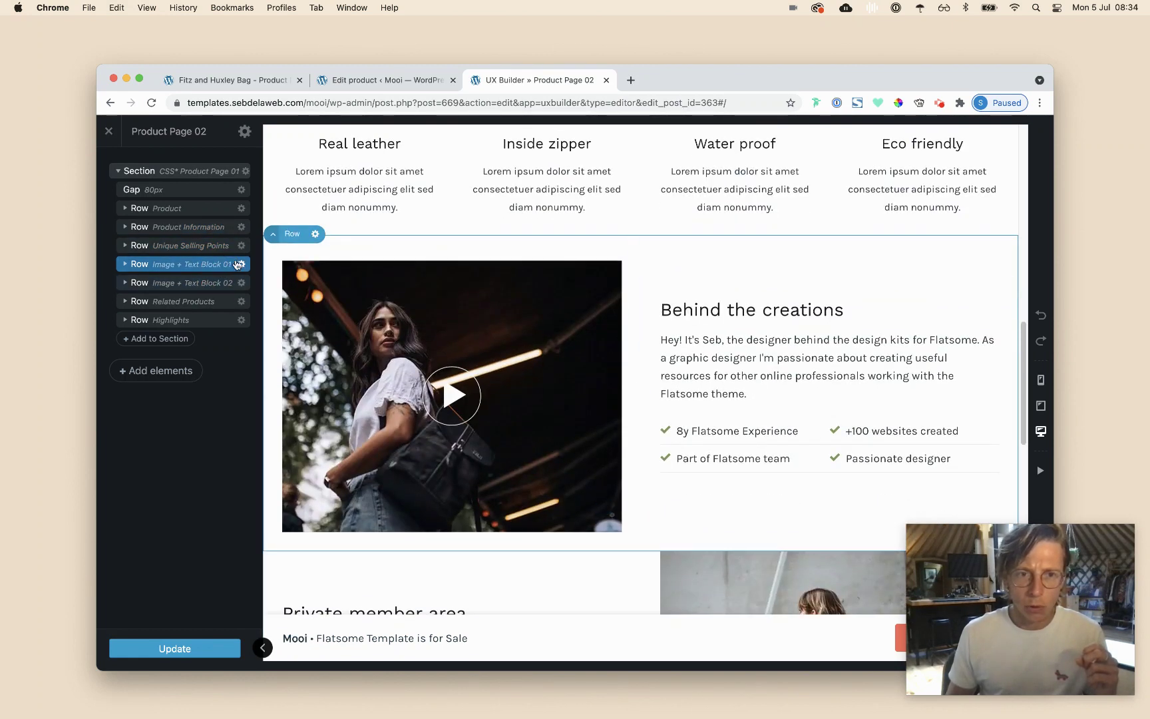
left_click(193, 282)
left_click(207, 260)
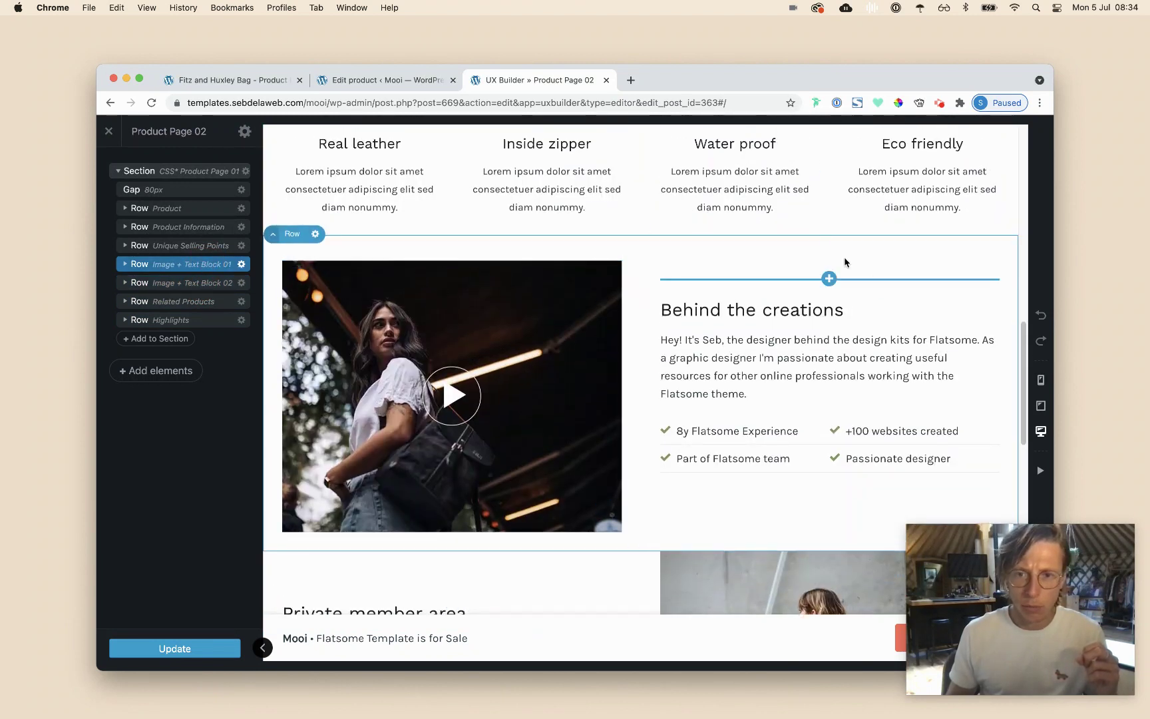
scroll(719, 425, "down", 10)
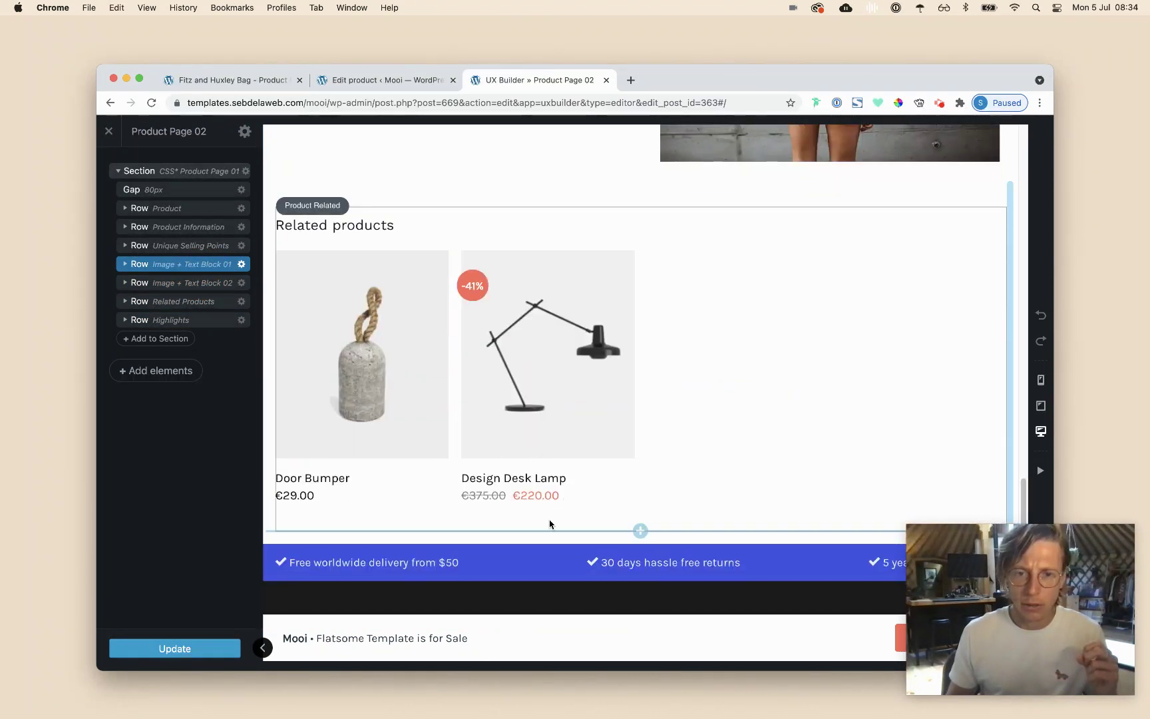
scroll(640, 509, "up", 8)
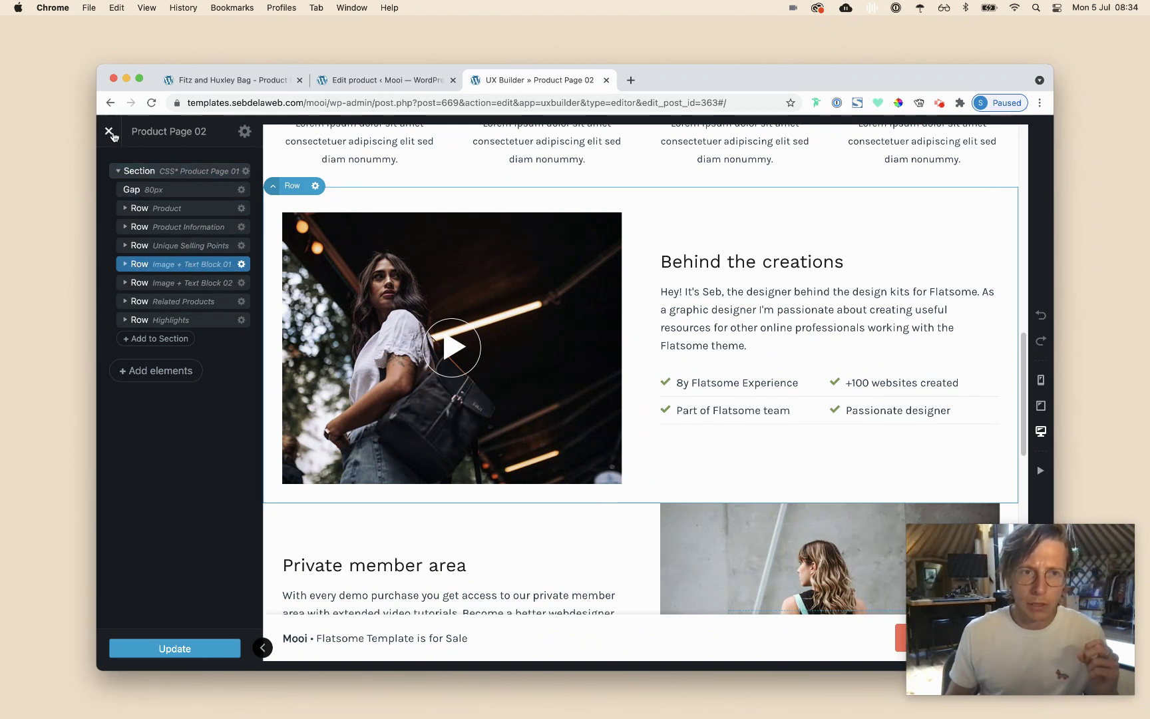
left_click(110, 132)
left_click(683, 174)
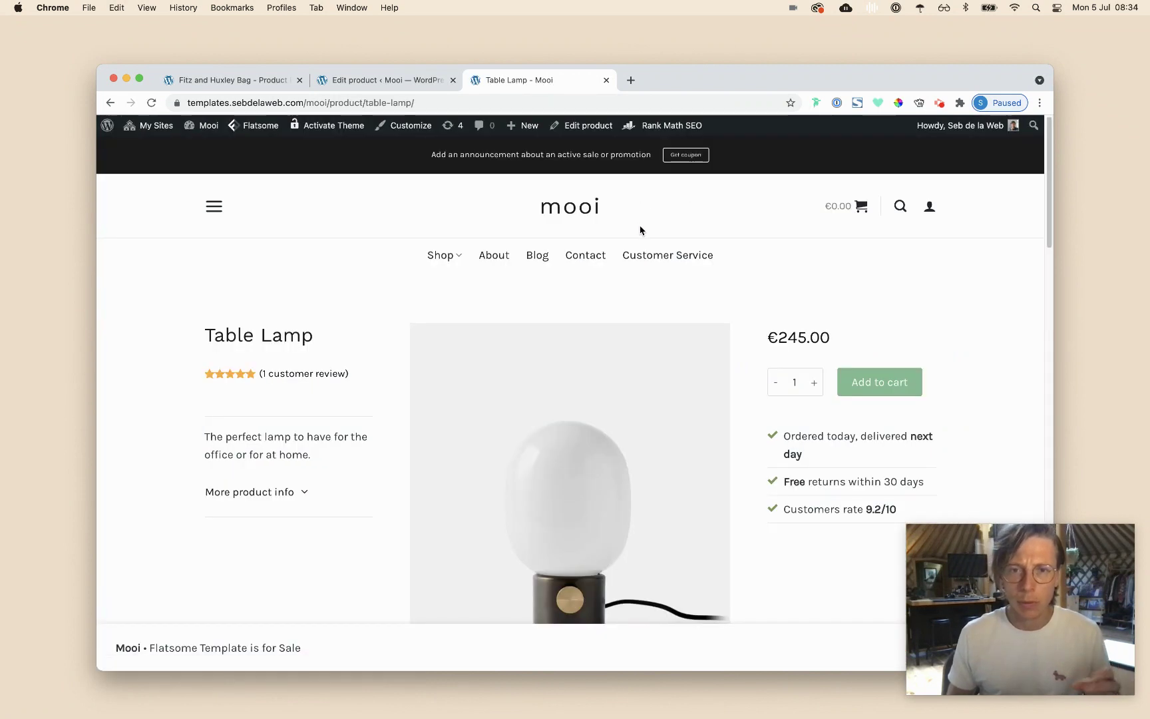
Open UX Blocks and scroll down to the Product Page 02 block
mouse_move(612, 304)
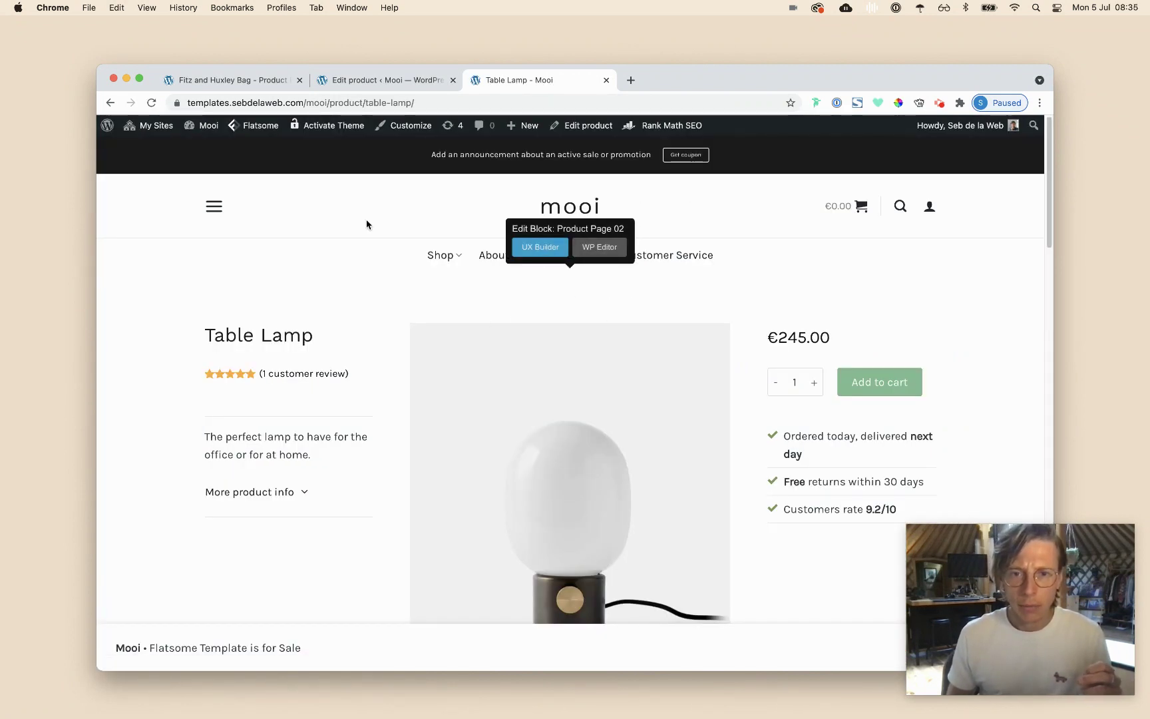
mouse_move(107, 131)
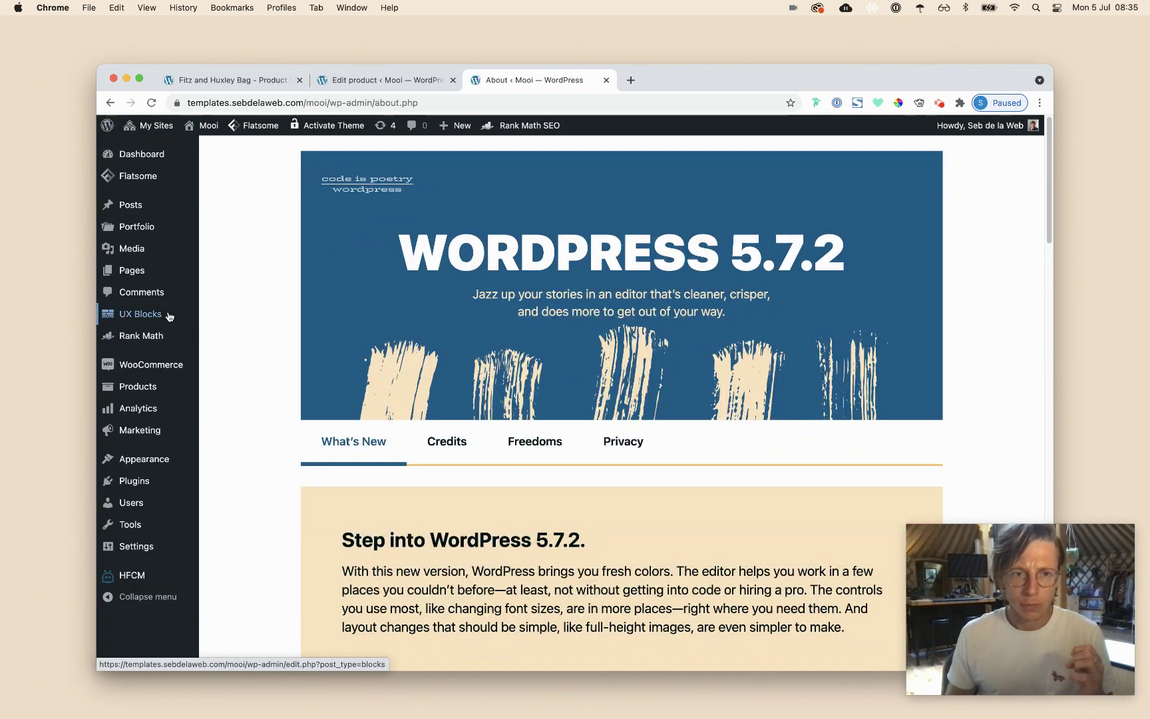
mouse_move(170, 317)
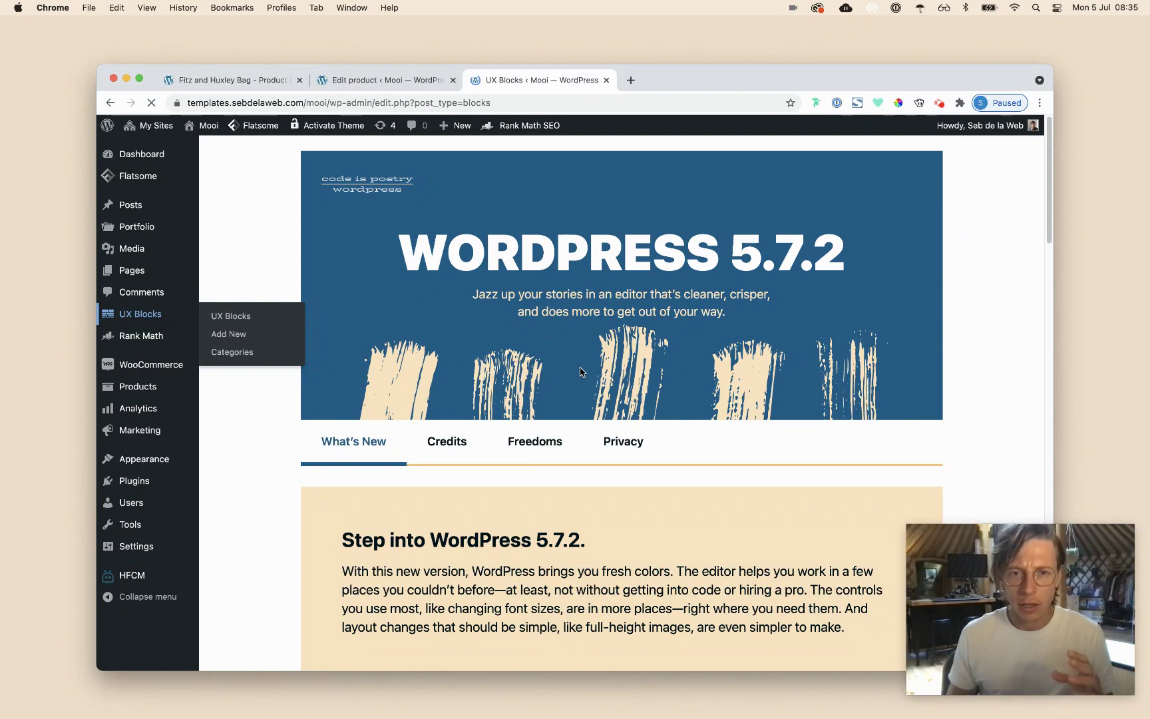
scroll(459, 403, "down", 5)
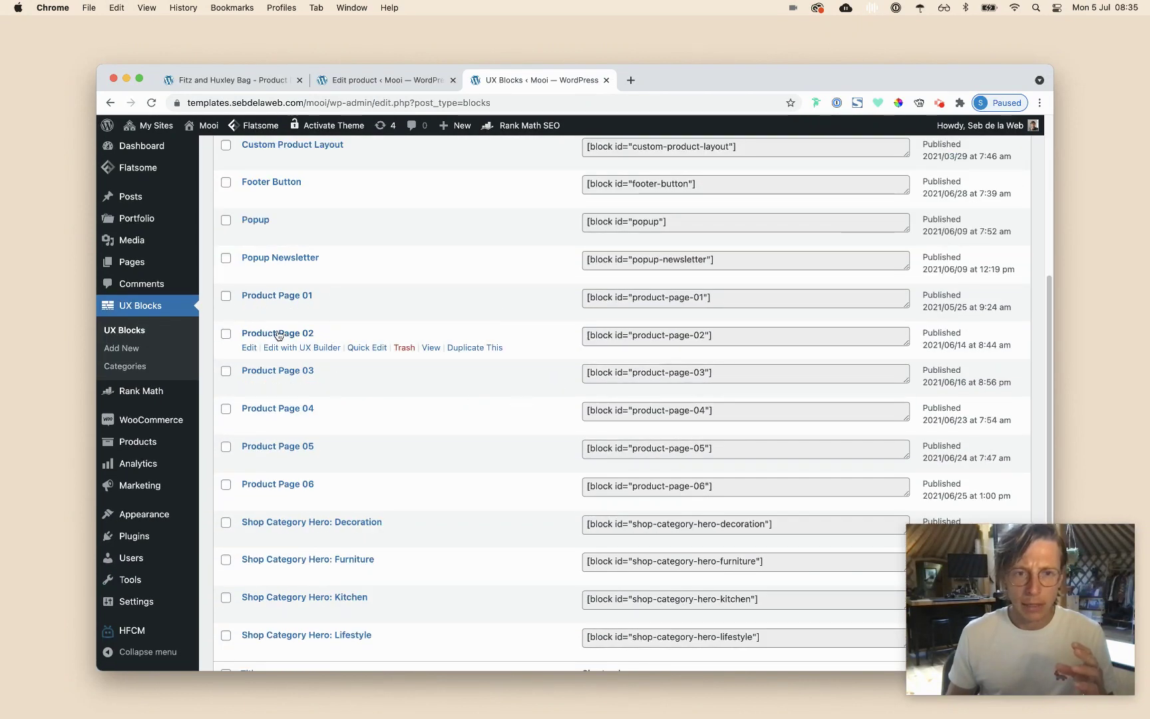
Open the Product Page 02 block and search its code for 'text'
left_click(305, 337)
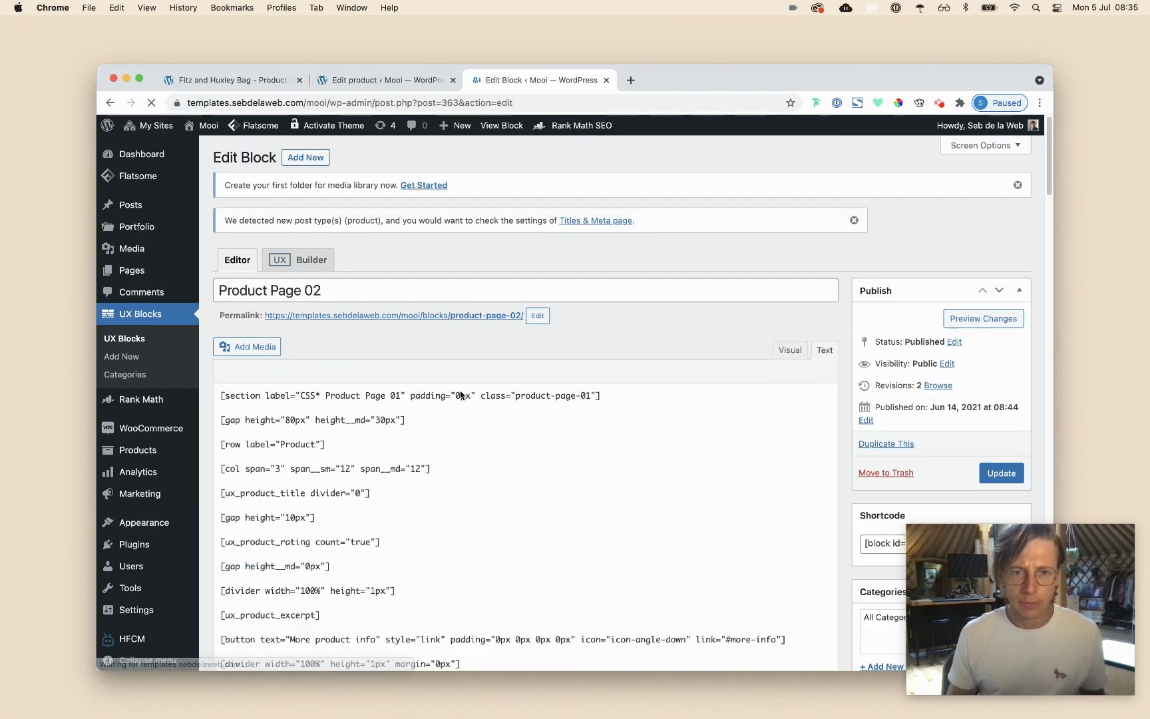
key("super+f")
type("tet")
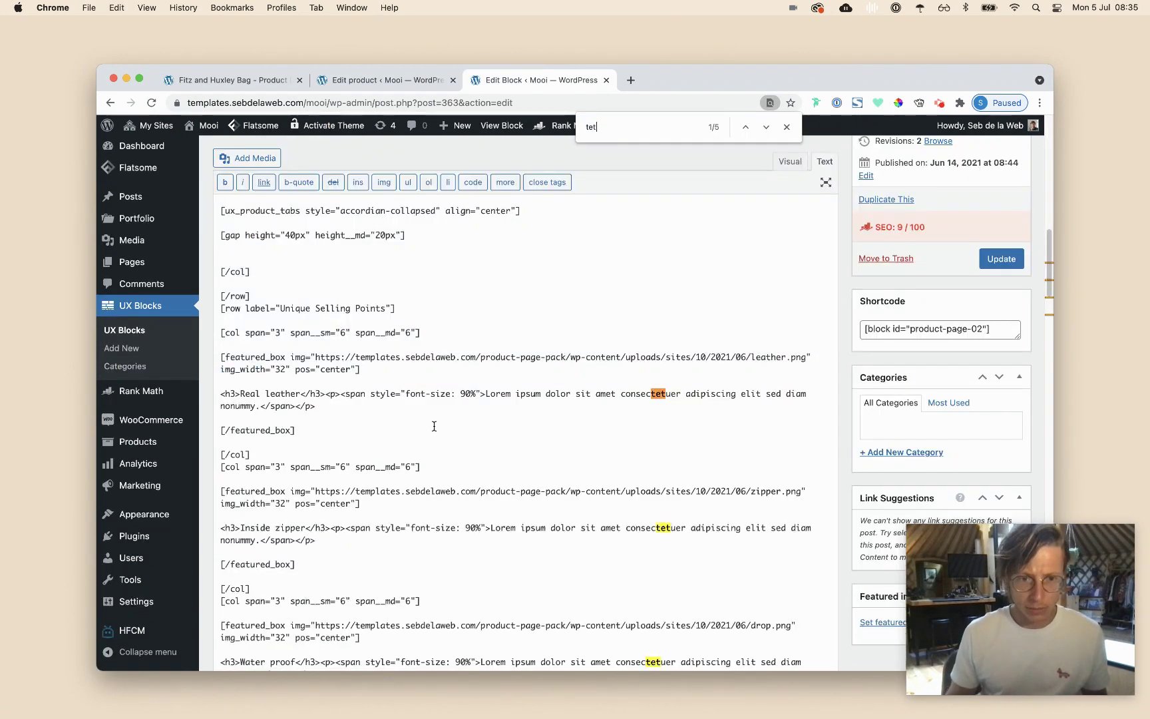
key("BackSpace")
type("xt")
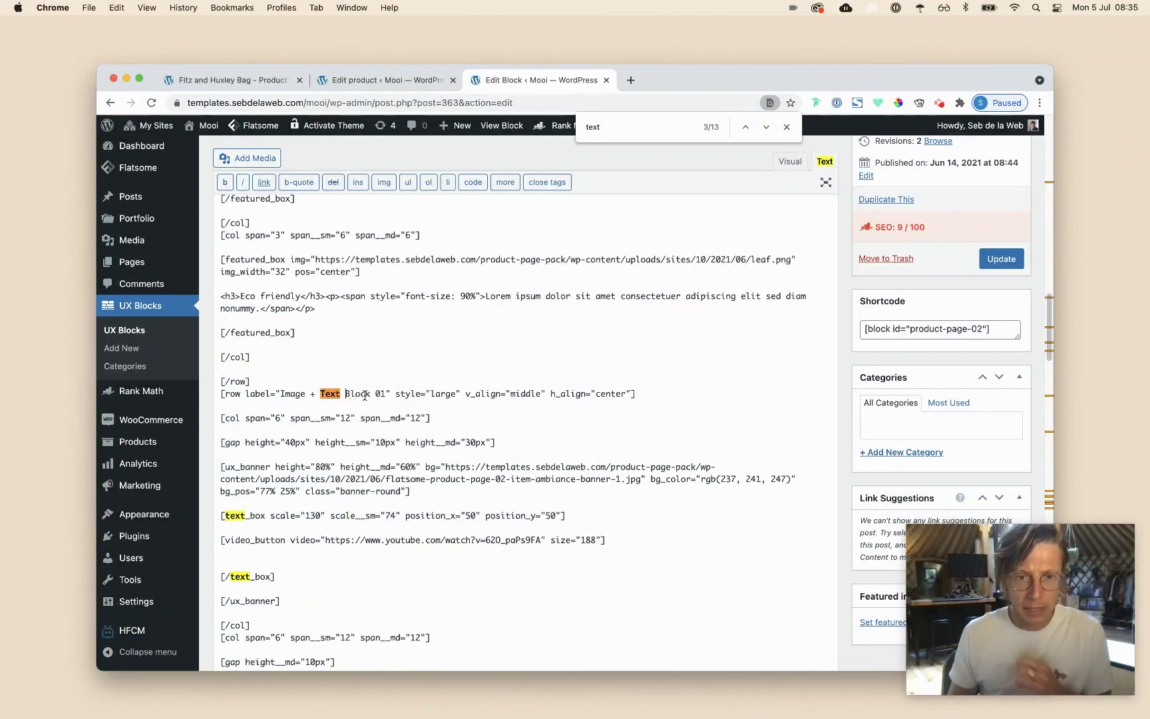
Cut the code from the Image + Text Block row to the end and save the block
left_click_drag(219, 395, 505, 413)
scroll(526, 393, "up", 10)
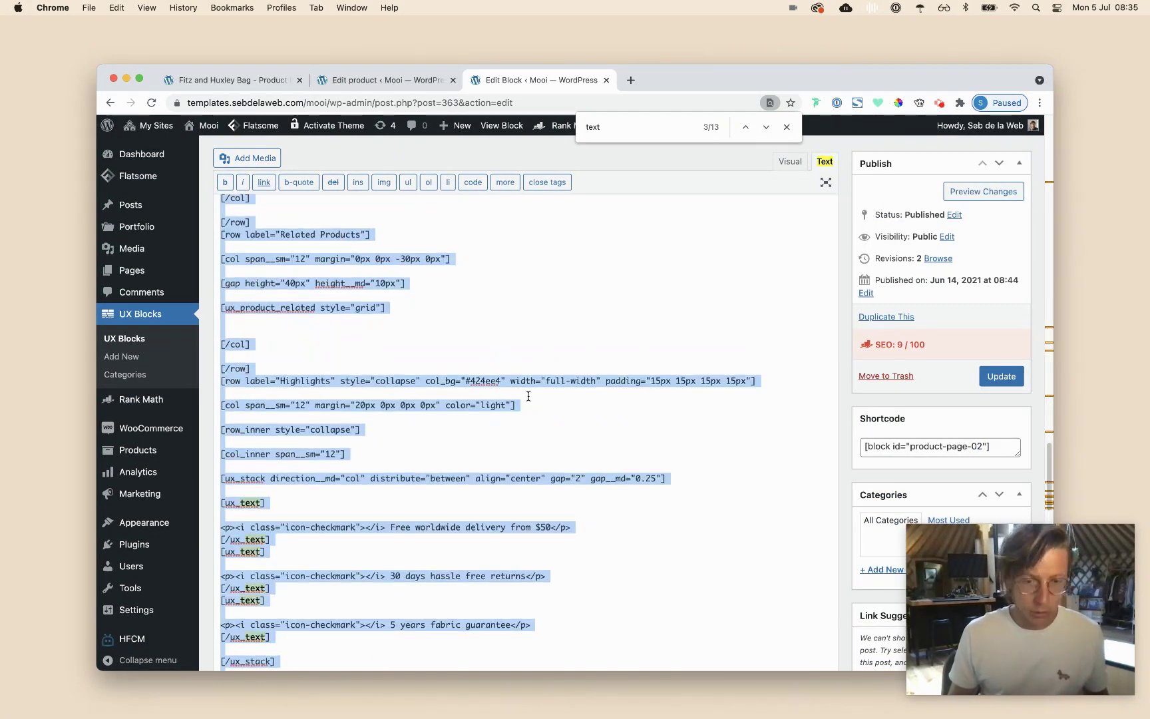
scroll(529, 396, "down", 15)
scroll(528, 399, "up", 10)
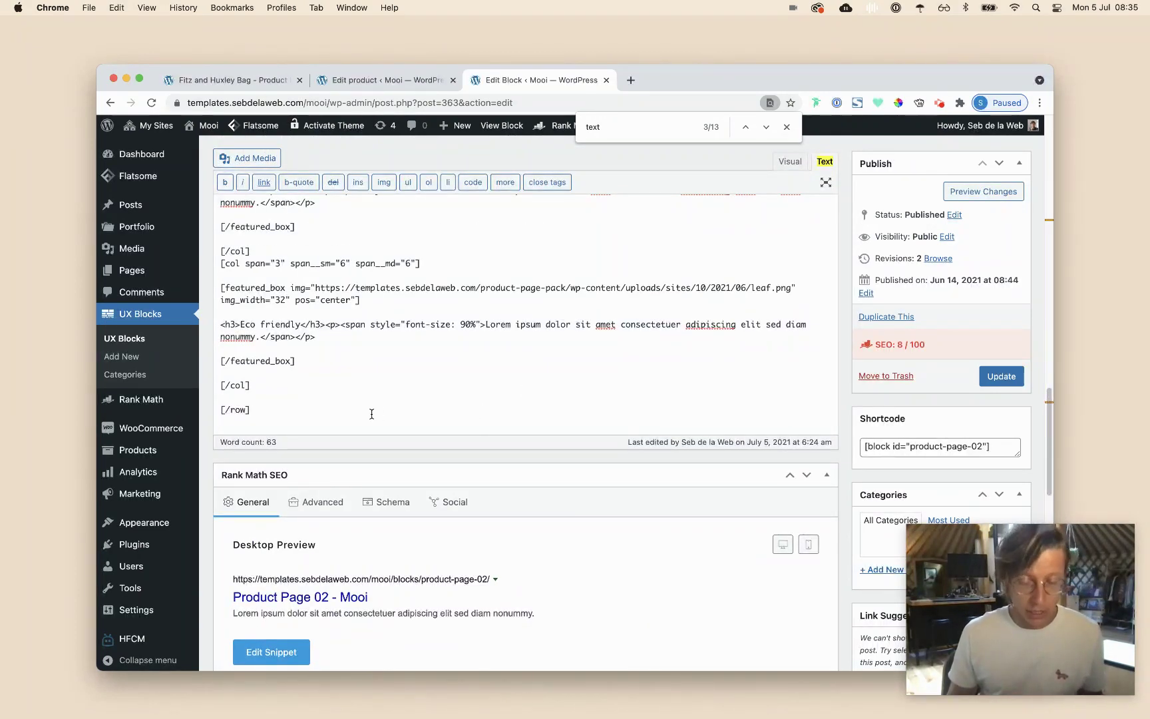
left_click(787, 127)
key("super+s")
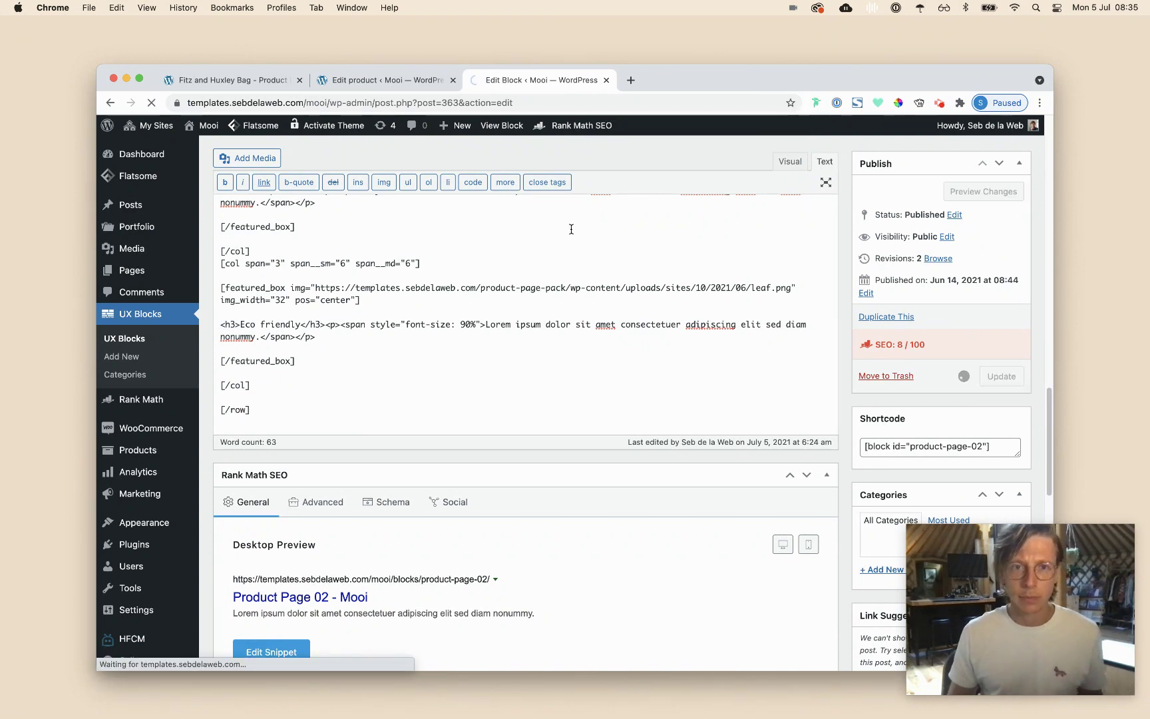
left_click(411, 82)
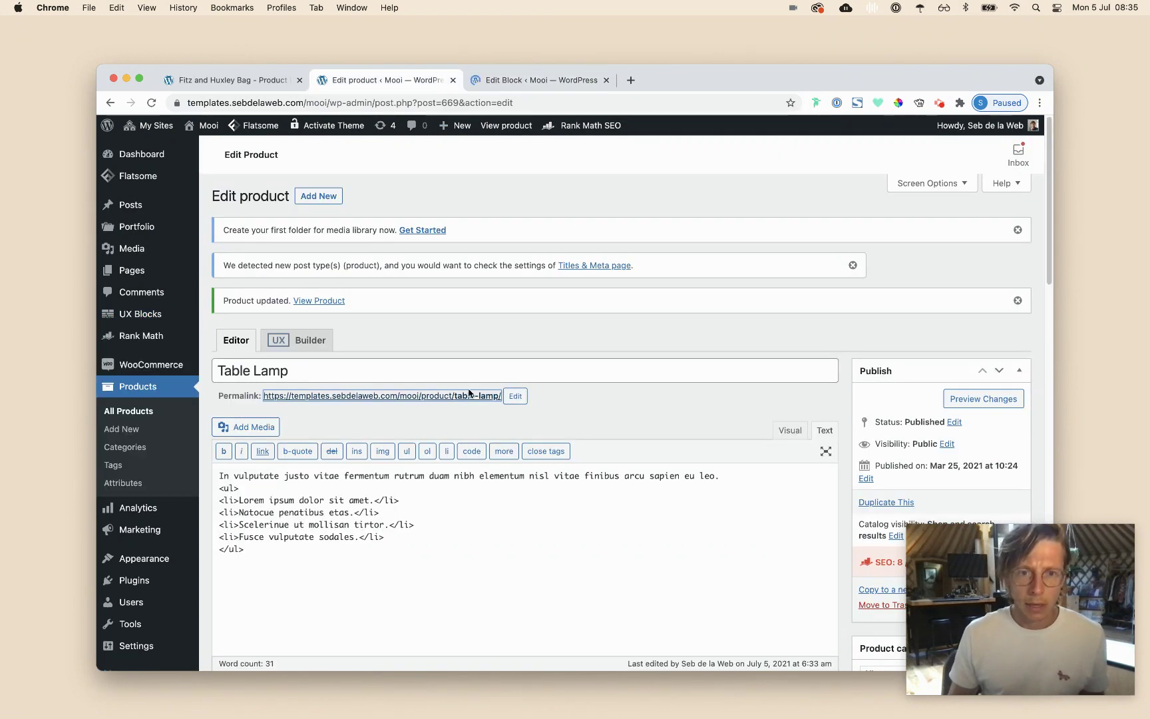
View the Table Lamp's live page to confirm it now ends after the feature icons
left_click(441, 398, "super")
left_click(689, 81)
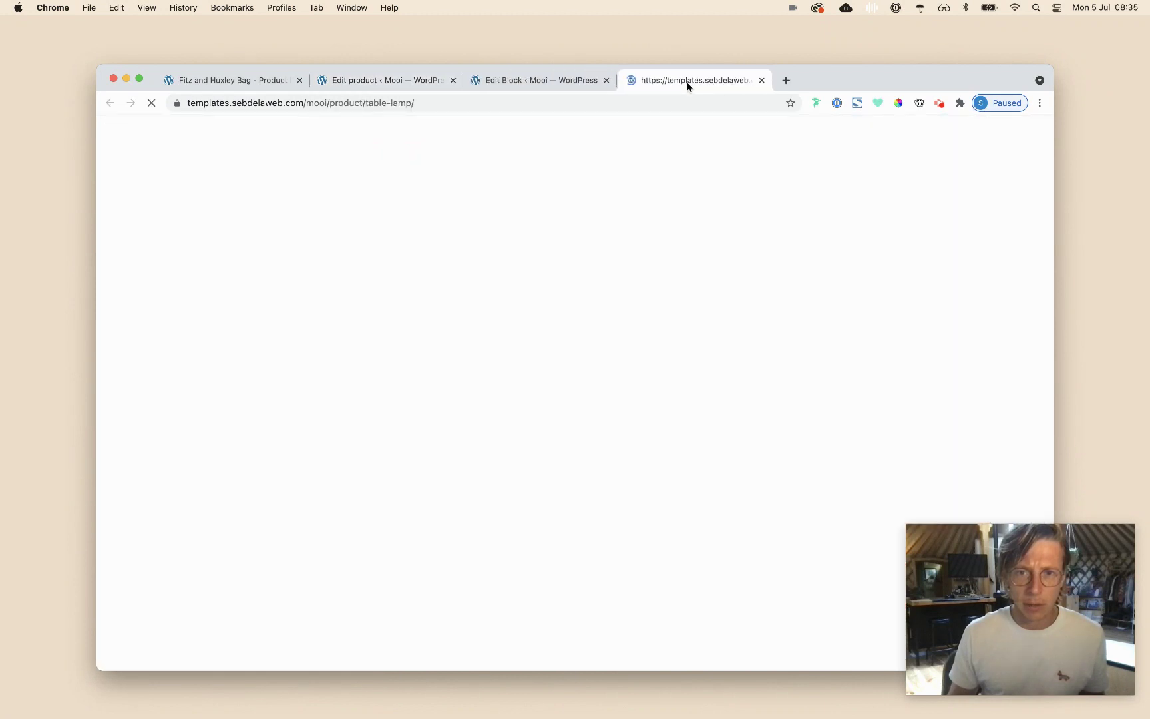
scroll(619, 321, "down", 10)
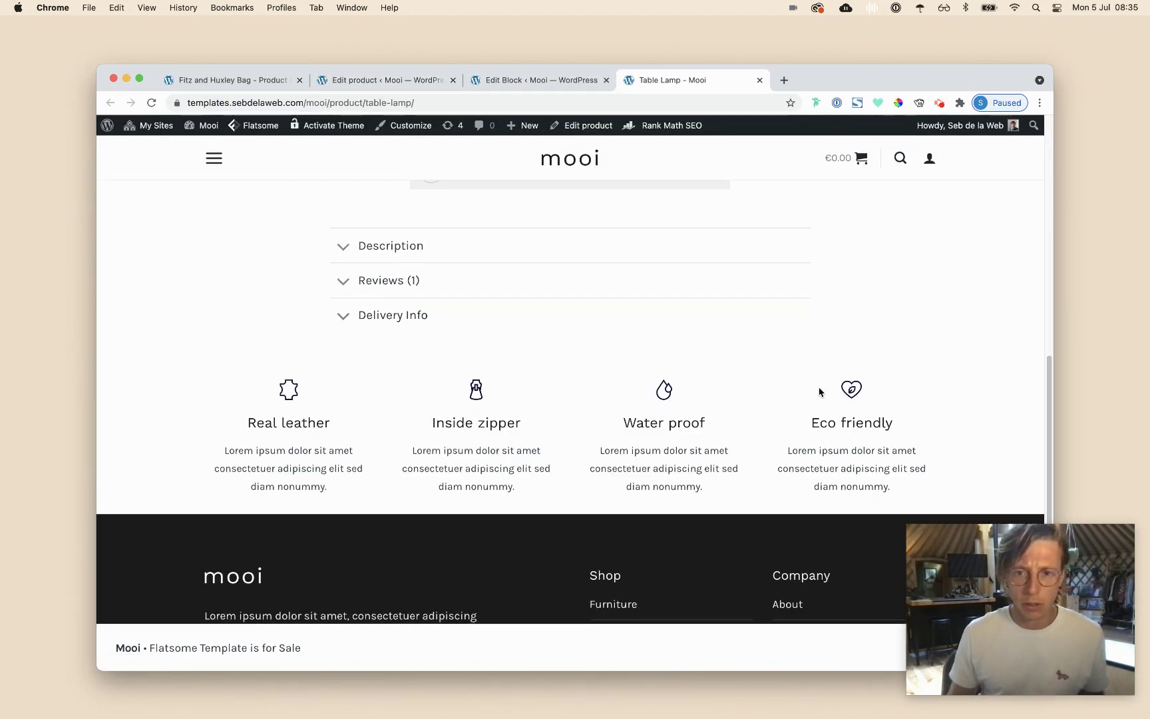
scroll(447, 431, "up", 5)
scroll(470, 457, "down", 7)
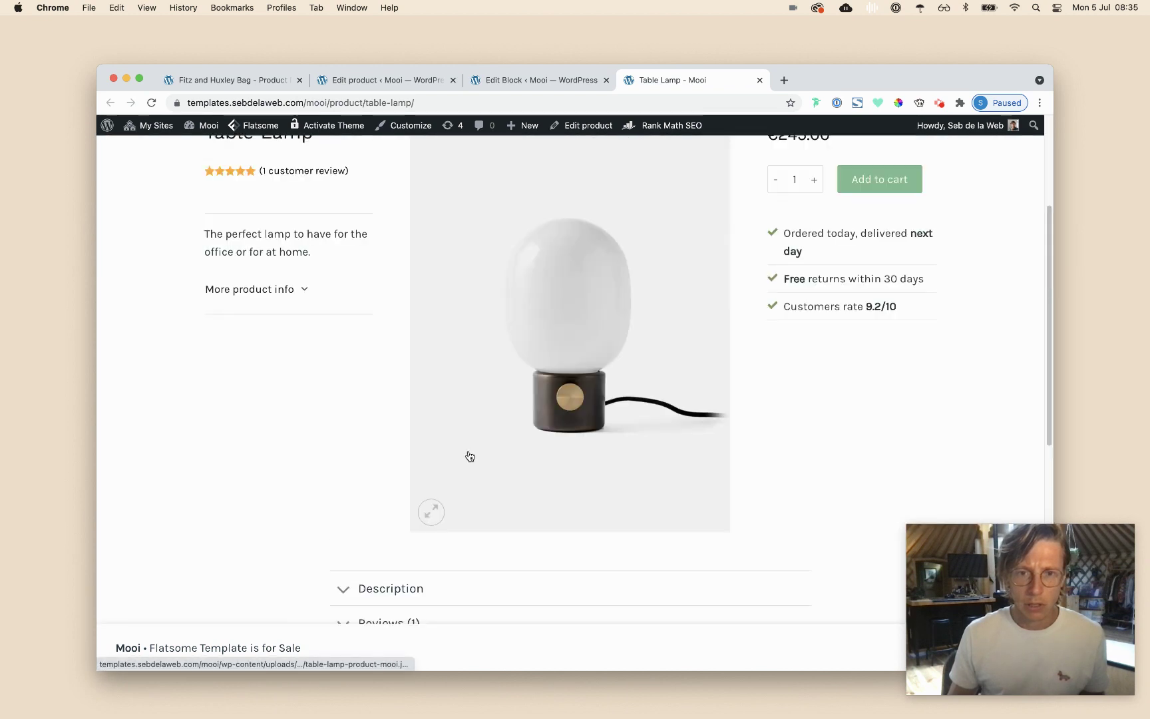
scroll(470, 456, "up", 4)
scroll(470, 456, "up", 10)
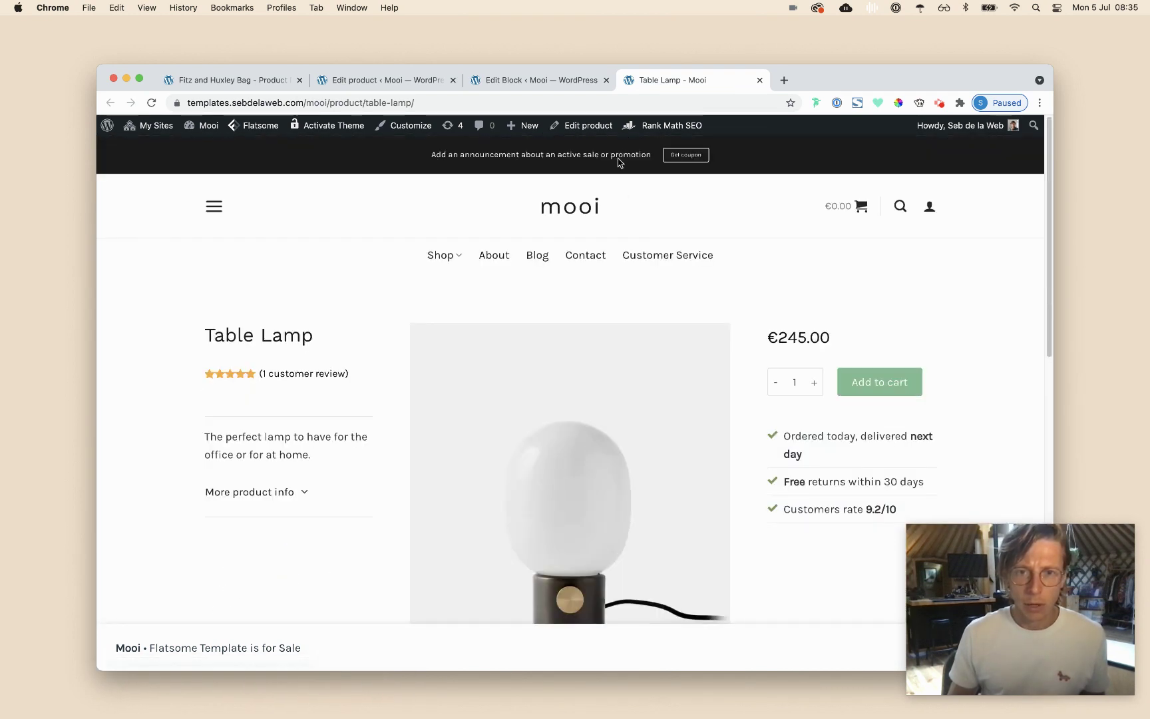
left_click(508, 82)
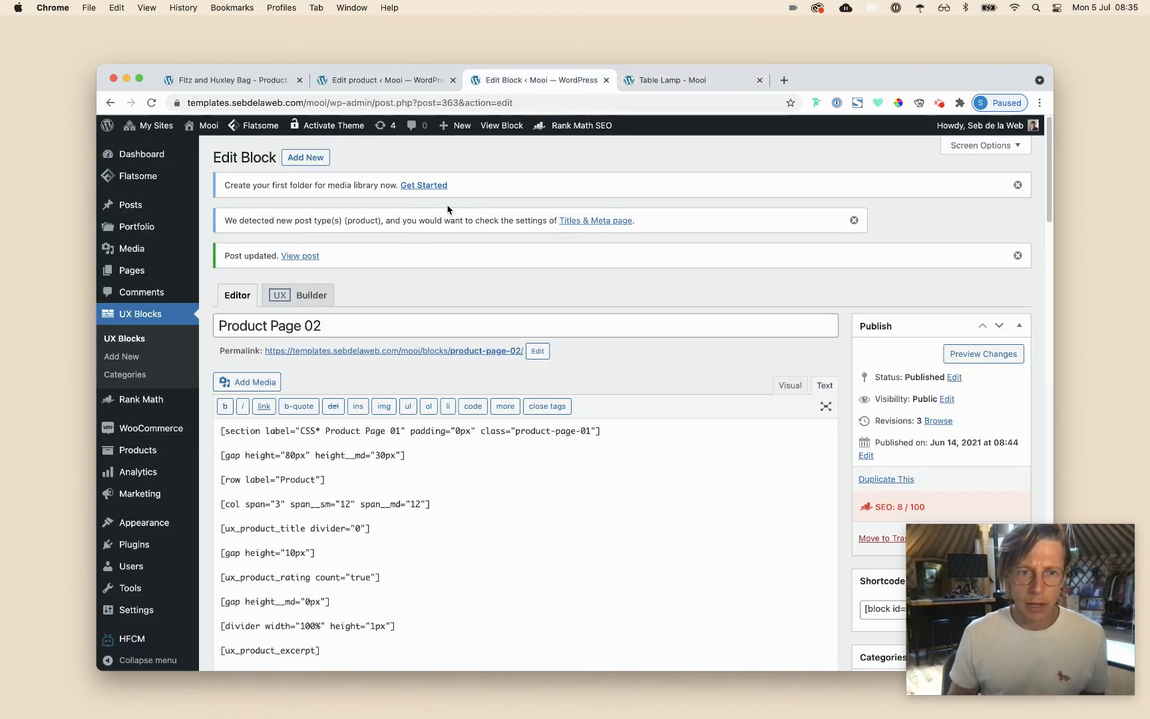
Create a new UX Block titled 'Product: Table Lamp' and paste the cut rows into it
left_click(178, 358)
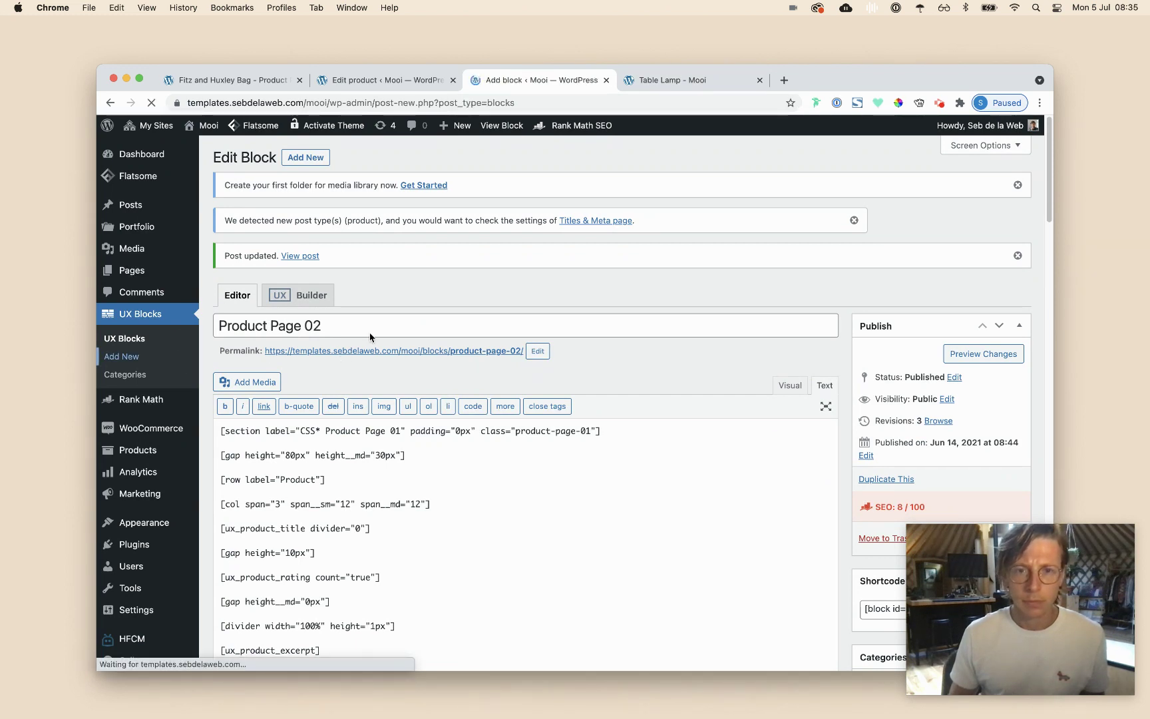
left_click(378, 279)
type("Product:")
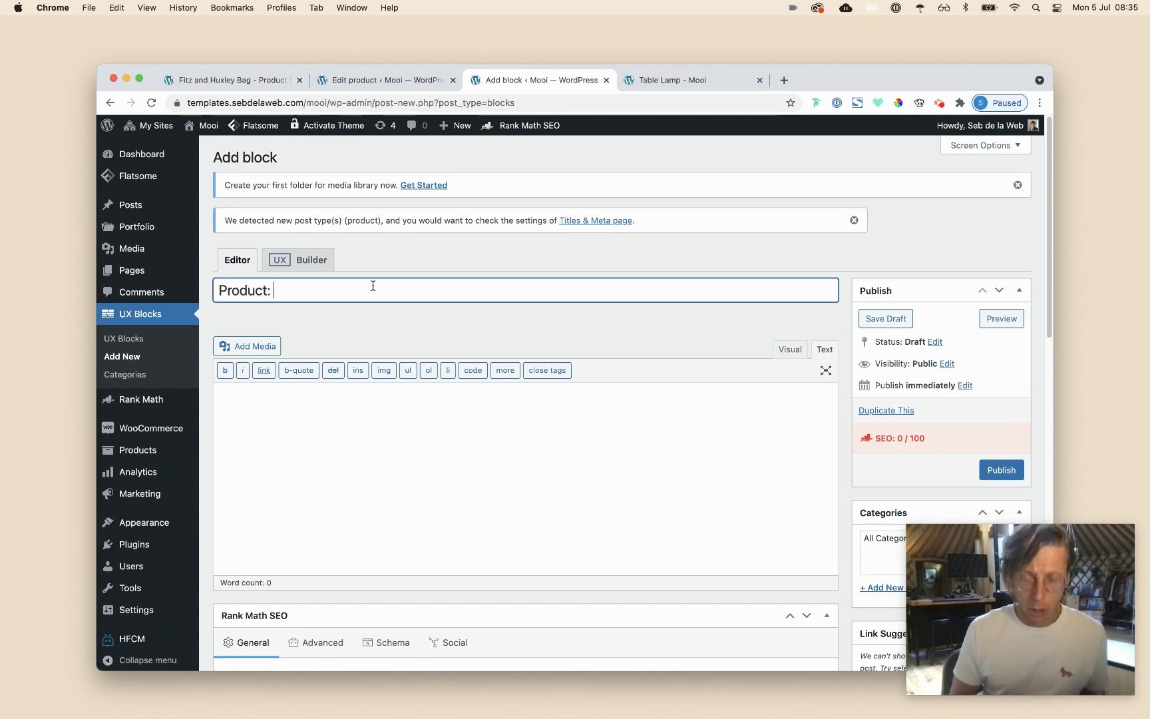
type(" Table Lamp")
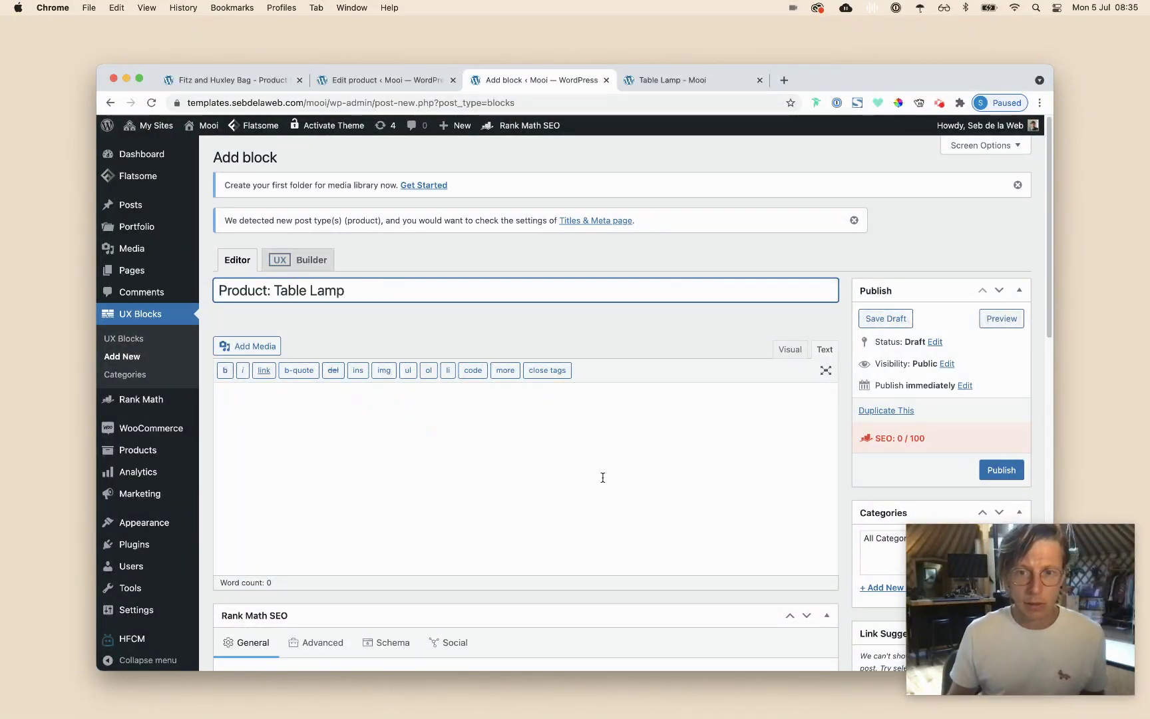
left_click(474, 450)
key("super+v")
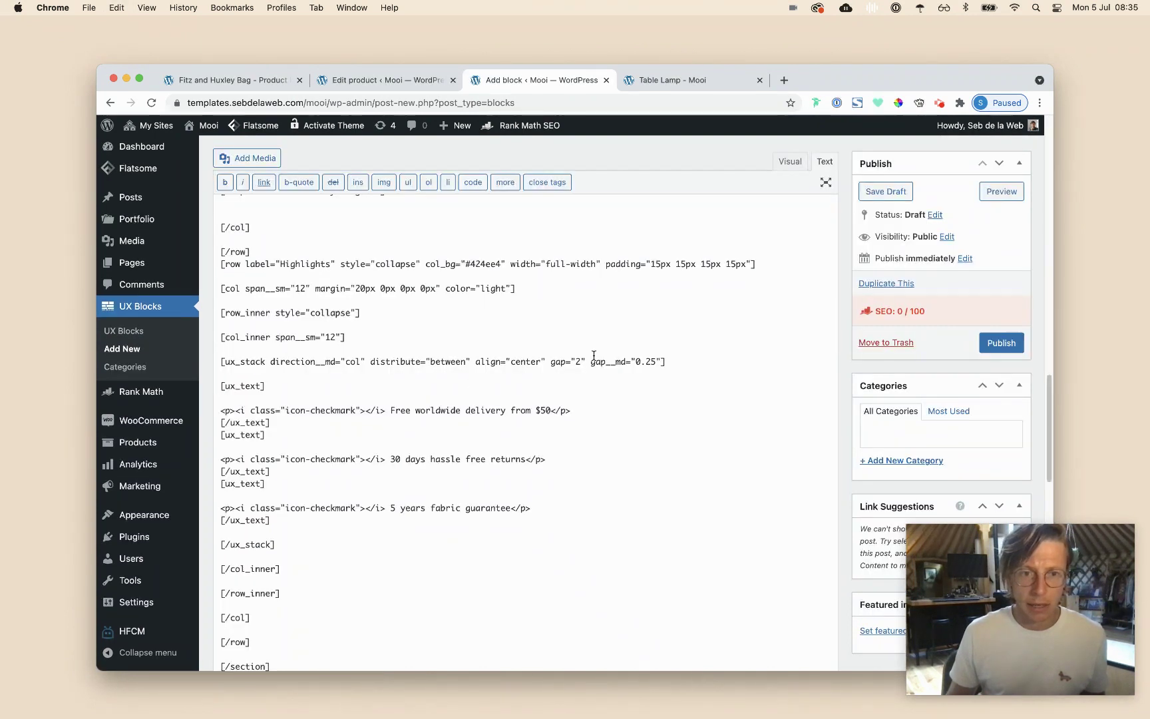
scroll(593, 356, "up", 10)
scroll(594, 356, "up", 10)
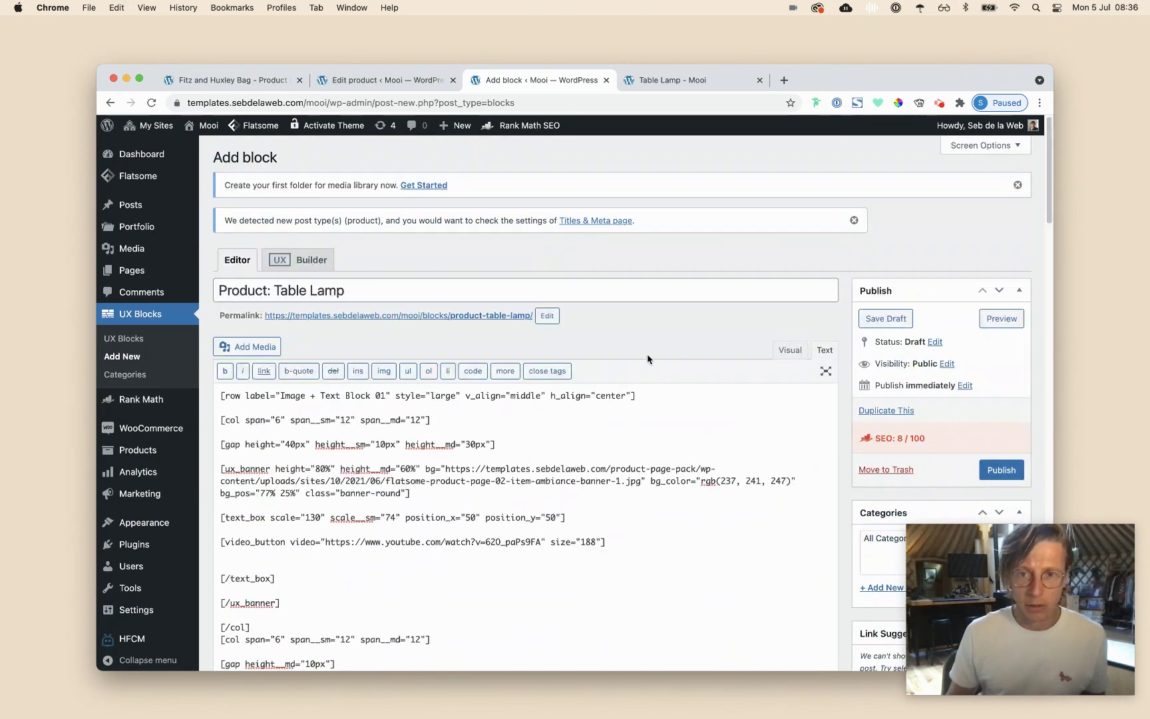
Replace the visually altered content with the original pasted shortcode in Text mode
left_click(789, 351)
scroll(482, 423, "up", 10)
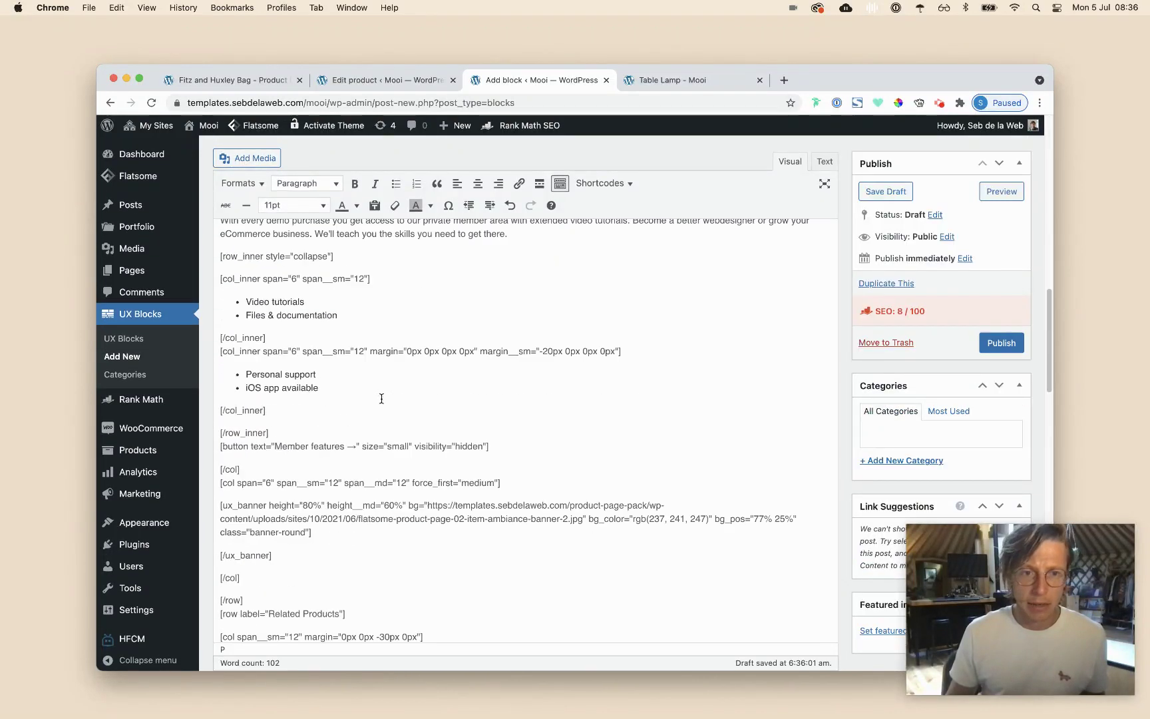
scroll(381, 398, "up", 10)
left_click(822, 353)
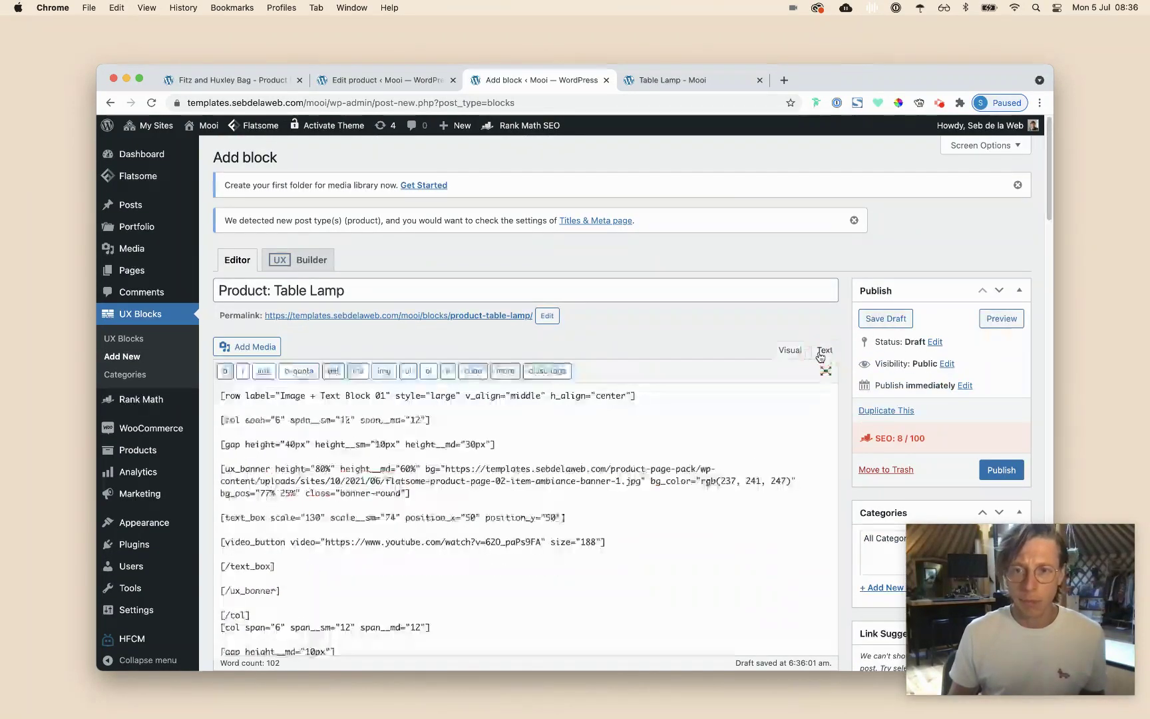
scroll(480, 306, "up", 10)
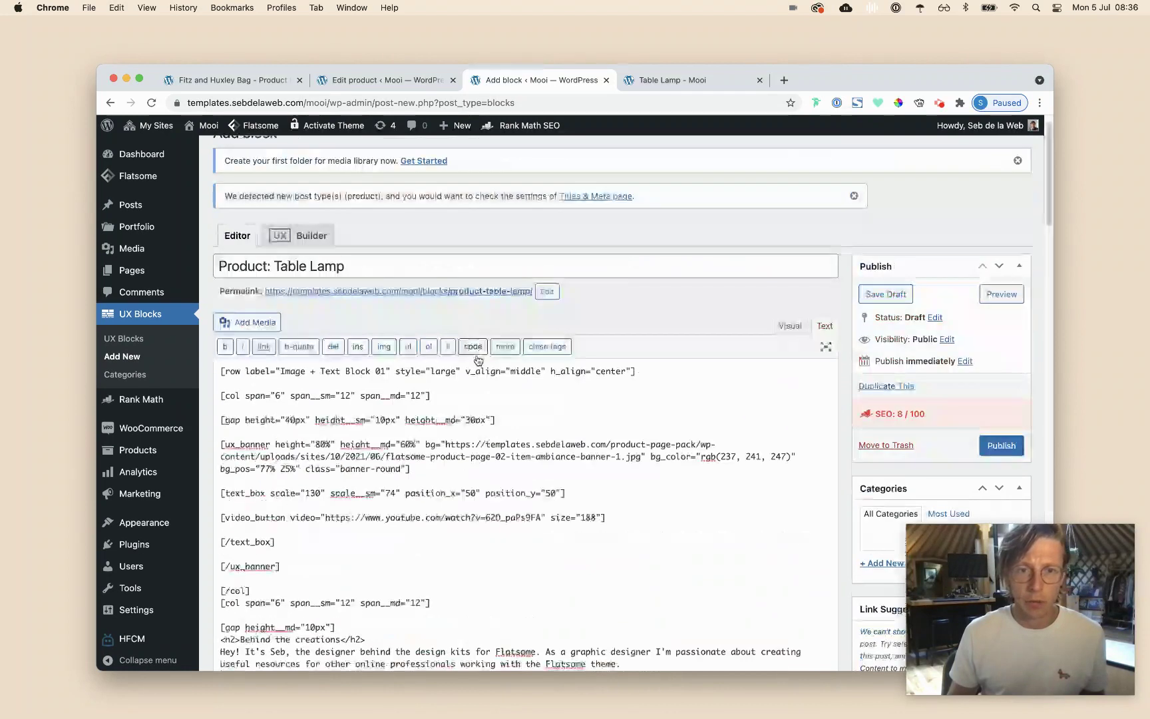
key("super+a")
key("BackSpace")
key("super+v")
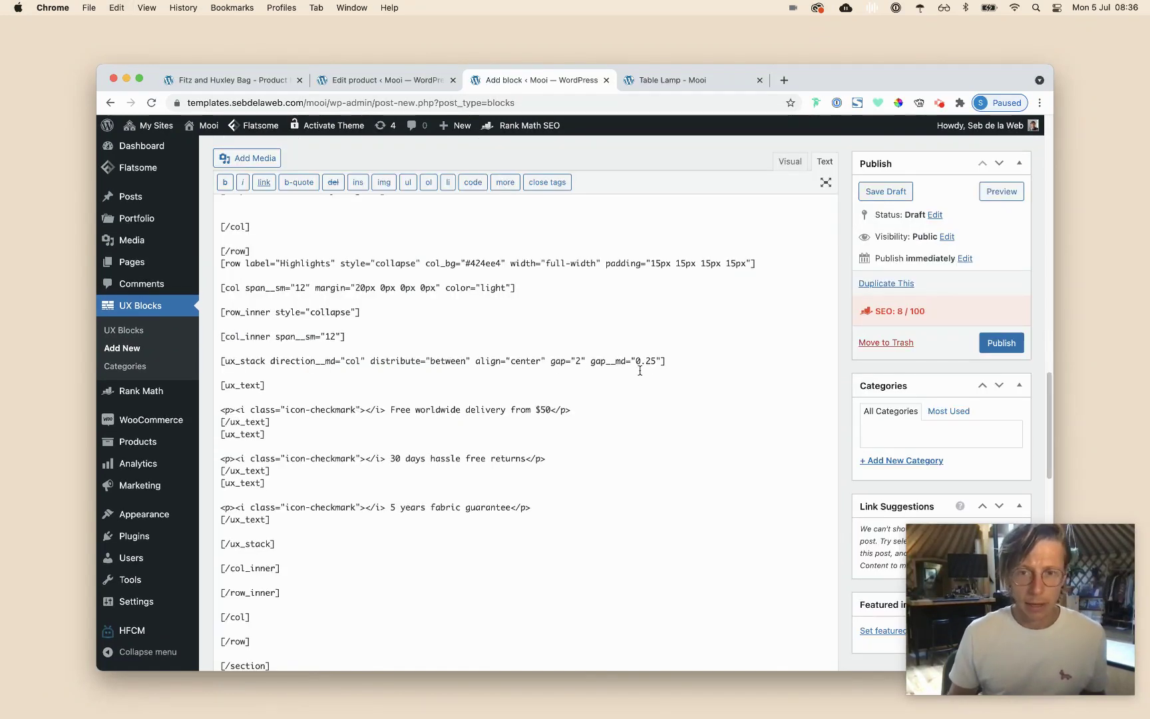
Publish the block and copy its shortcode [block id="product-table-lamp"]
left_click(983, 343)
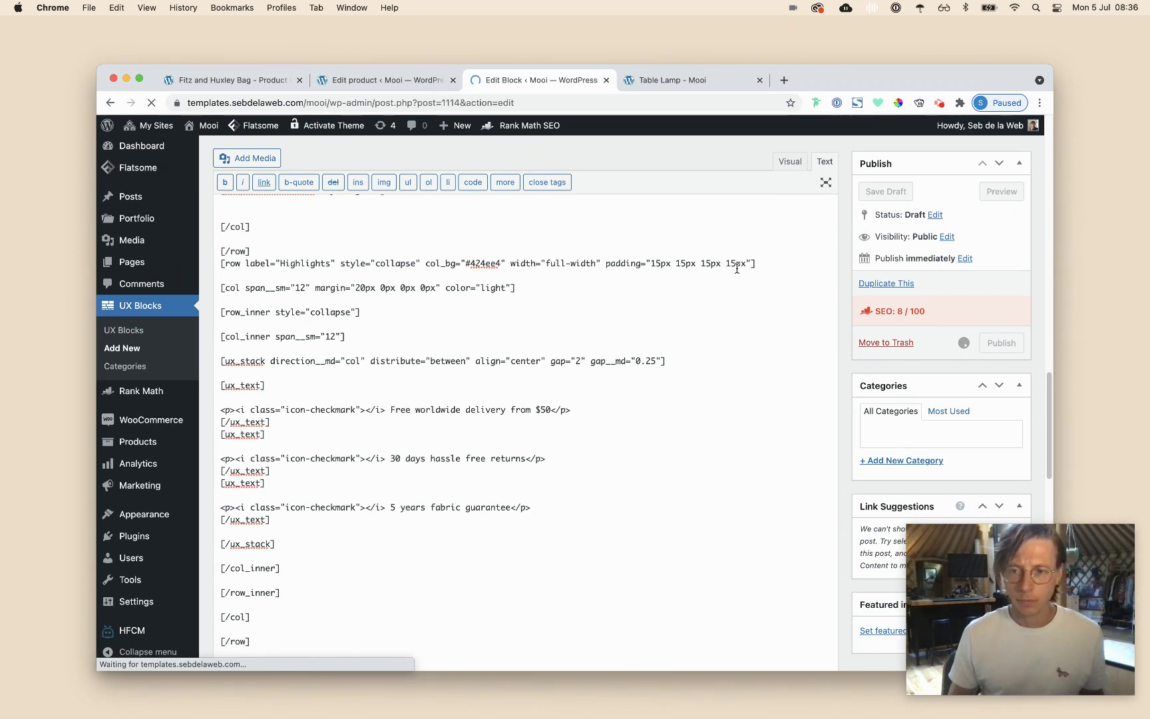
scroll(952, 459, "down", 5)
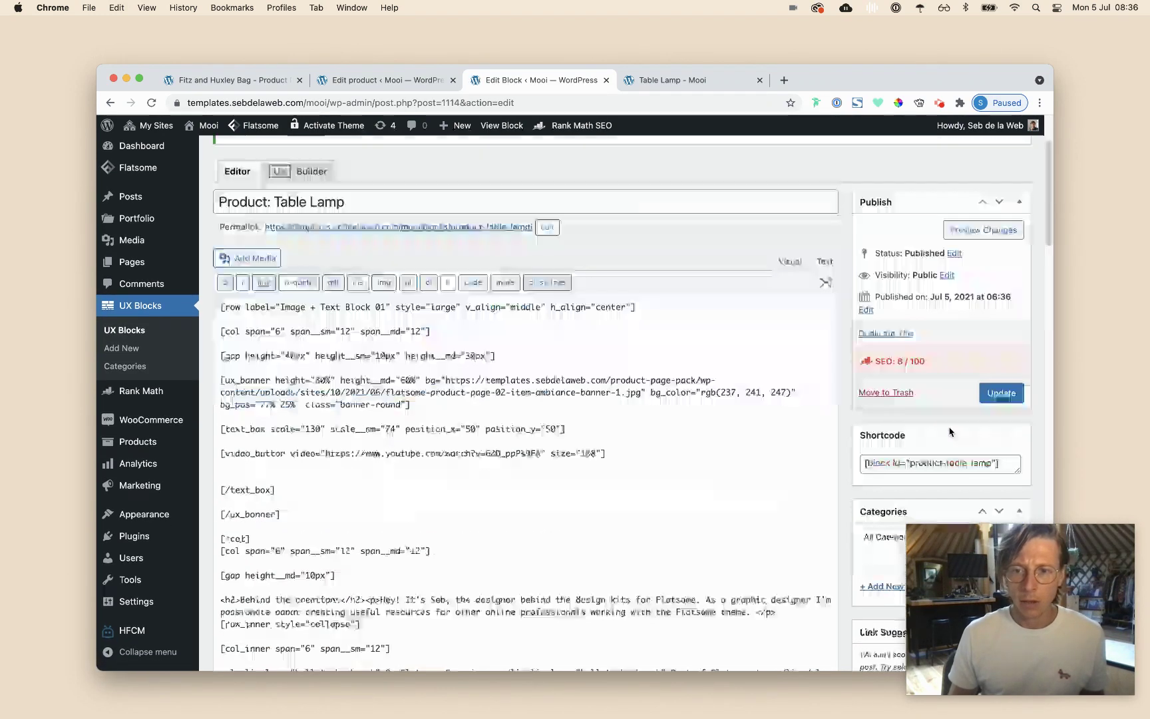
left_click_drag(860, 413, 1026, 411)
key("super+c")
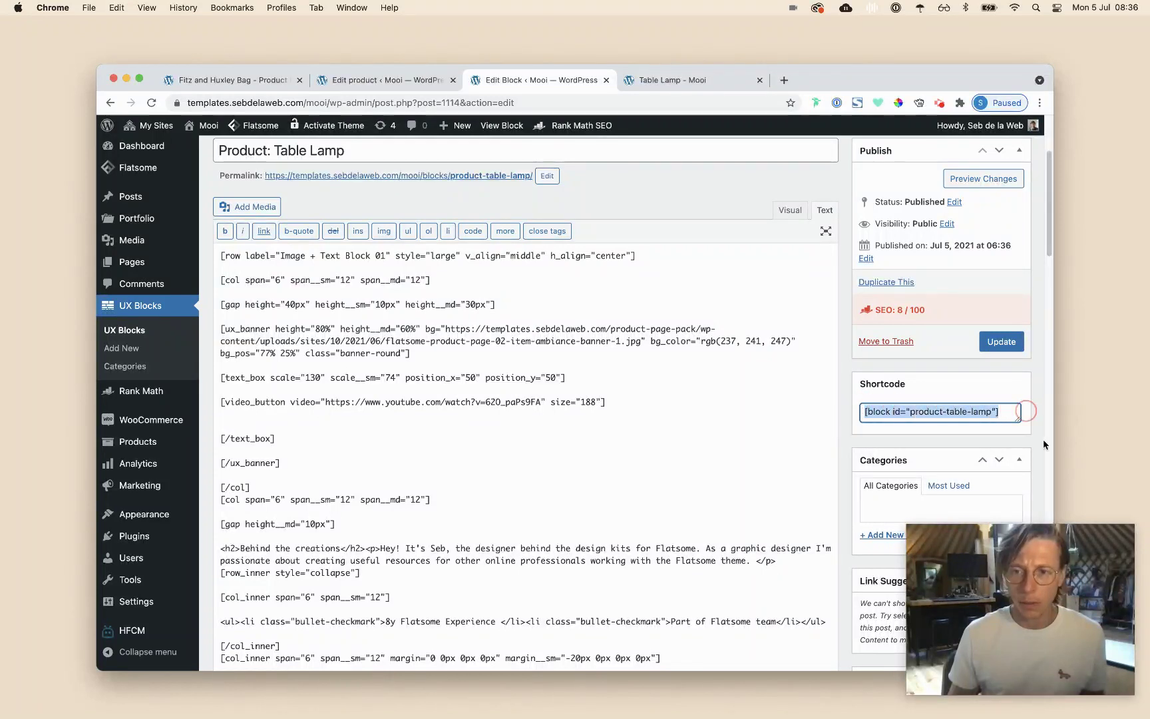
left_click(704, 86)
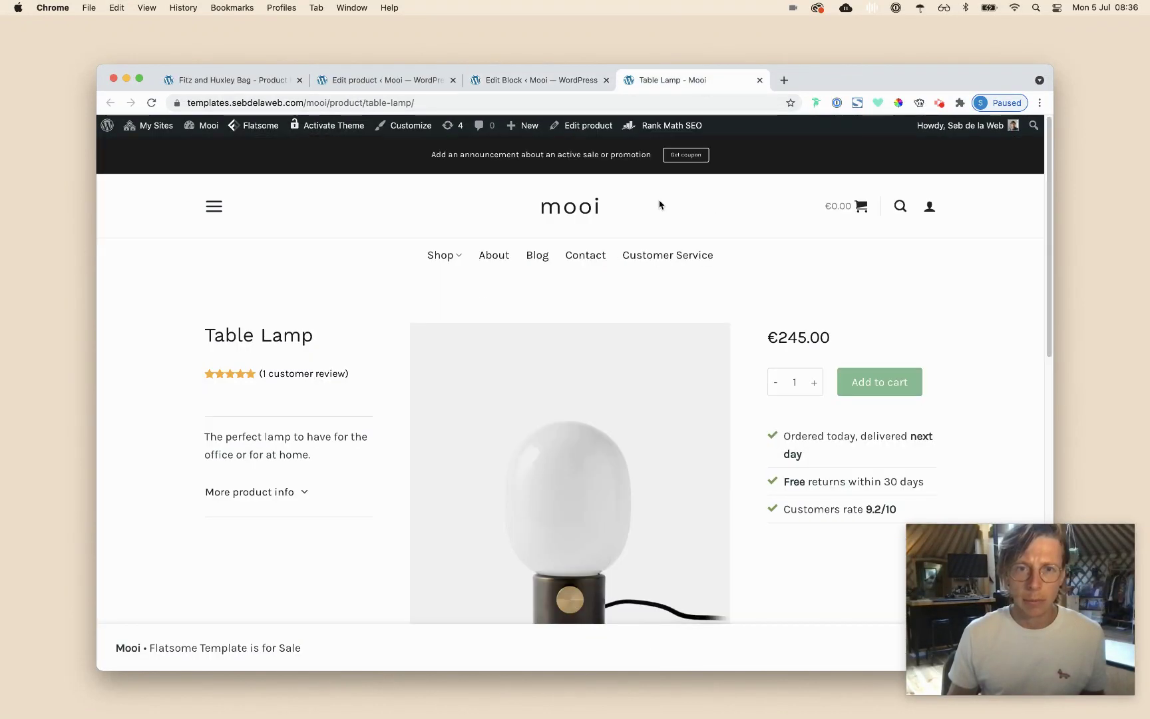
Paste [block id="product-table-lamp"] into the Table Lamp's Product layout Bottom Content field
left_click(579, 125)
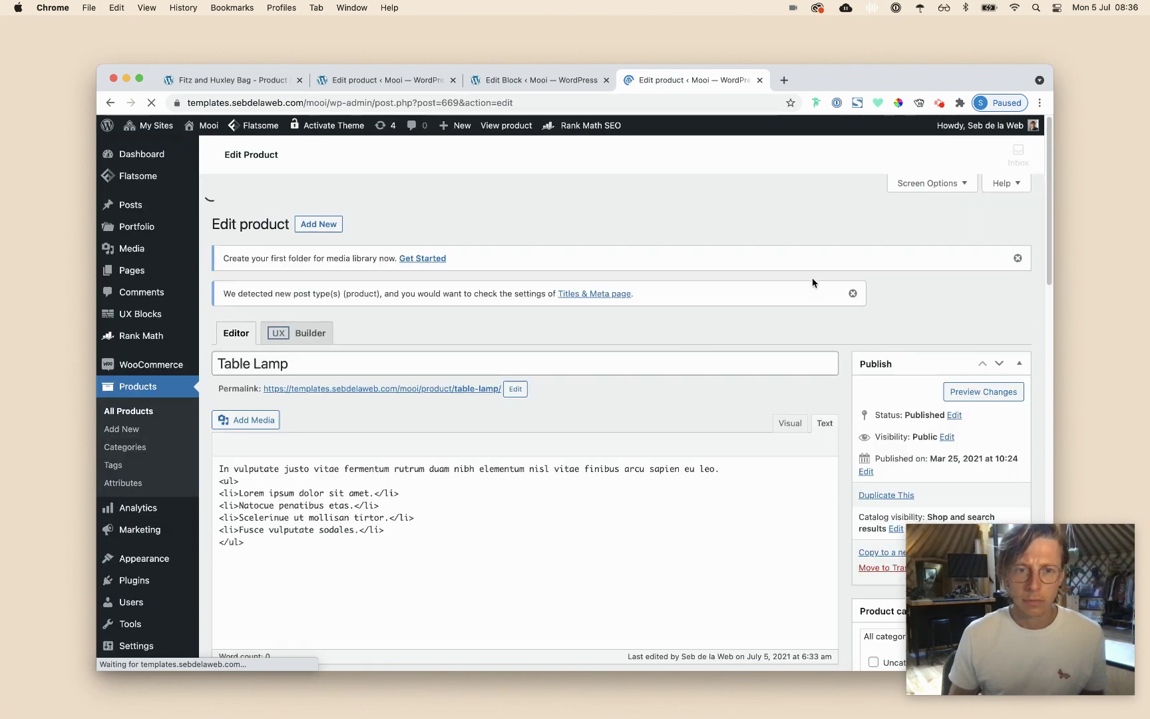
scroll(394, 343, "down", 10)
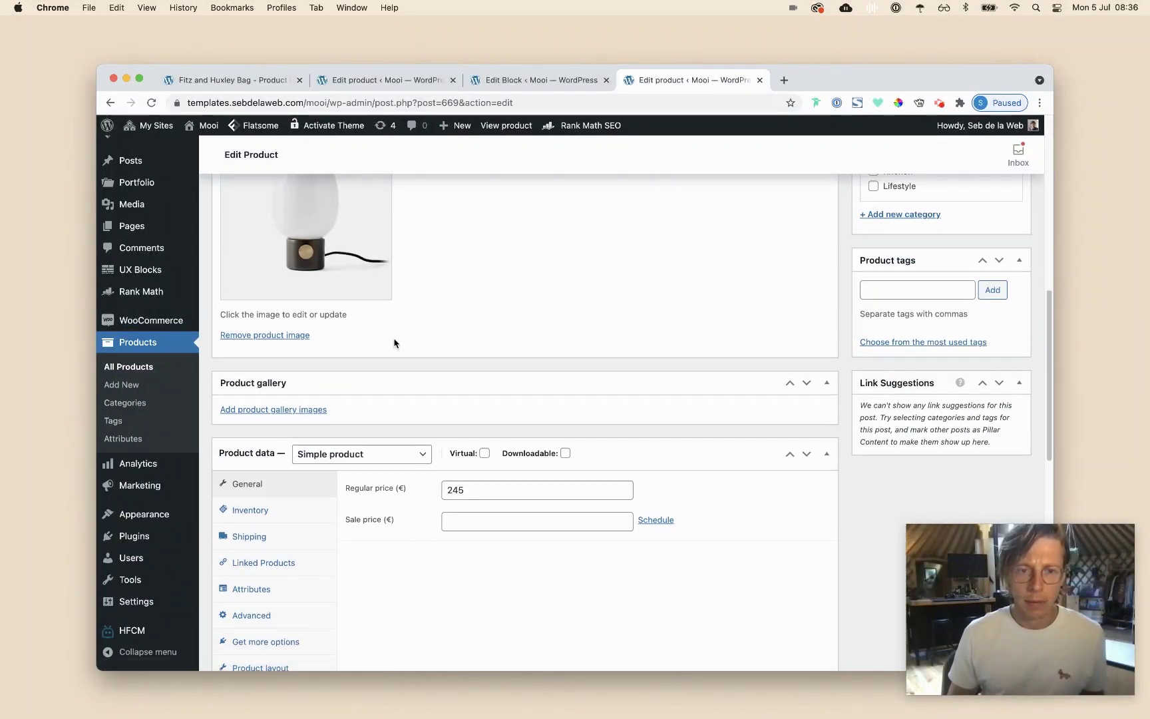
scroll(394, 343, "down", 3)
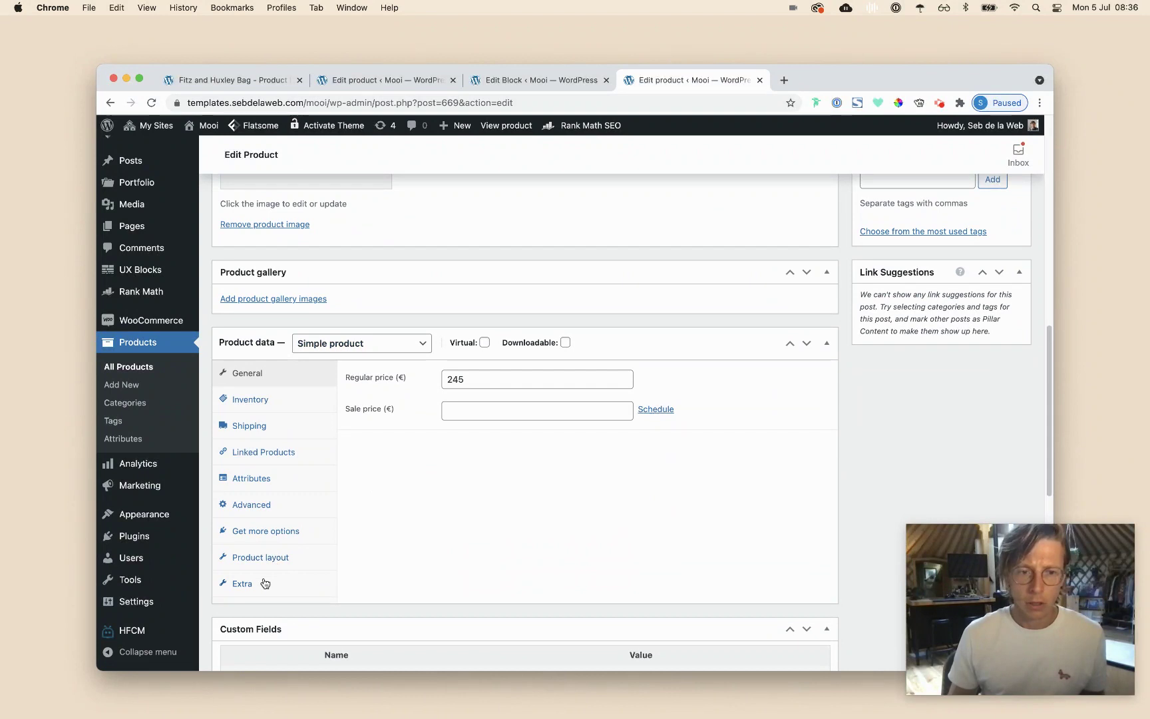
left_click(269, 559)
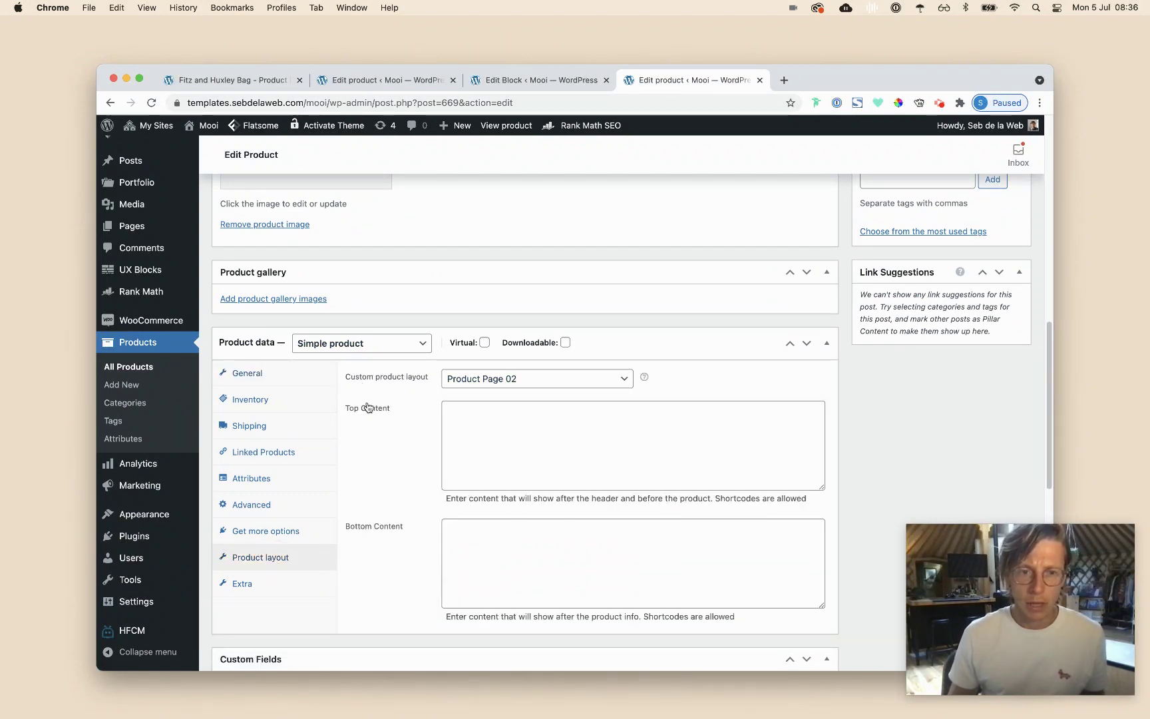
left_click(470, 546)
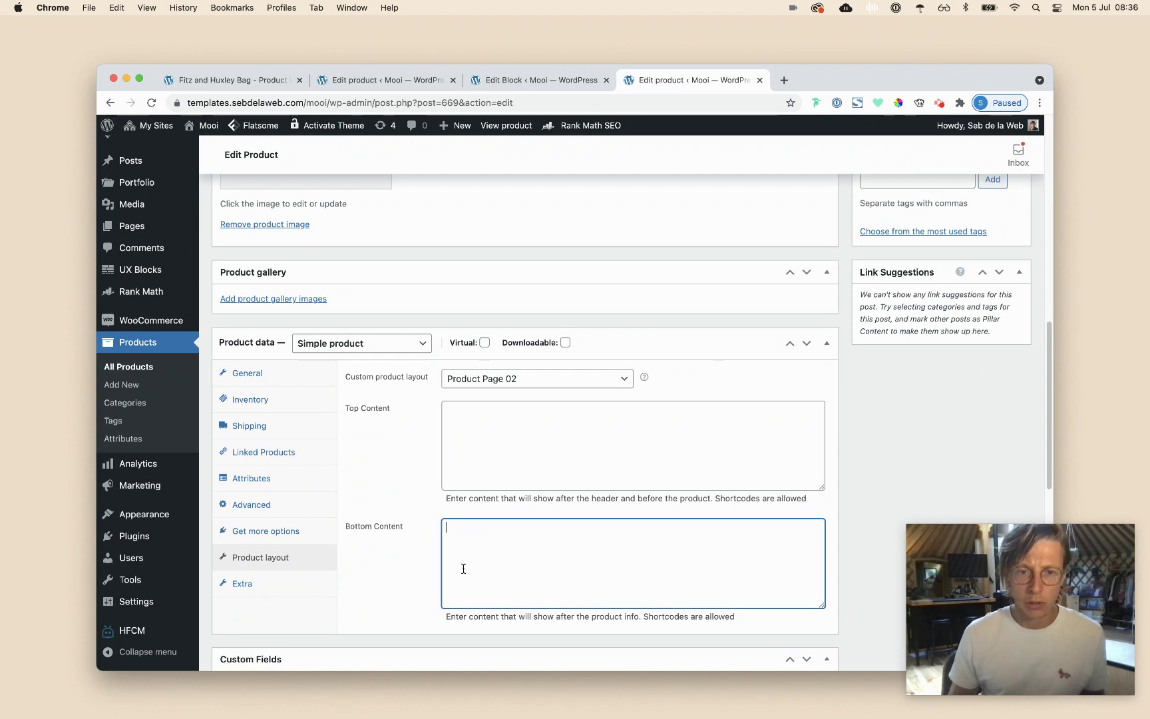
key("super+v")
Update the product and check its live page now shows Behind the creations
scroll(898, 475, "up", 10)
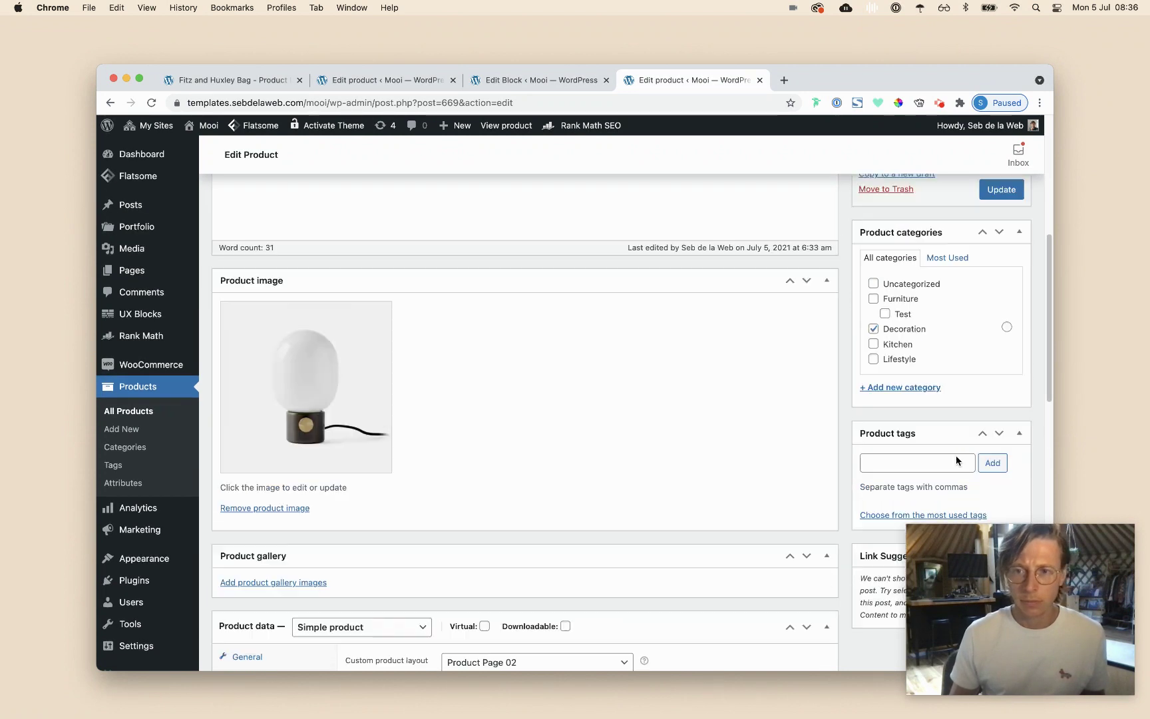
left_click(1002, 398)
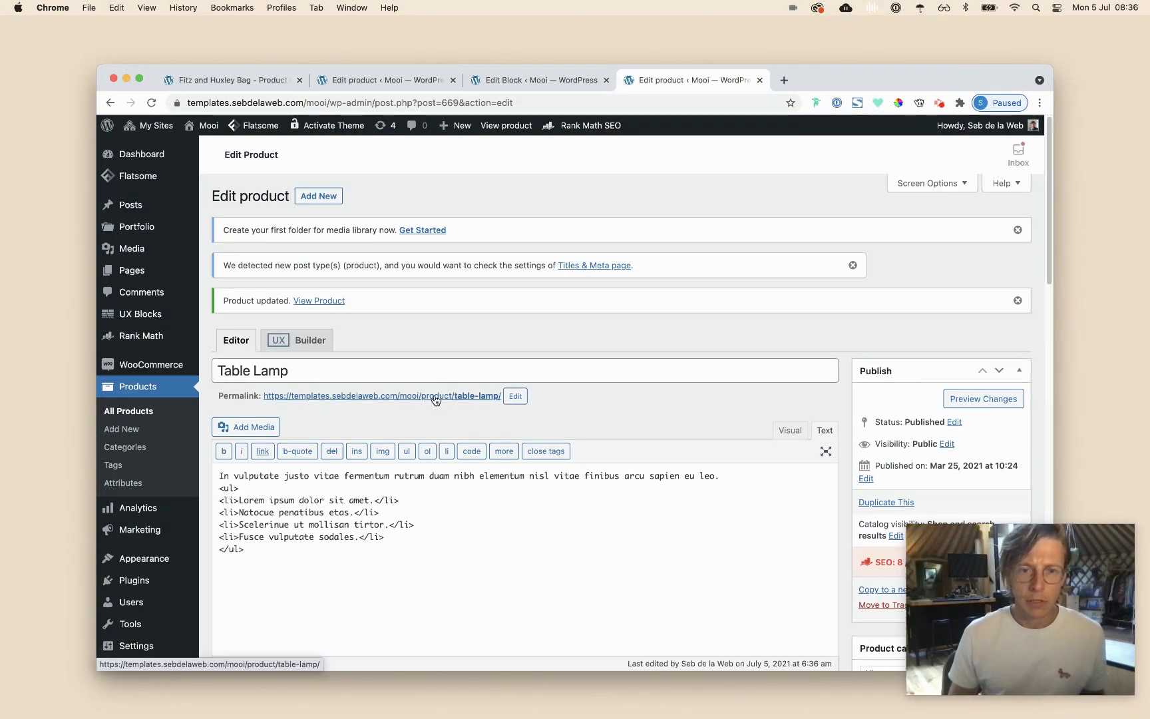
left_click(458, 397)
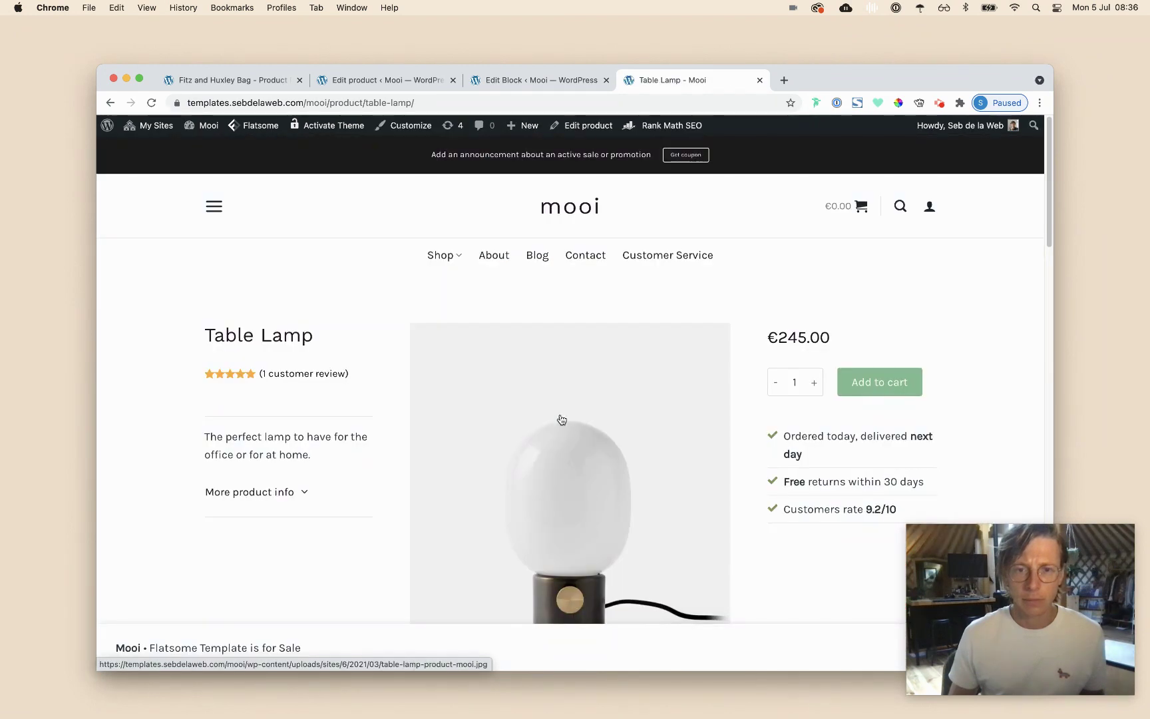
scroll(602, 433, "down", 10)
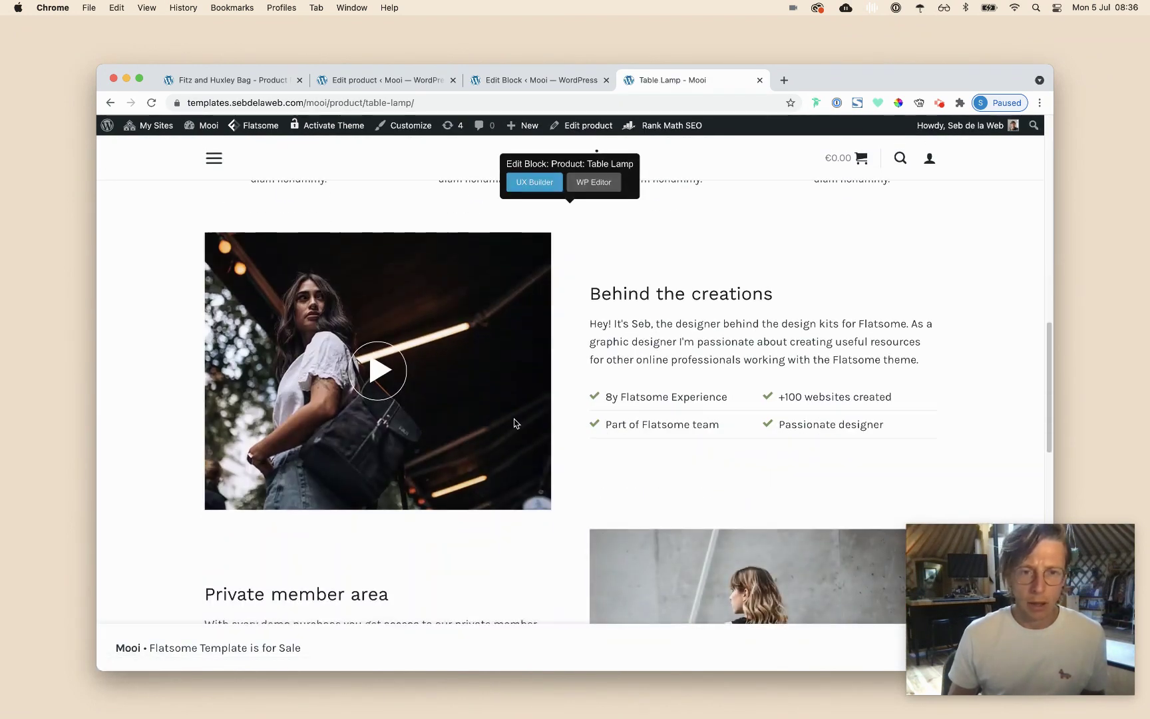
scroll(539, 452, "down", 6)
scroll(469, 472, "up", 5)
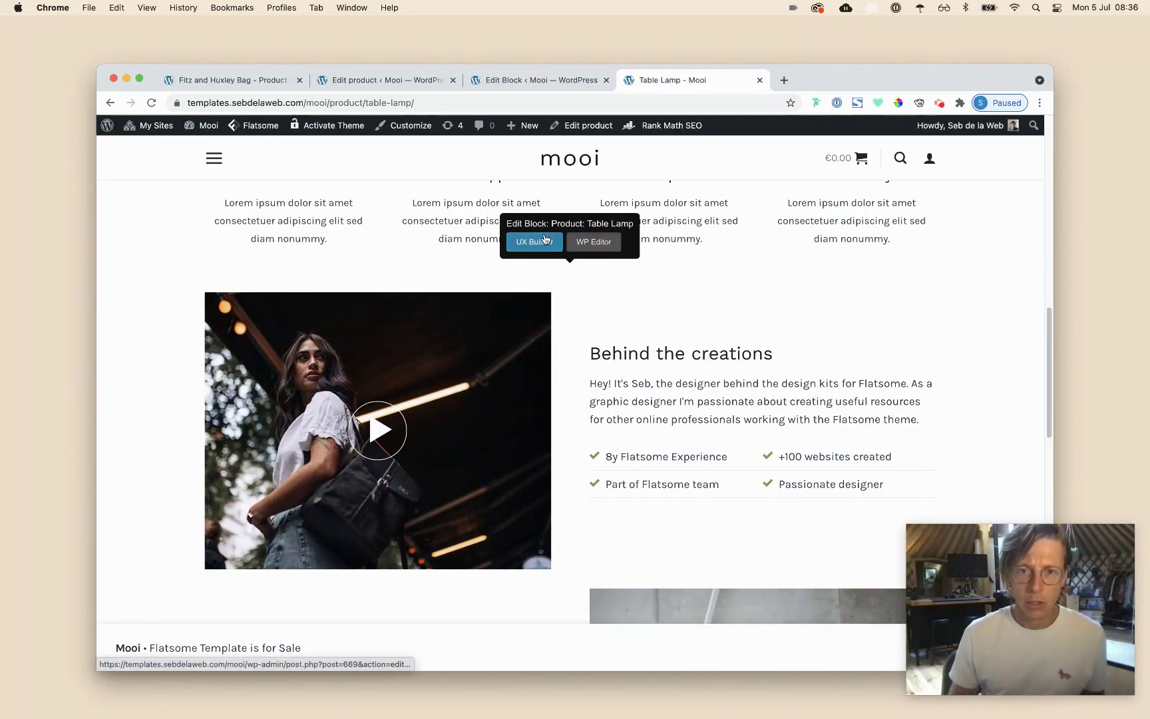
In UX Builder, set the Product: Table Lamp video banner's background to the dark living-room photo
left_click(545, 243)
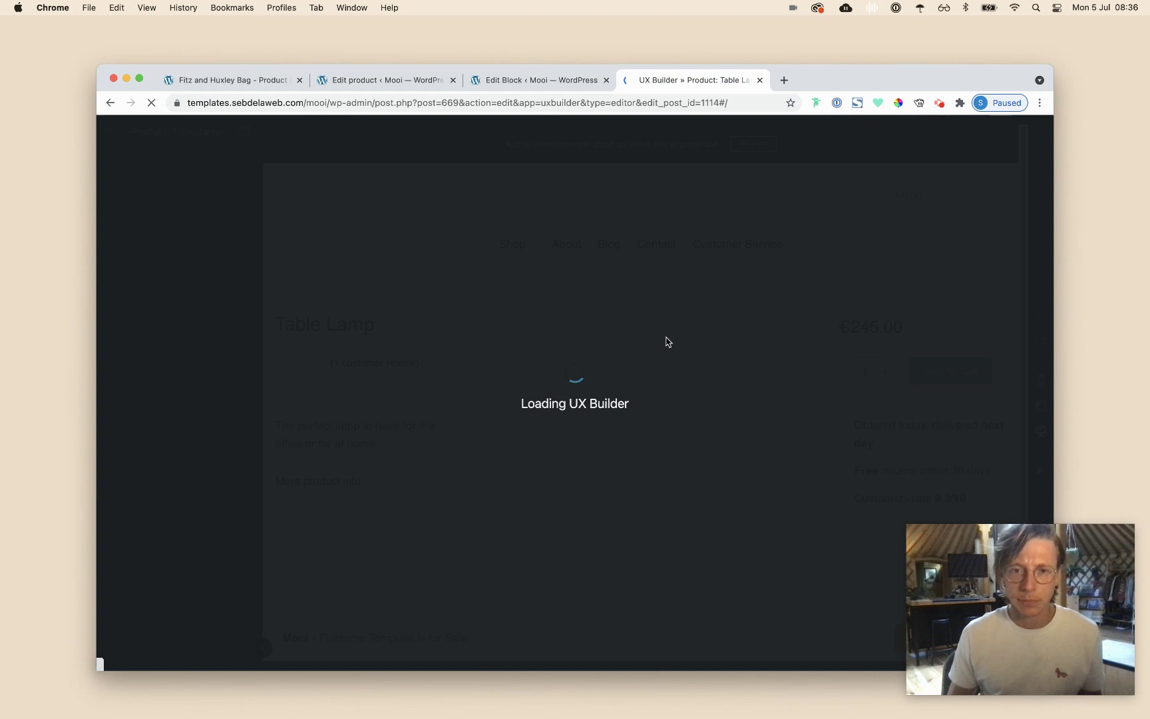
scroll(664, 360, "down", 10)
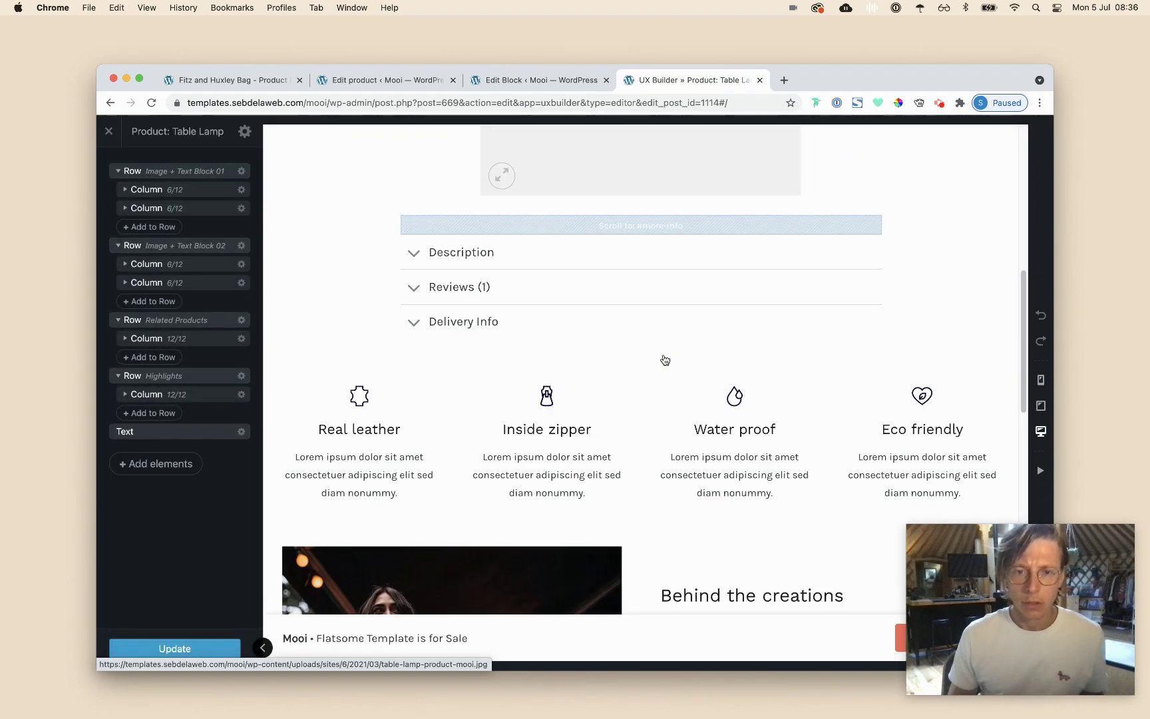
left_click(531, 359)
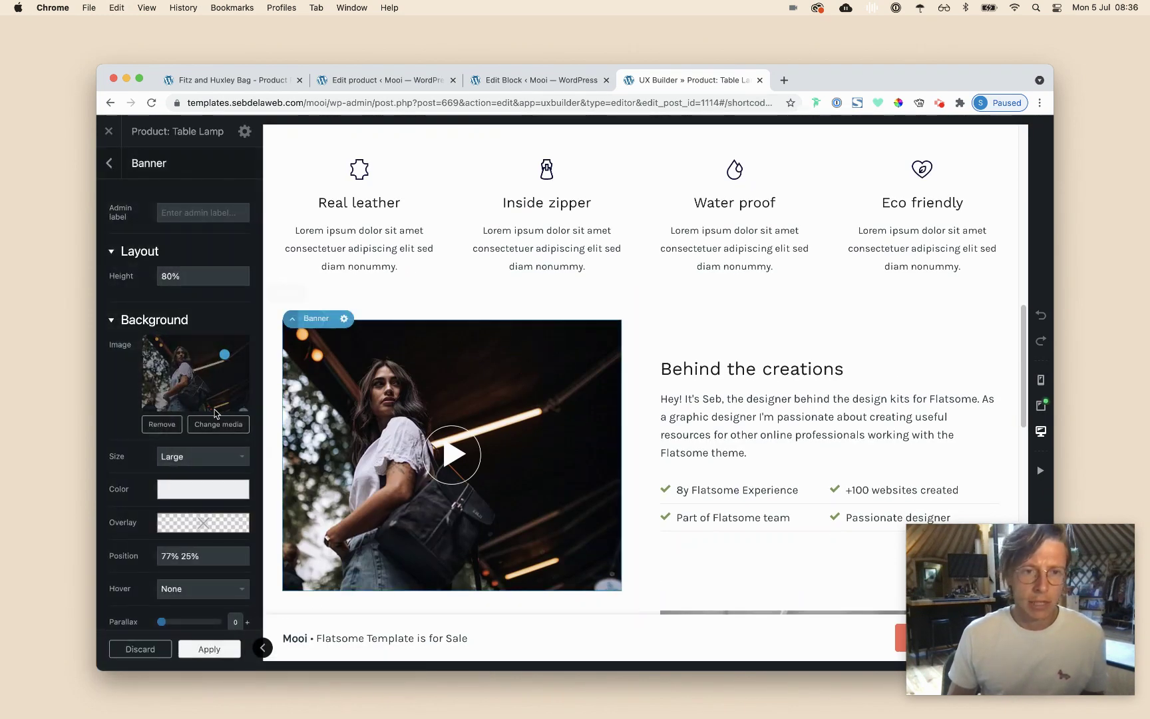
left_click(220, 422)
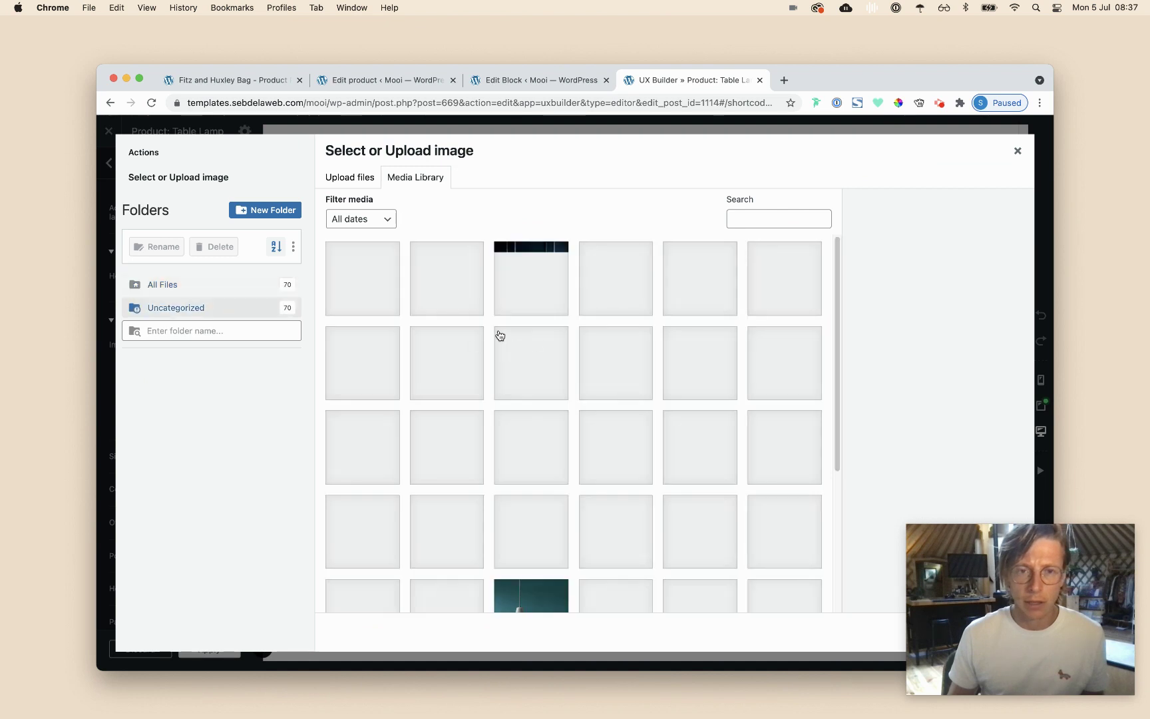
left_click(535, 310)
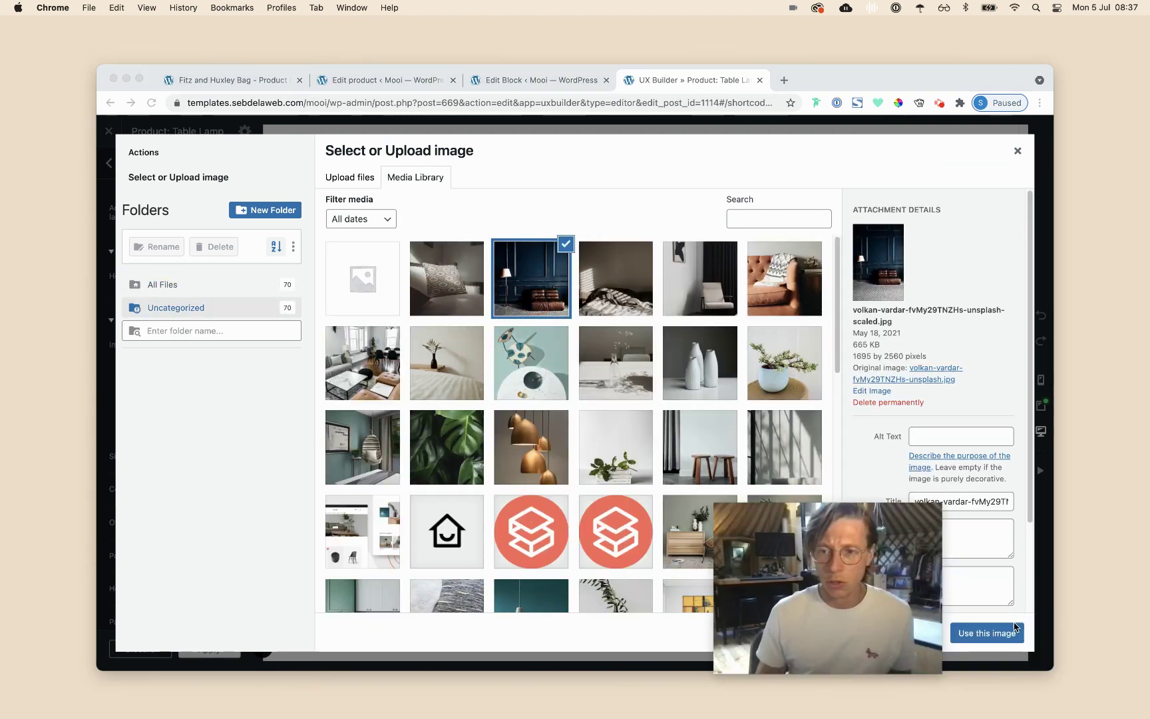
left_click(1011, 632)
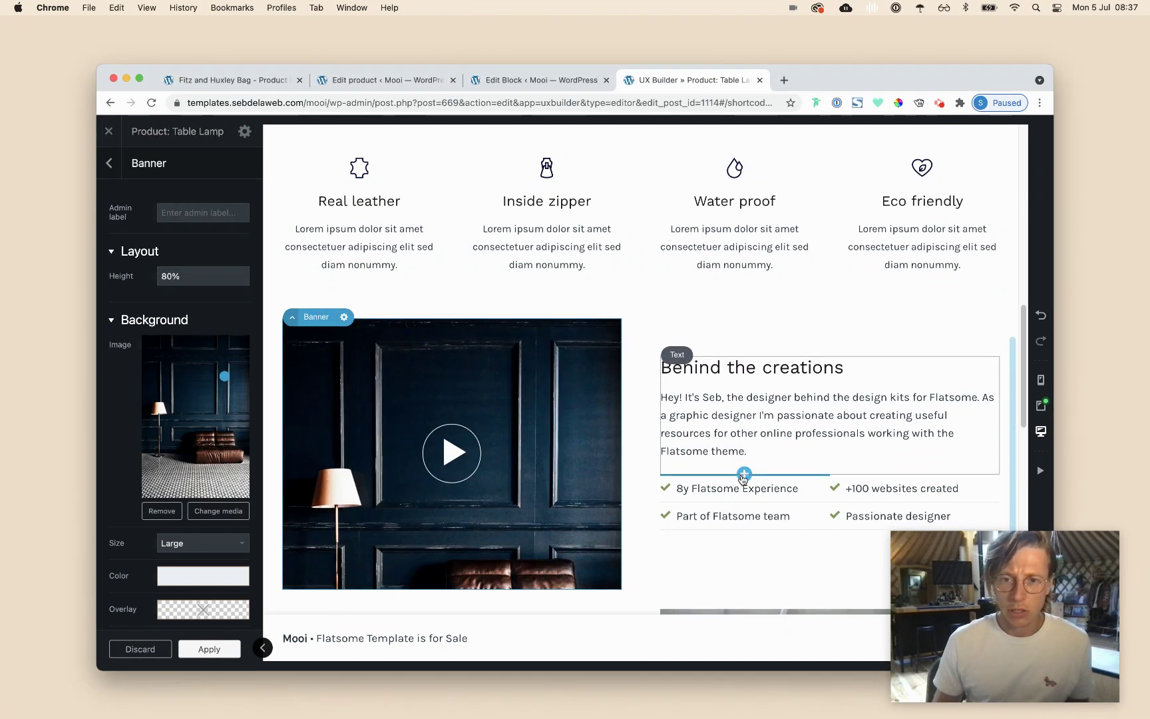
scroll(705, 464, "down", 4)
scroll(704, 463, "down", 5)
left_click(209, 648)
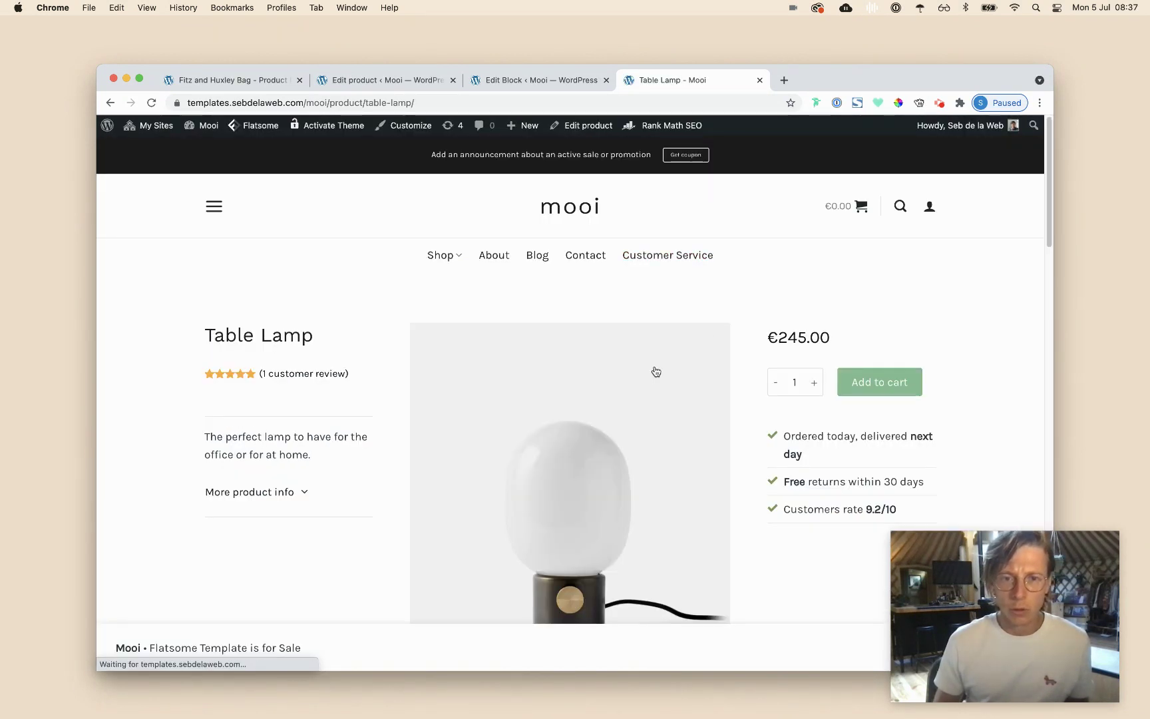
Go from the shop's product list to the Design Desk Lamp page, discounted to €220.00
scroll(643, 371, "down", 6)
scroll(641, 367, "down", 7)
scroll(641, 366, "up", 15)
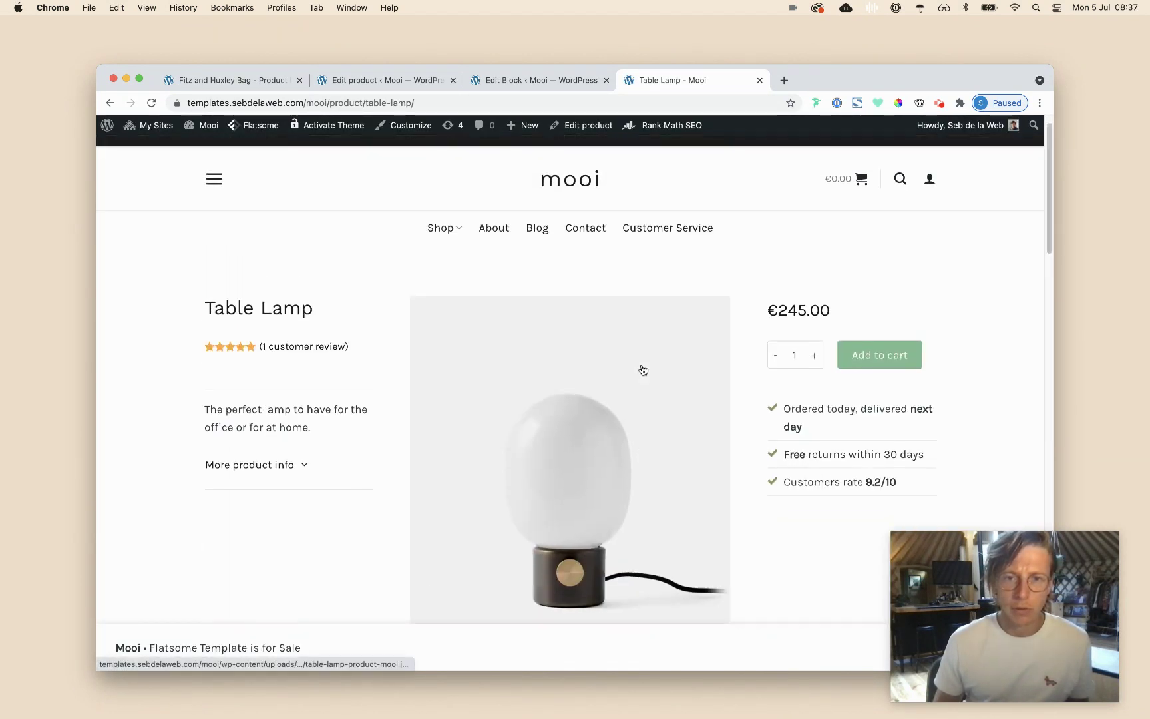
mouse_move(449, 264)
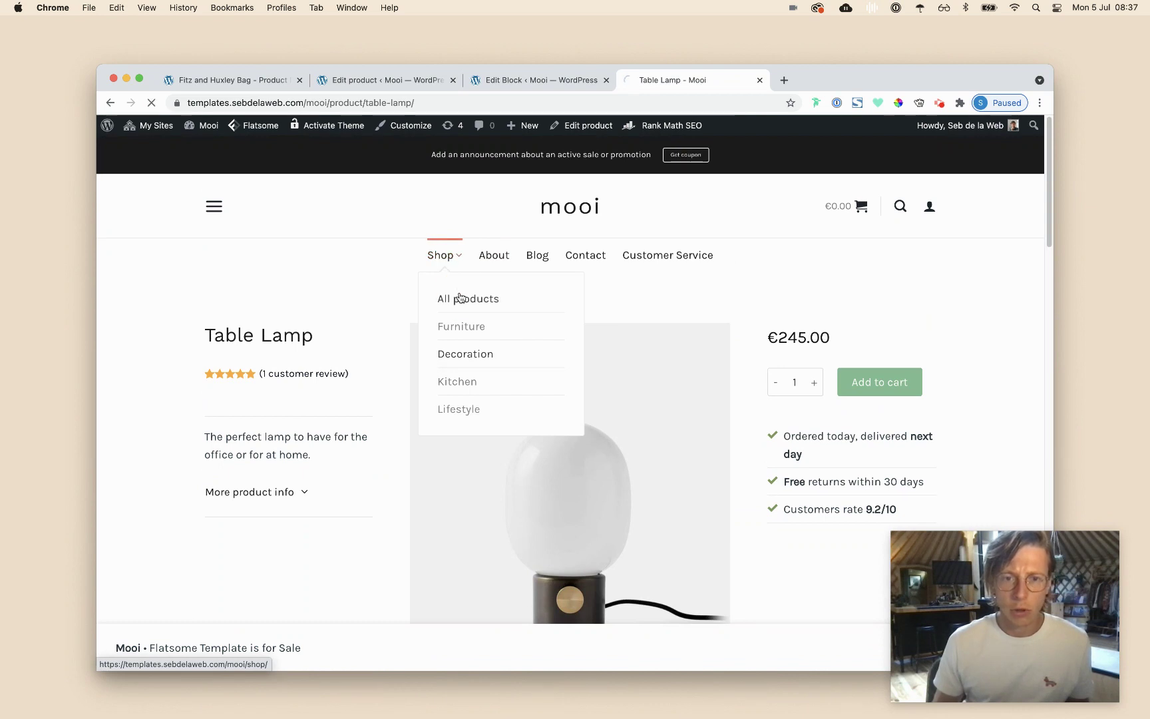
scroll(732, 336, "down", 3)
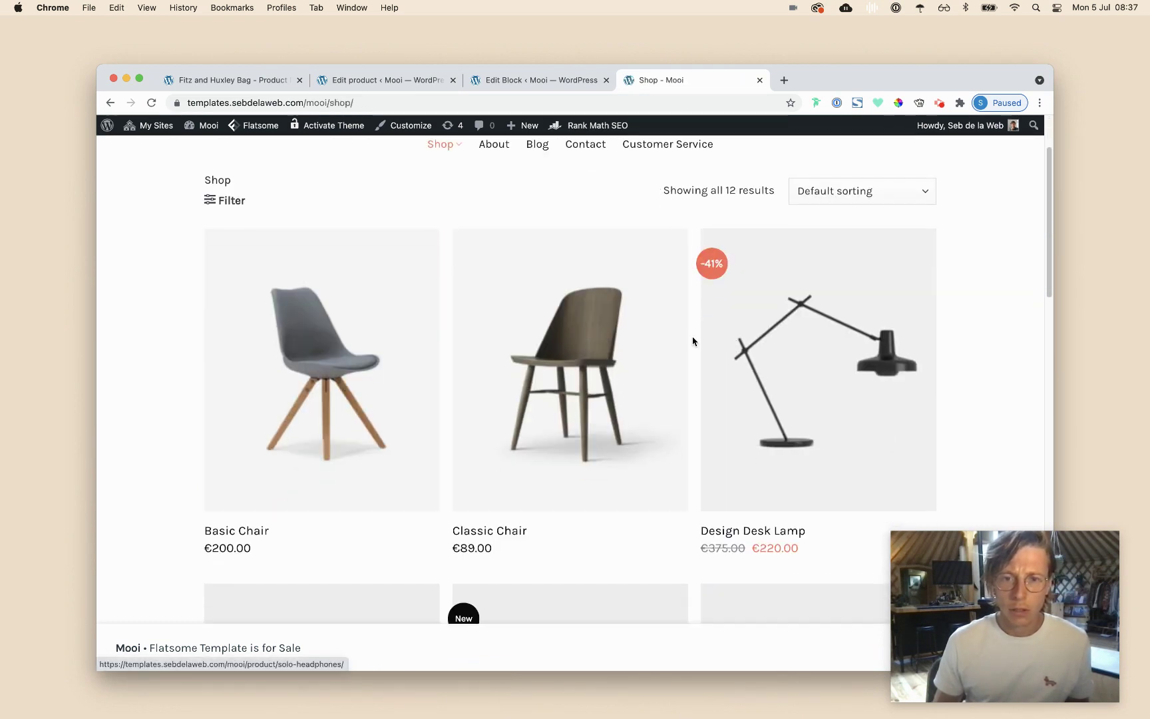
left_click(828, 365)
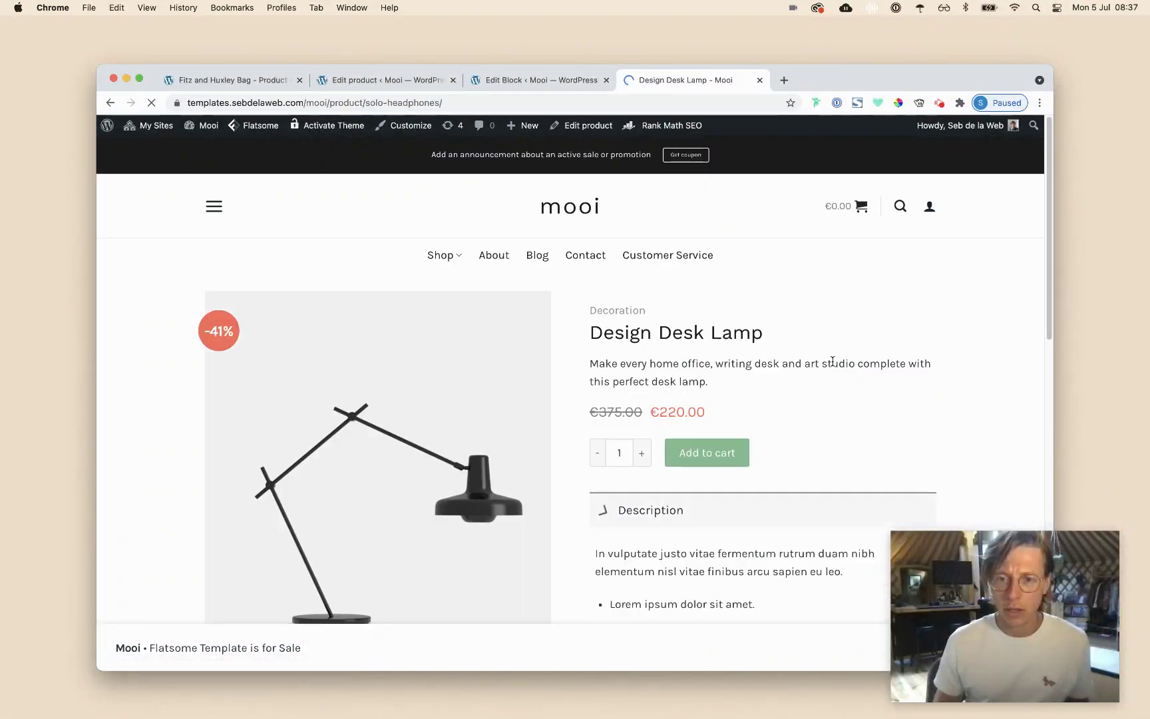
scroll(560, 455, "down", 6)
scroll(561, 456, "down", 3)
scroll(561, 455, "up", 10)
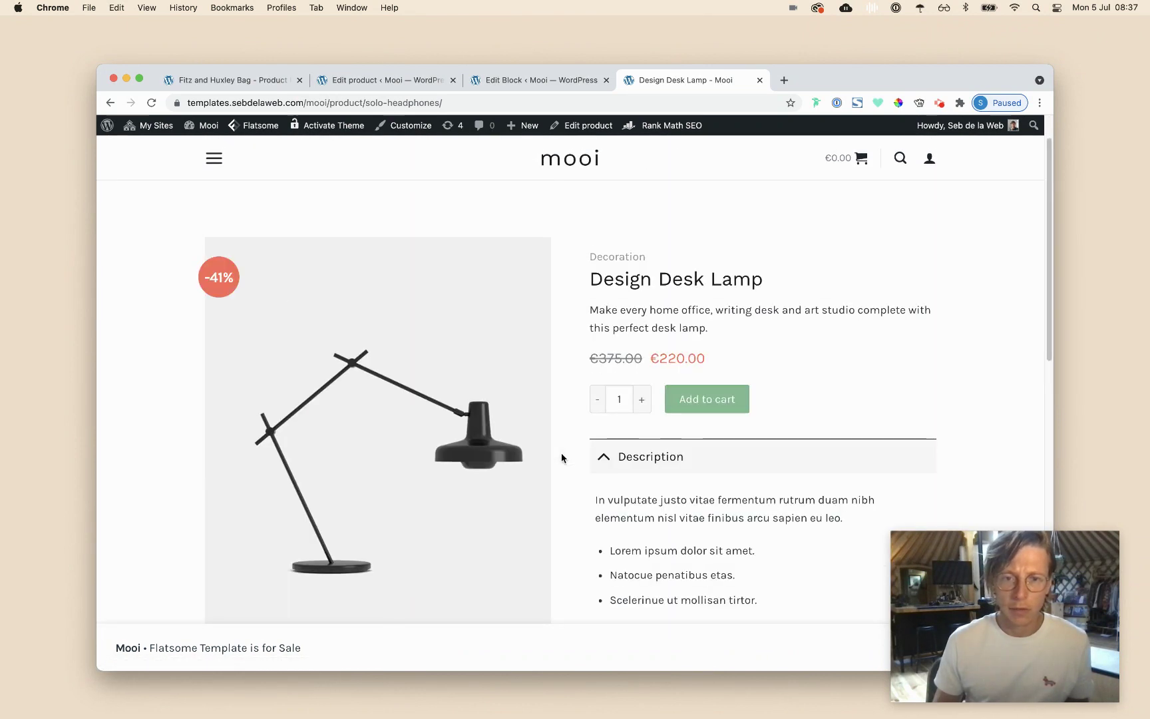
mouse_move(590, 133)
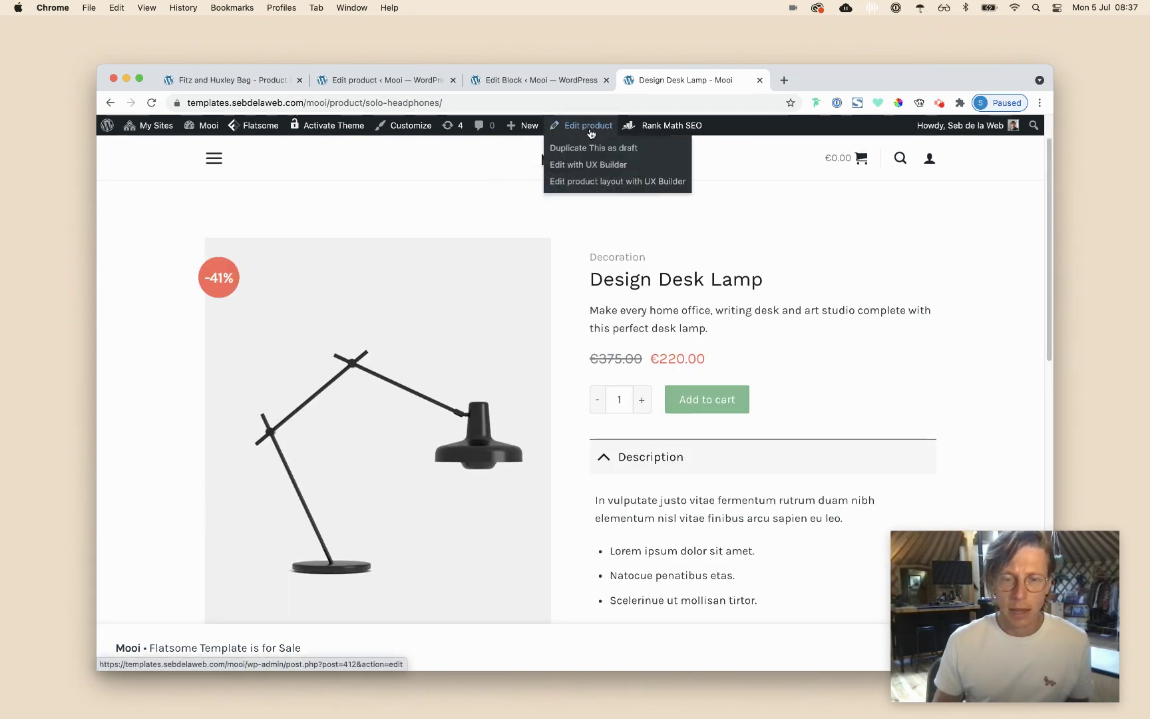
mouse_move(269, 127)
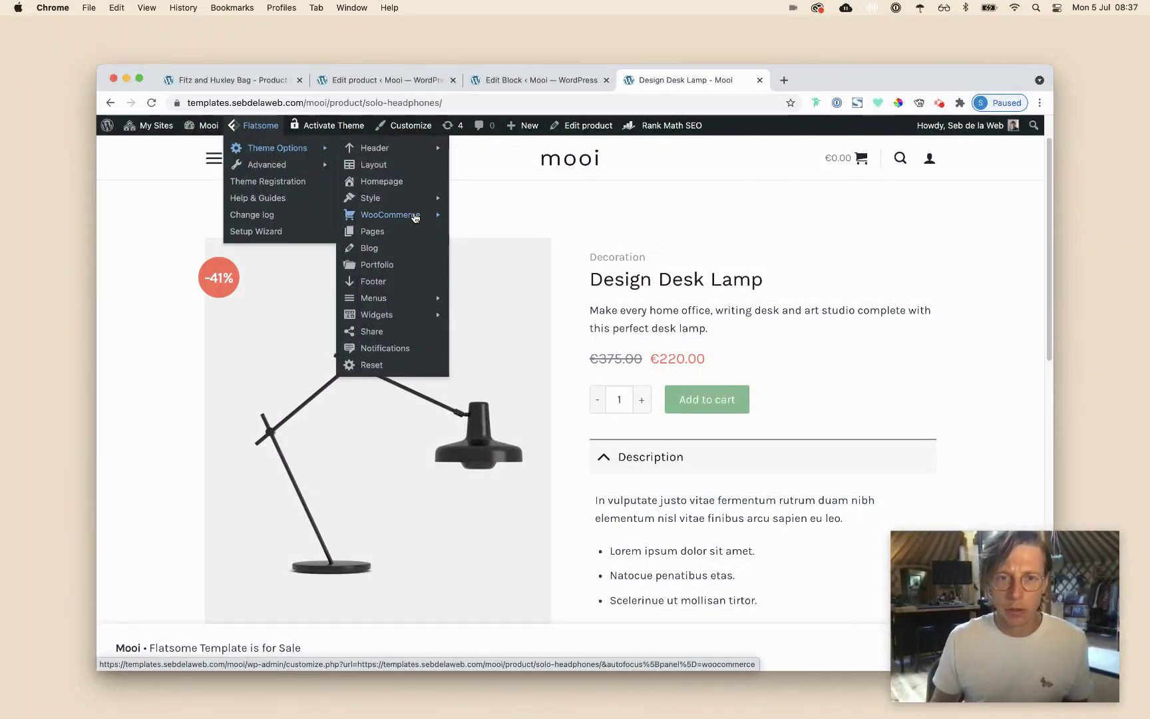
Publish Product Page 02 as the Customizer's custom product layout, then close the Customizer
mouse_move(430, 219)
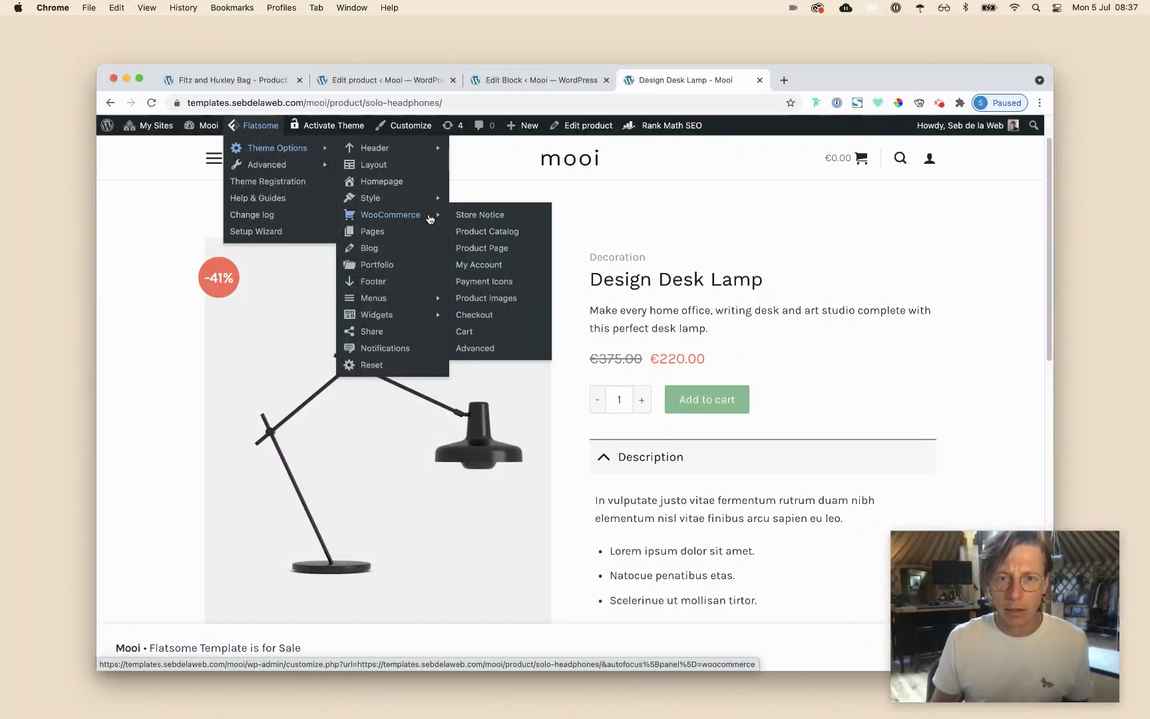
left_click(493, 254)
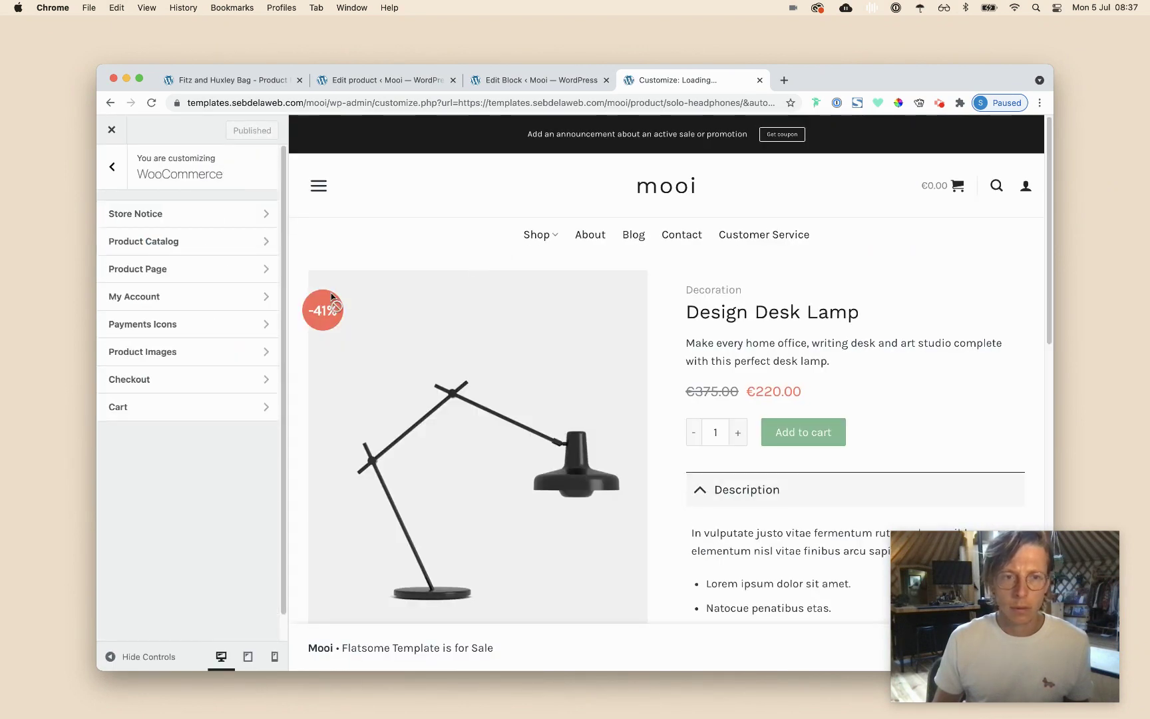
scroll(144, 589, "down", 3)
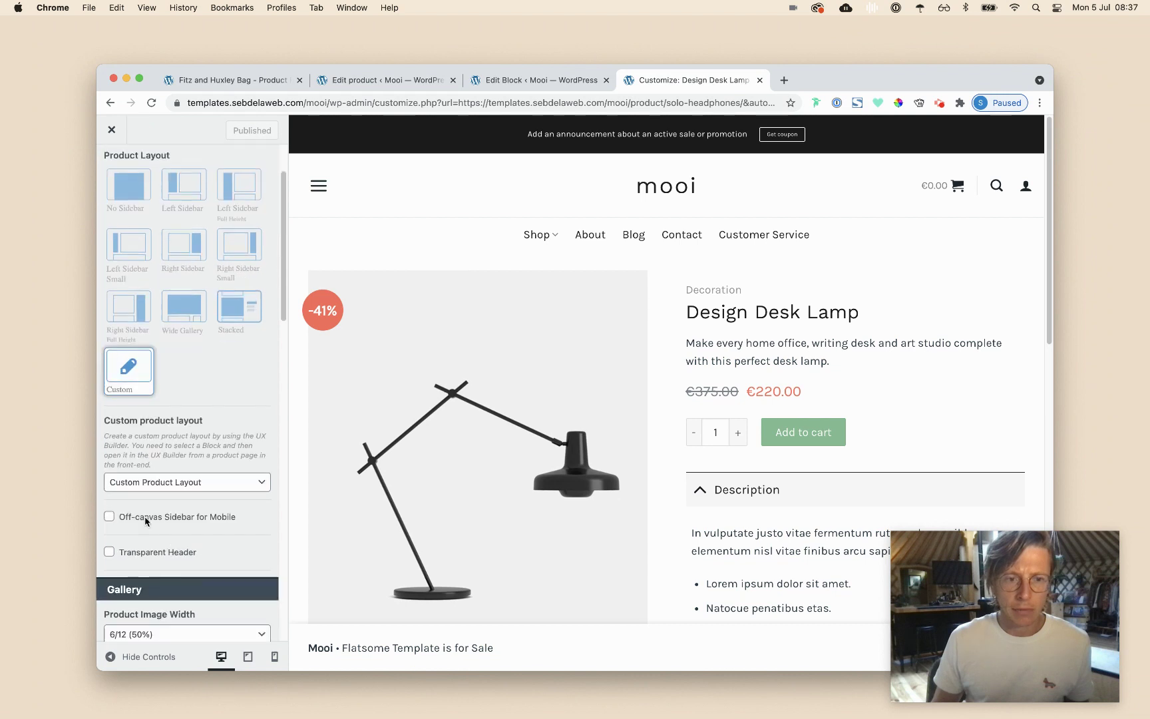
left_click(172, 489)
scroll(193, 579, "down", 5)
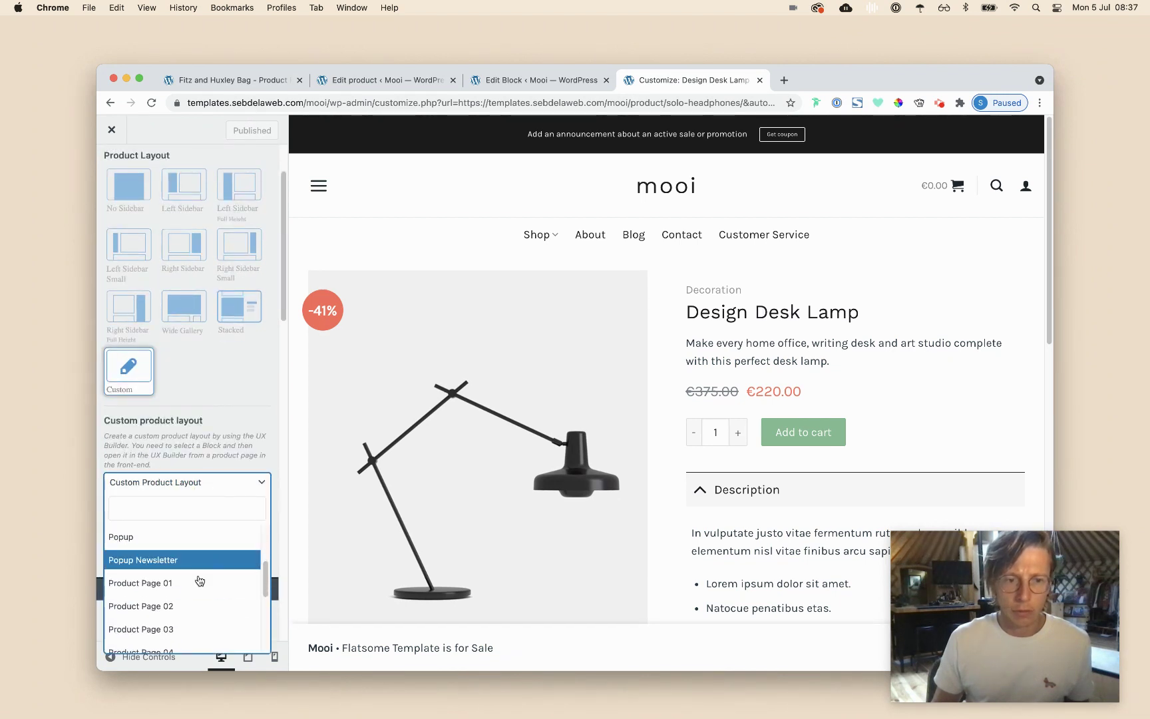
left_click(184, 606)
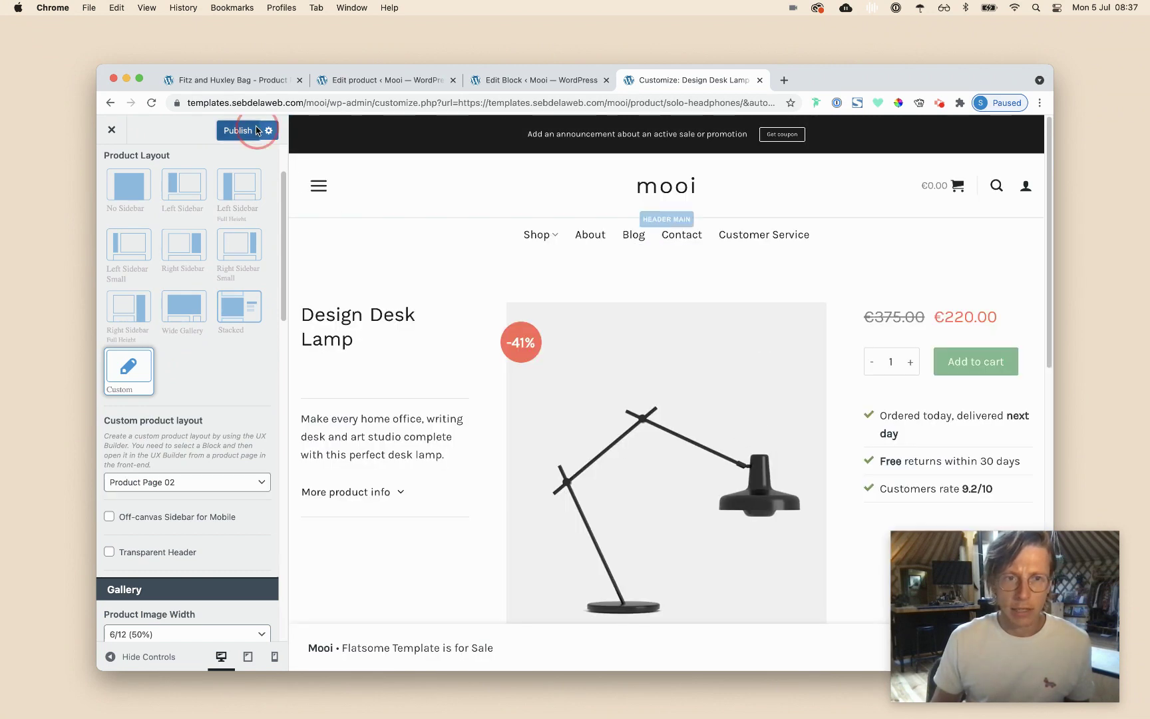
left_click(248, 131)
left_click(112, 130)
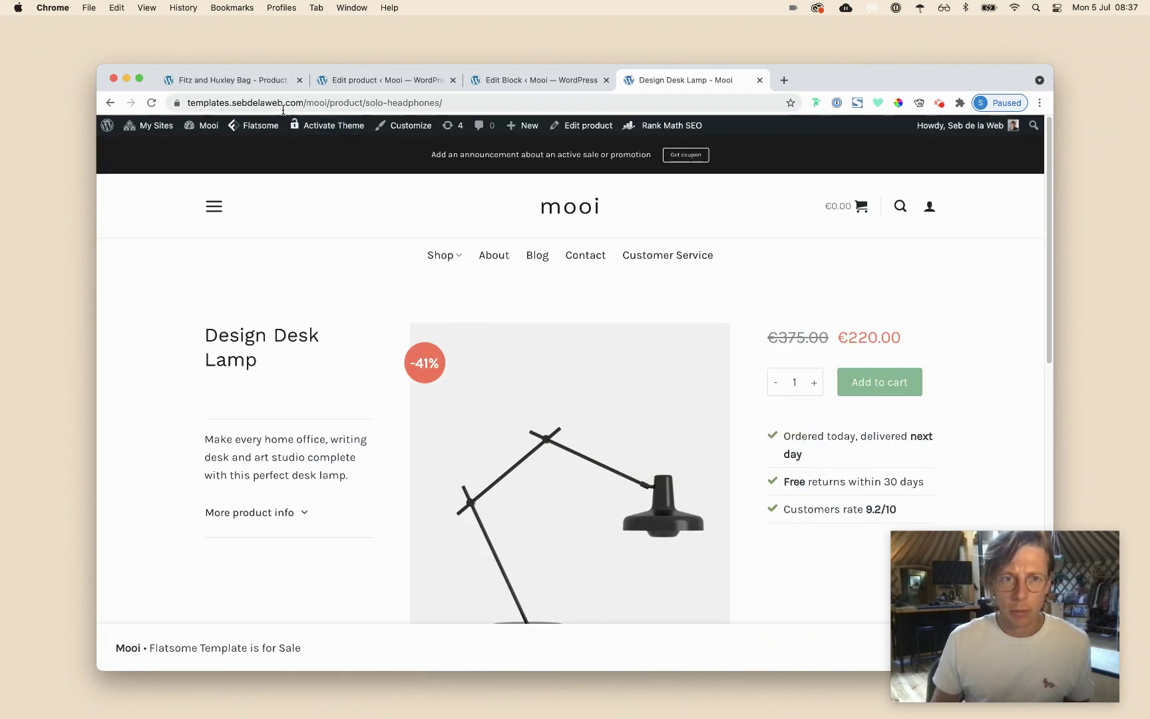
Open the Design Desk Lamp's edit screen and its Product layout tab, placing the caret in Bottom Content
scroll(560, 341, "down", 5)
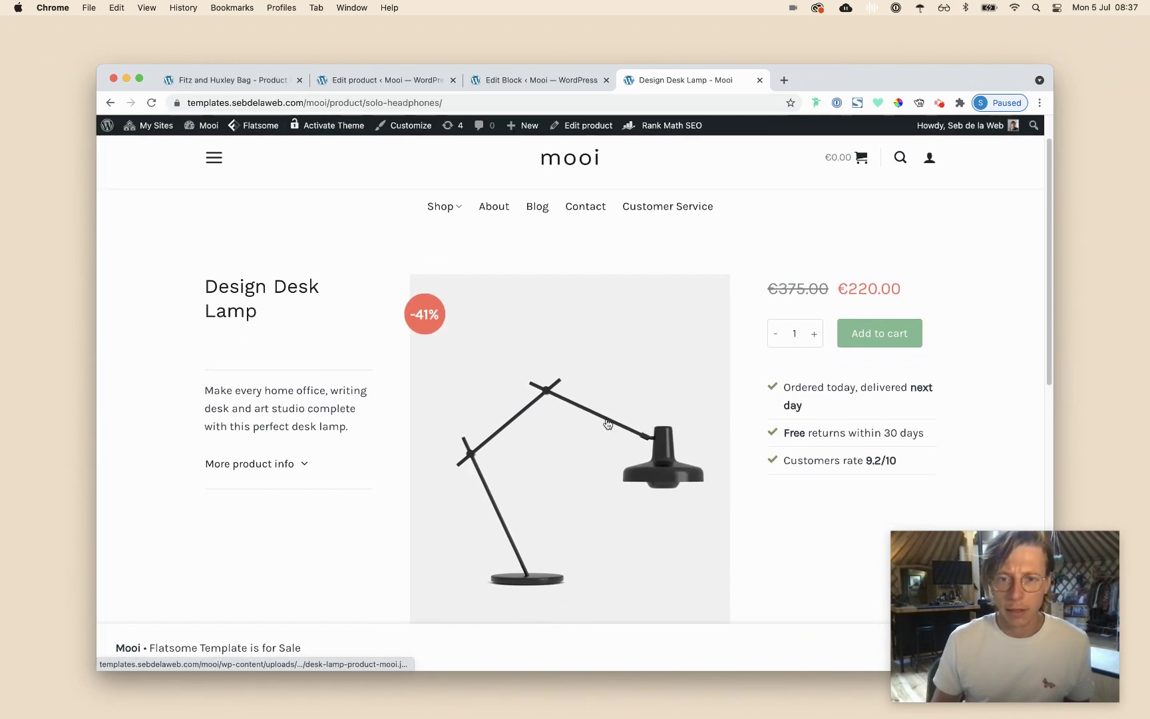
scroll(607, 424, "down", 5)
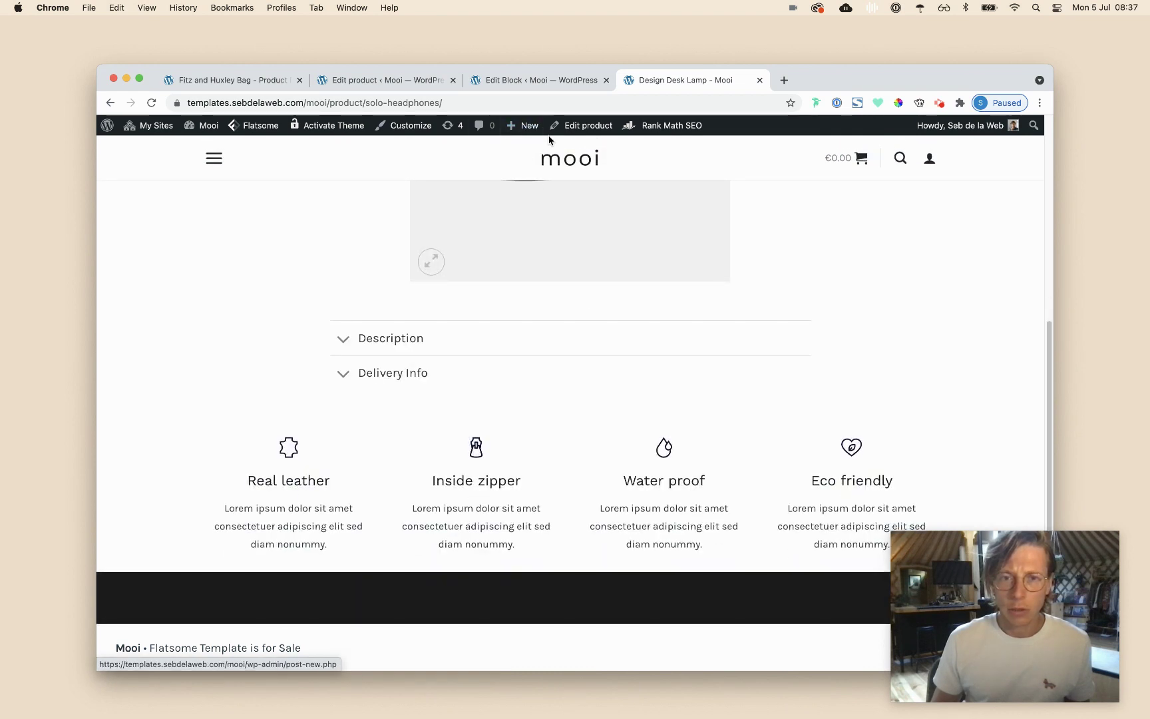
left_click(580, 125)
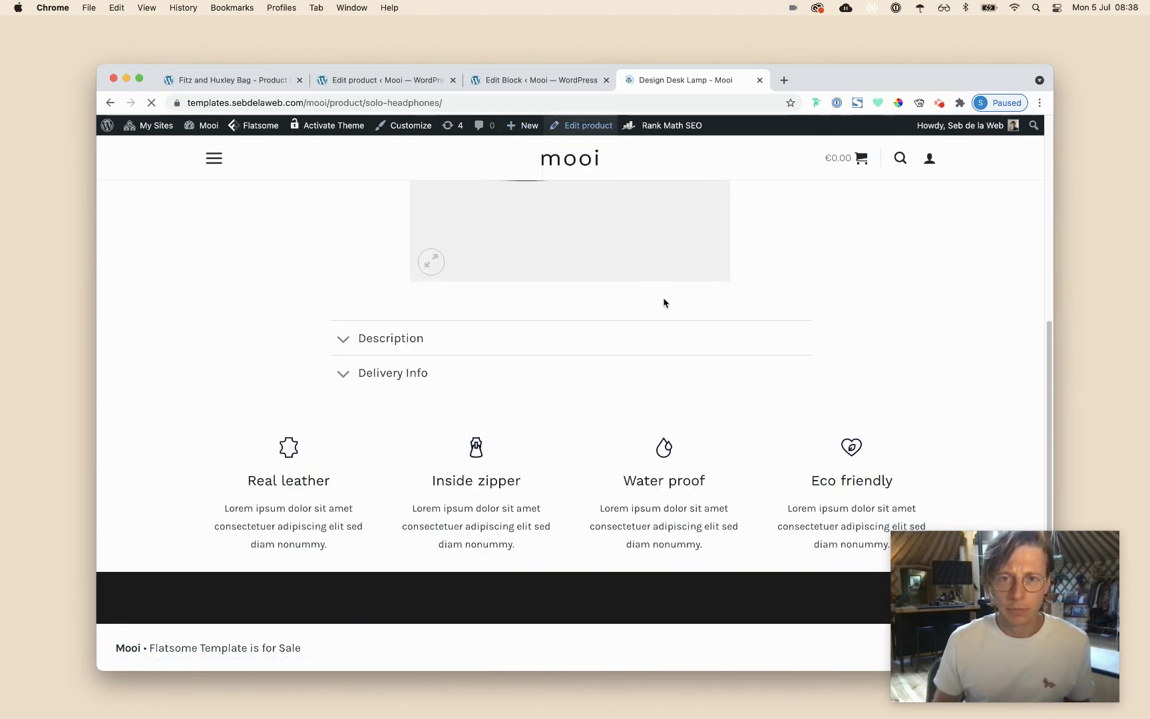
scroll(579, 312, "down", 5)
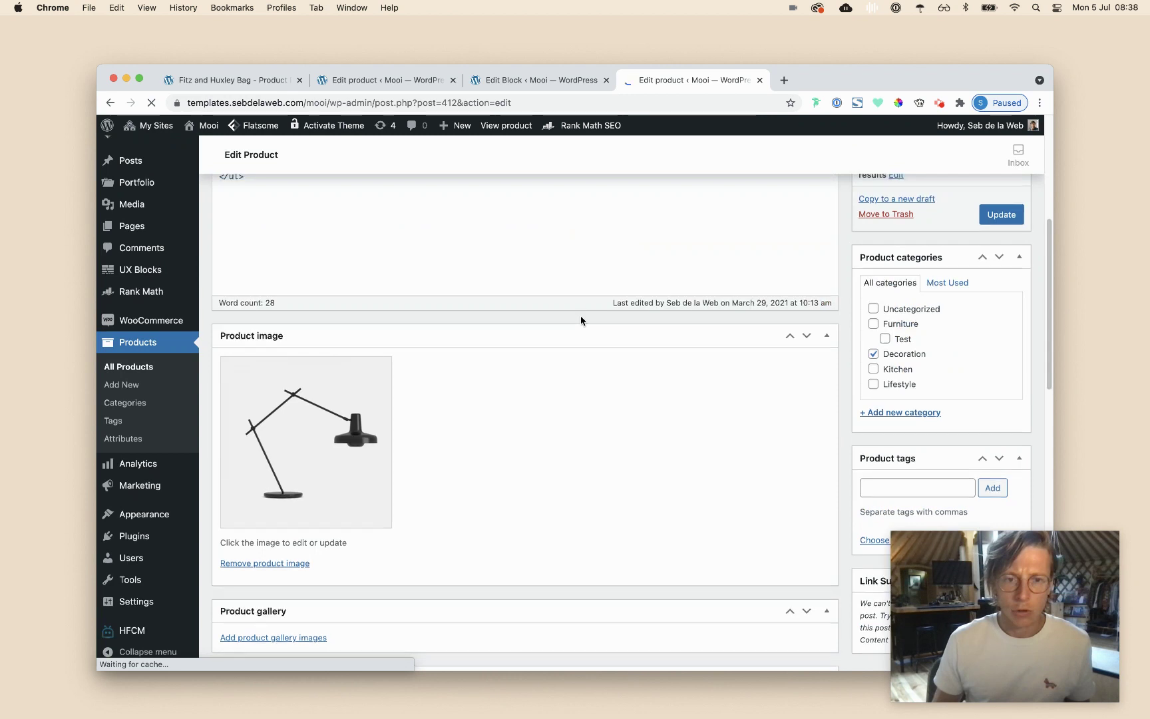
scroll(580, 320, "down", 10)
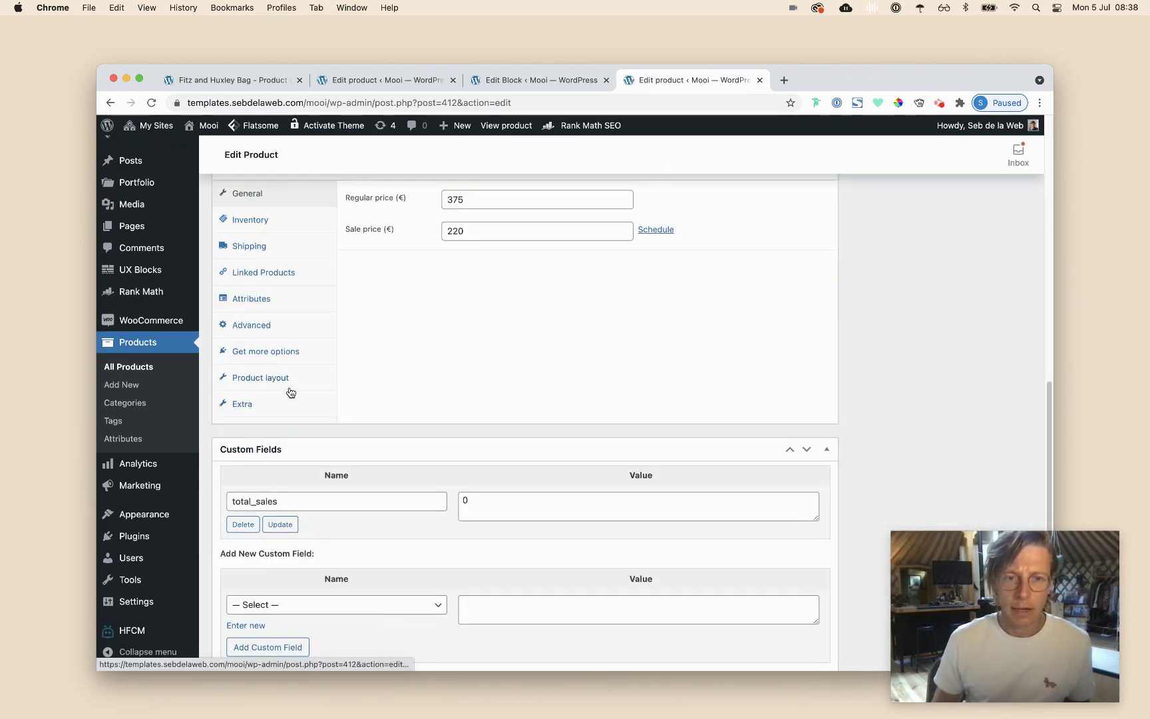
left_click(290, 391)
scroll(485, 342, "up", 3)
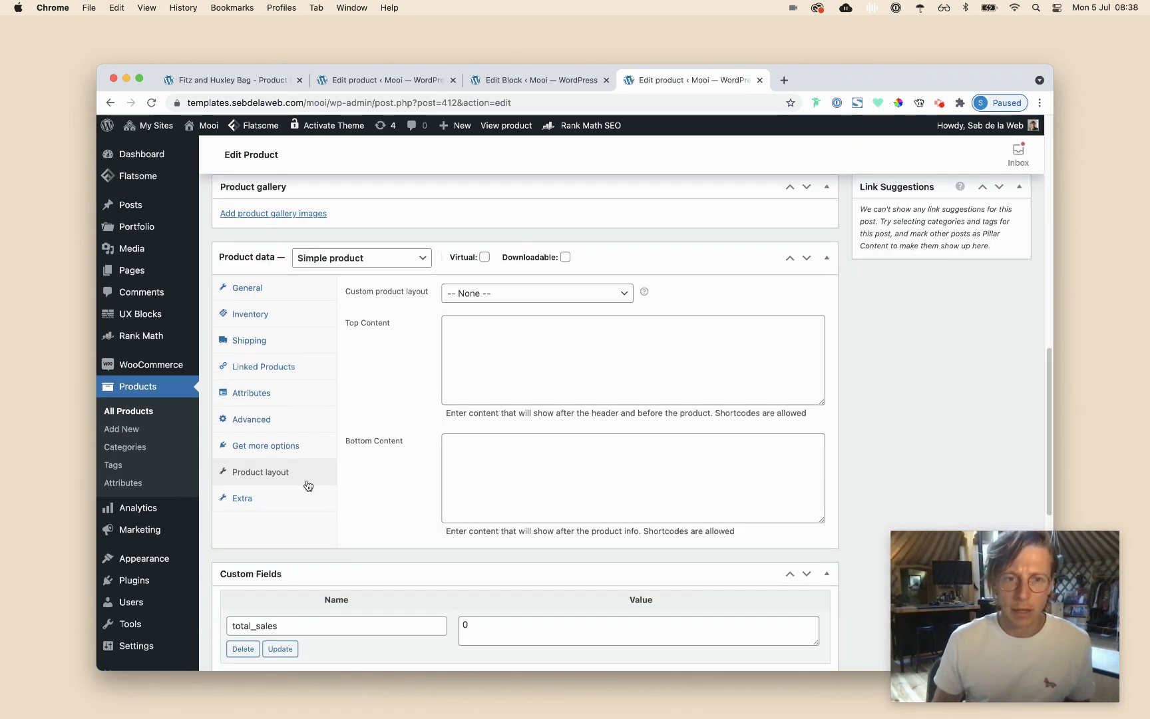
left_click(469, 449)
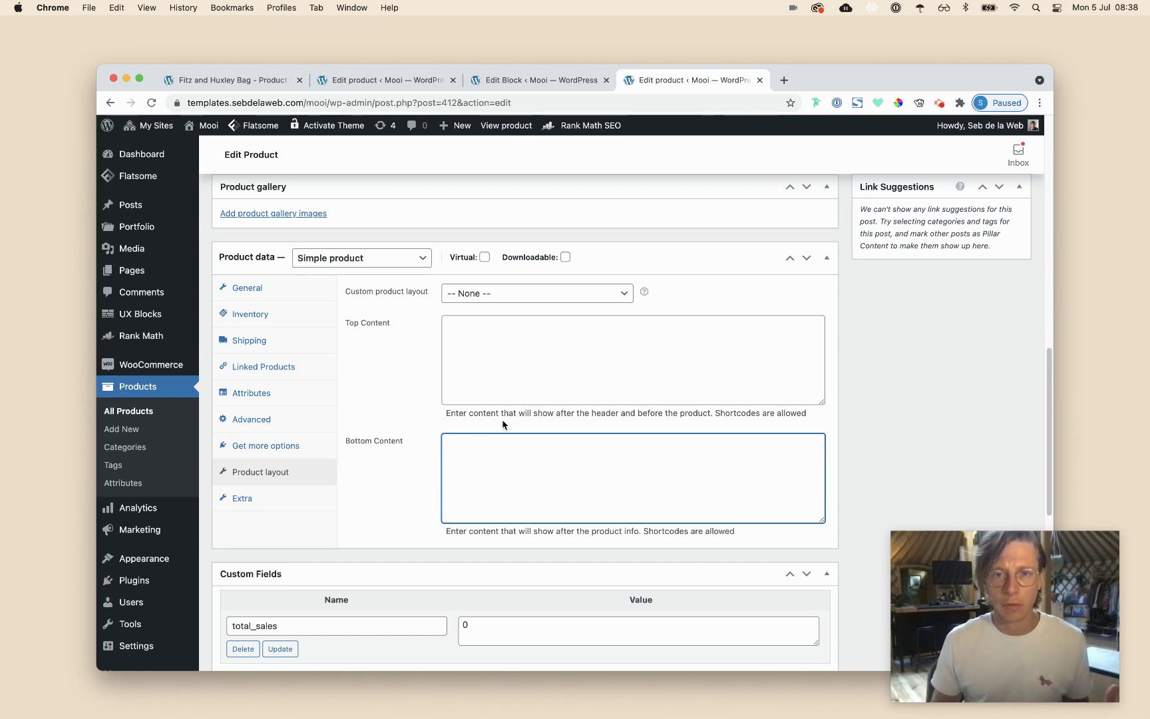
Head through the admin menu toward the UX Blocks list, detouring via Plugins
left_click(413, 83)
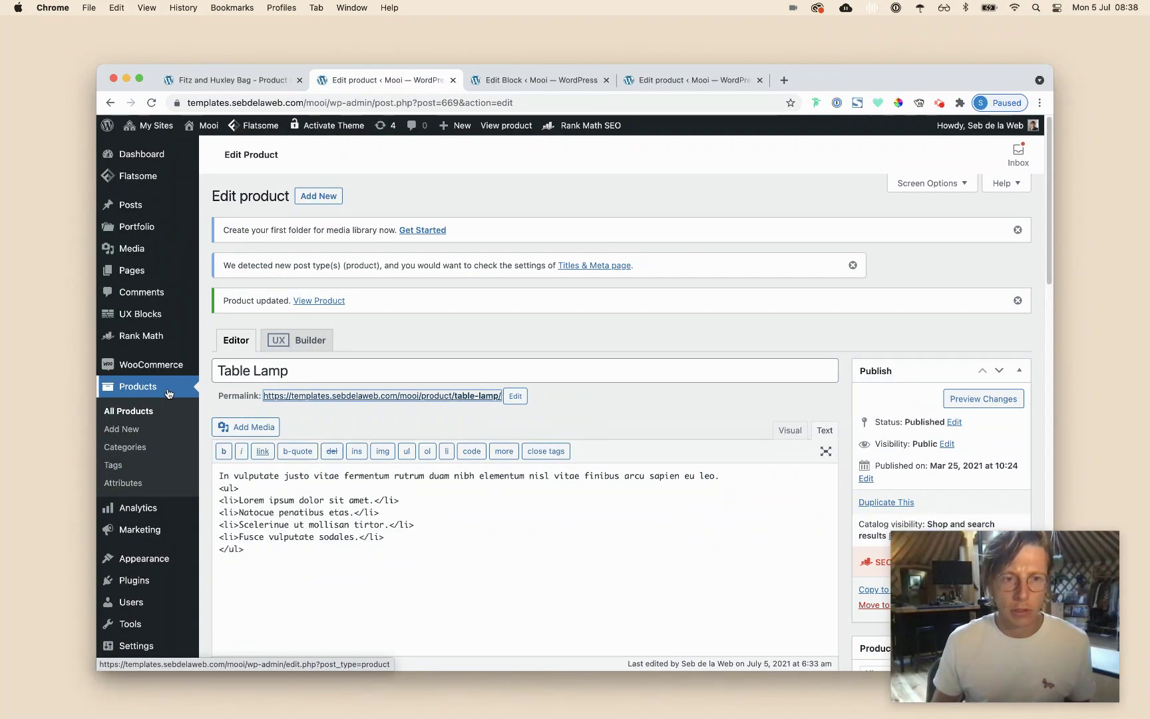
left_click(159, 314)
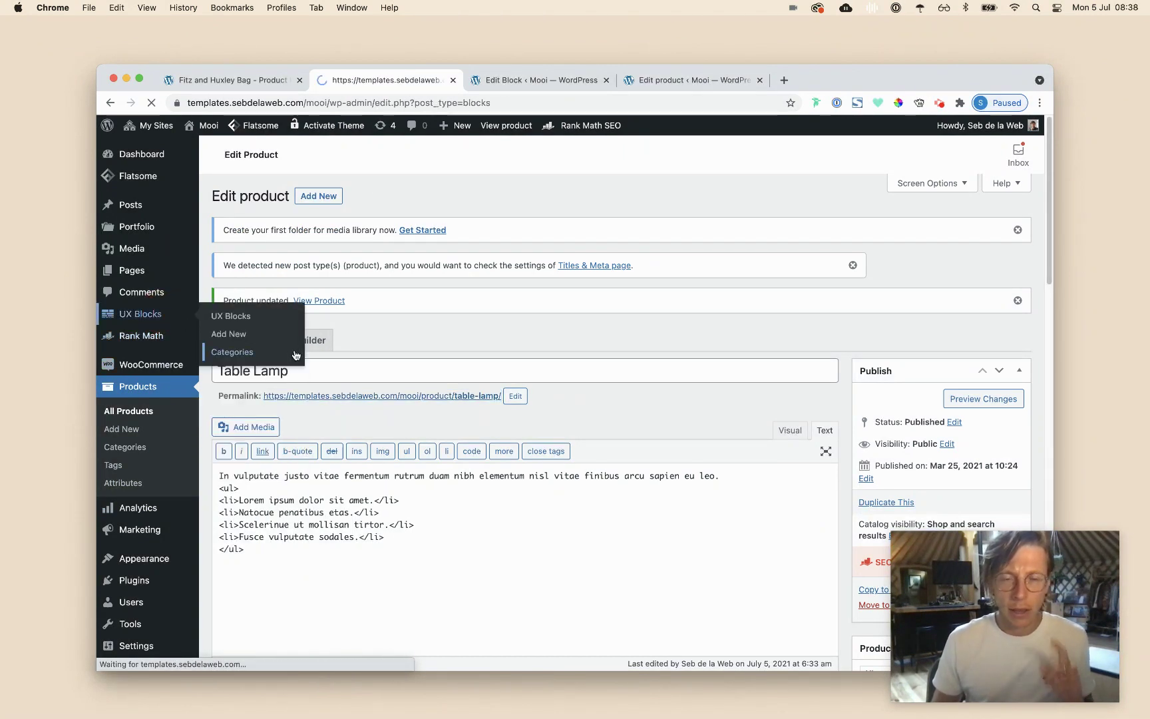
scroll(157, 544, "down", 1)
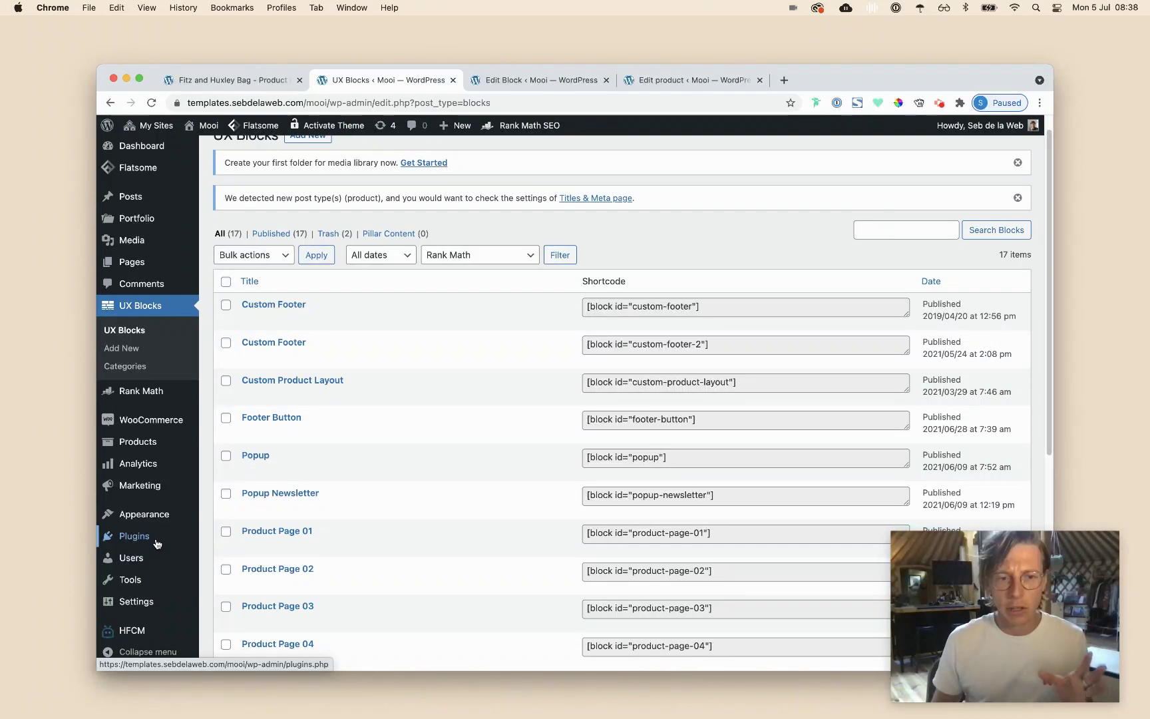
left_click(157, 544)
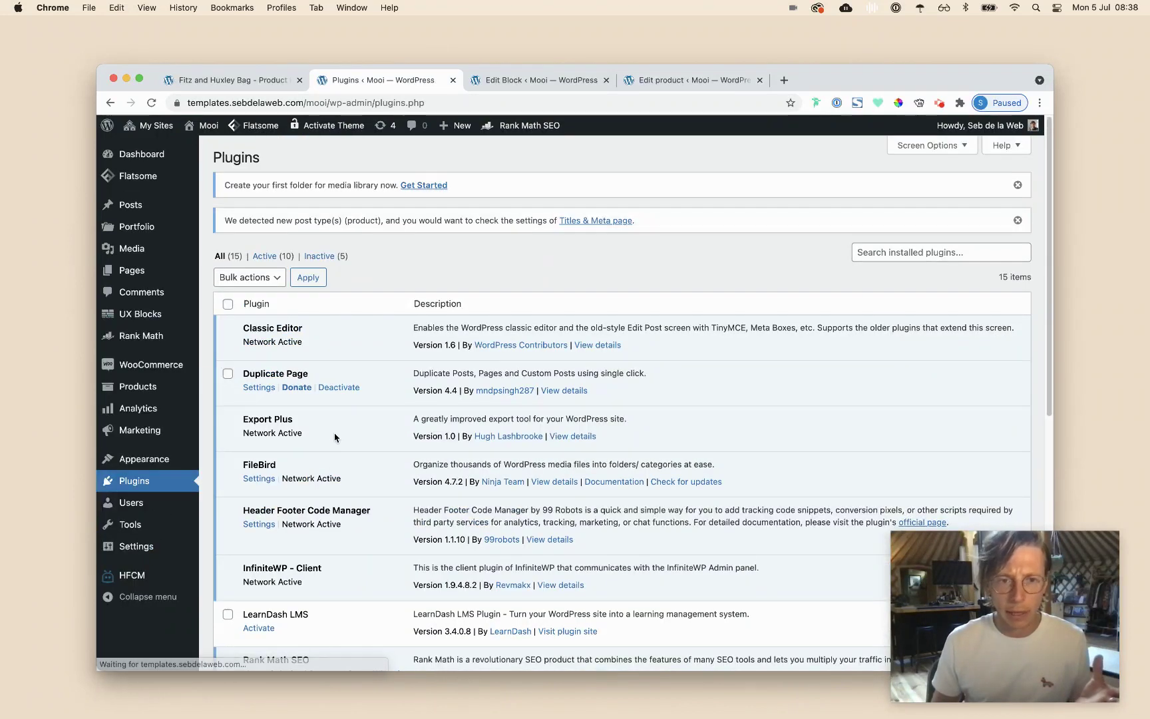
scroll(335, 437, "down", 1)
left_click_drag(314, 358, 227, 358)
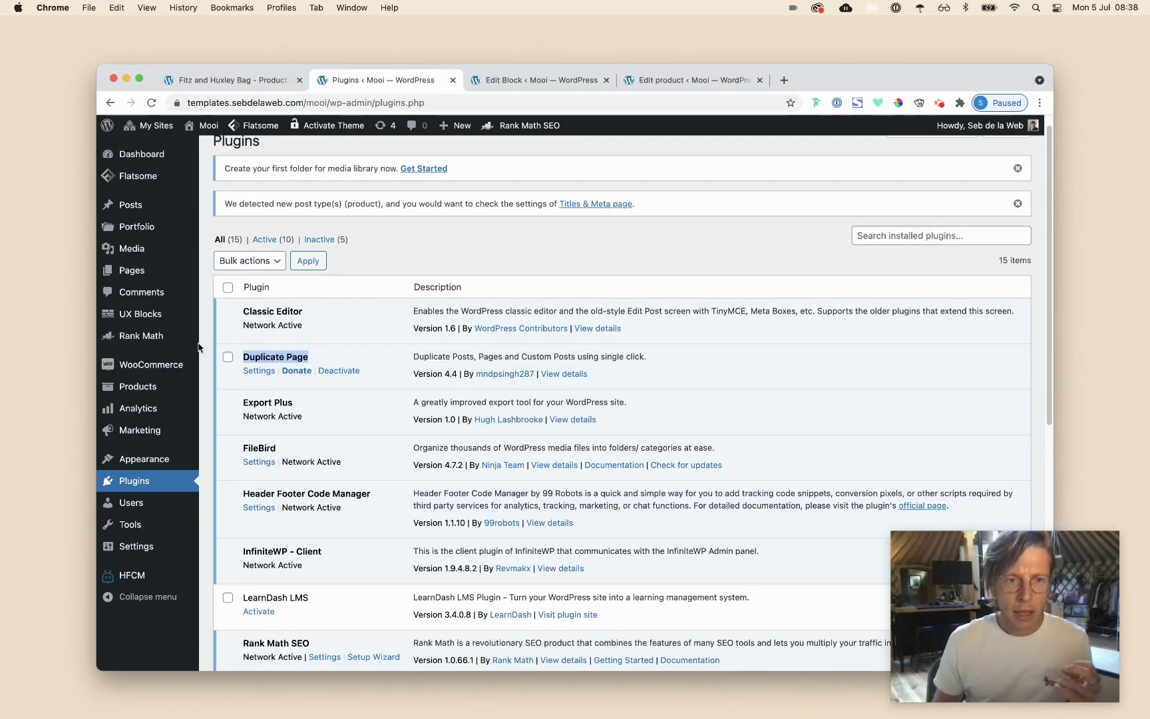
Duplicate the Product: Table Lamp UX Block and open its new draft copy
left_click(226, 334)
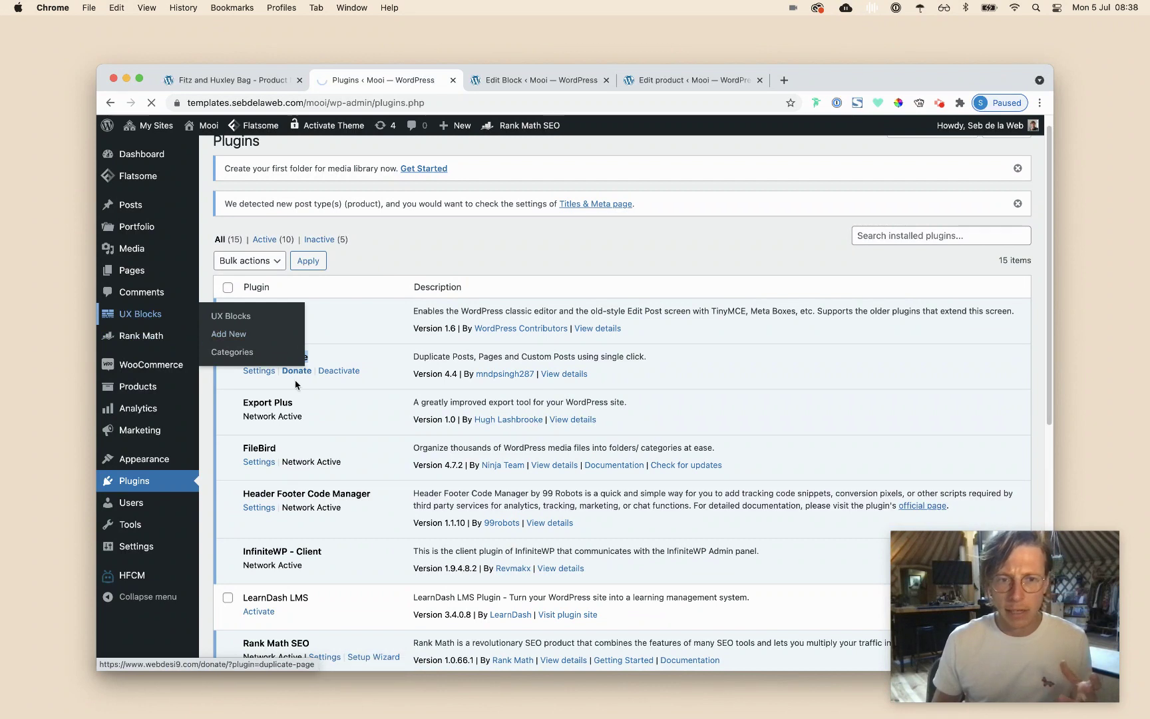
scroll(388, 389, "down", 5)
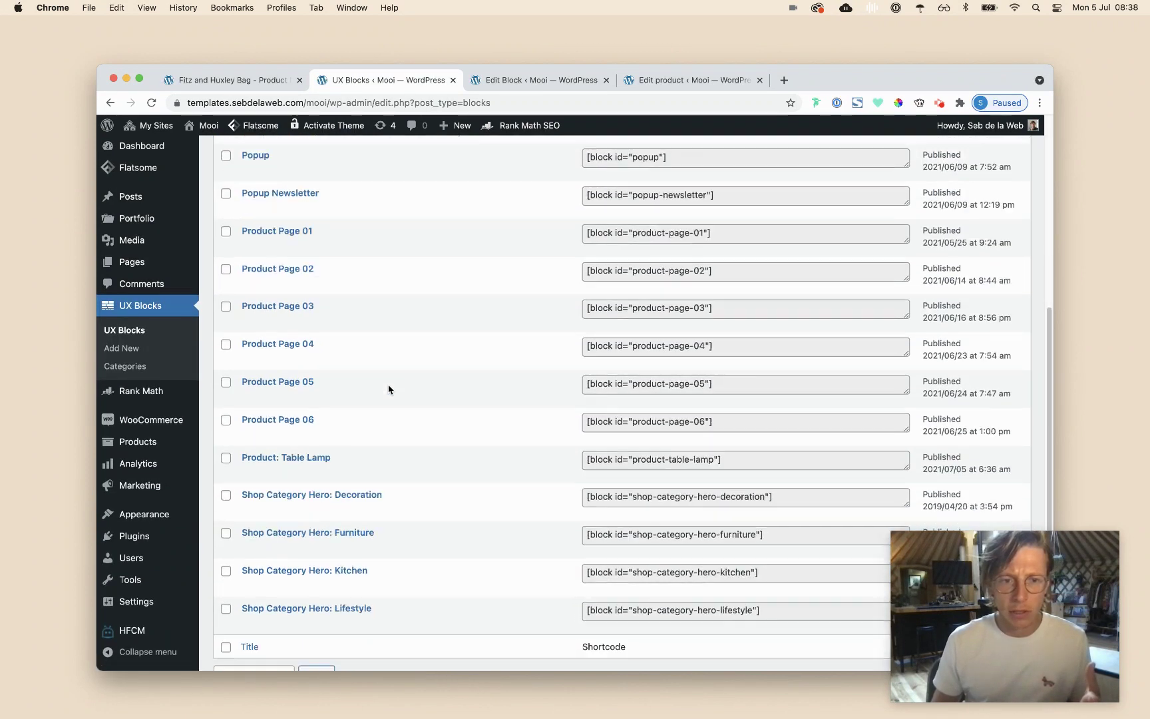
scroll(400, 412, "down", 2)
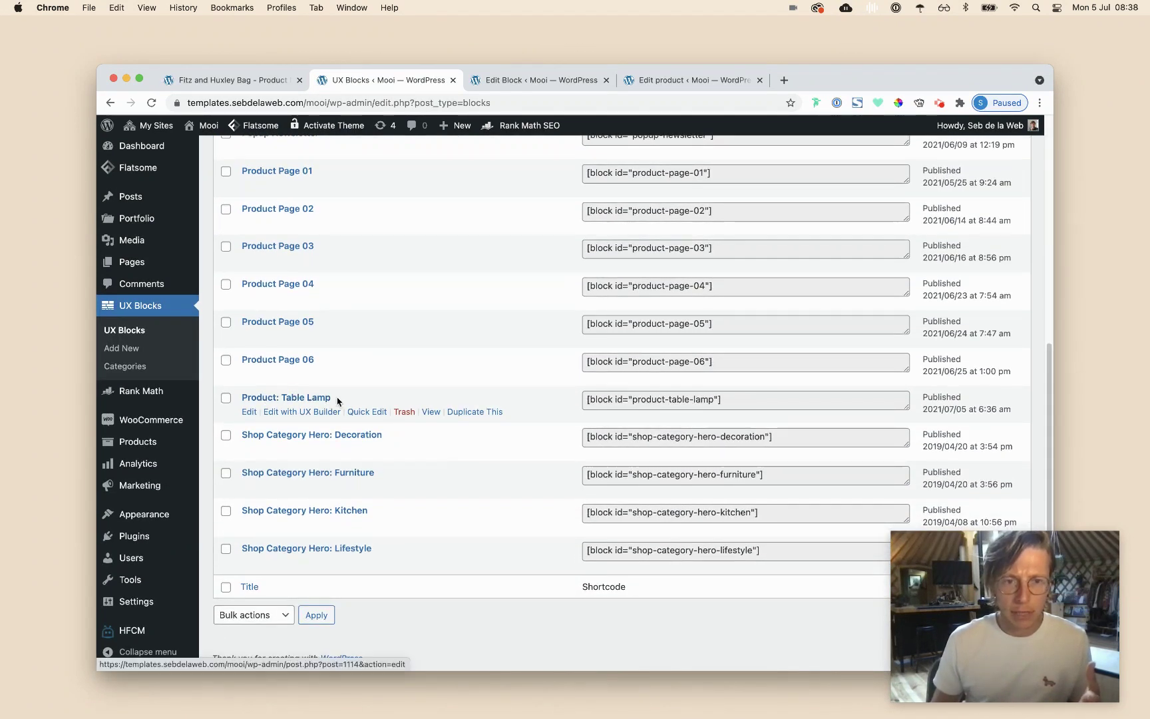
left_click(484, 414)
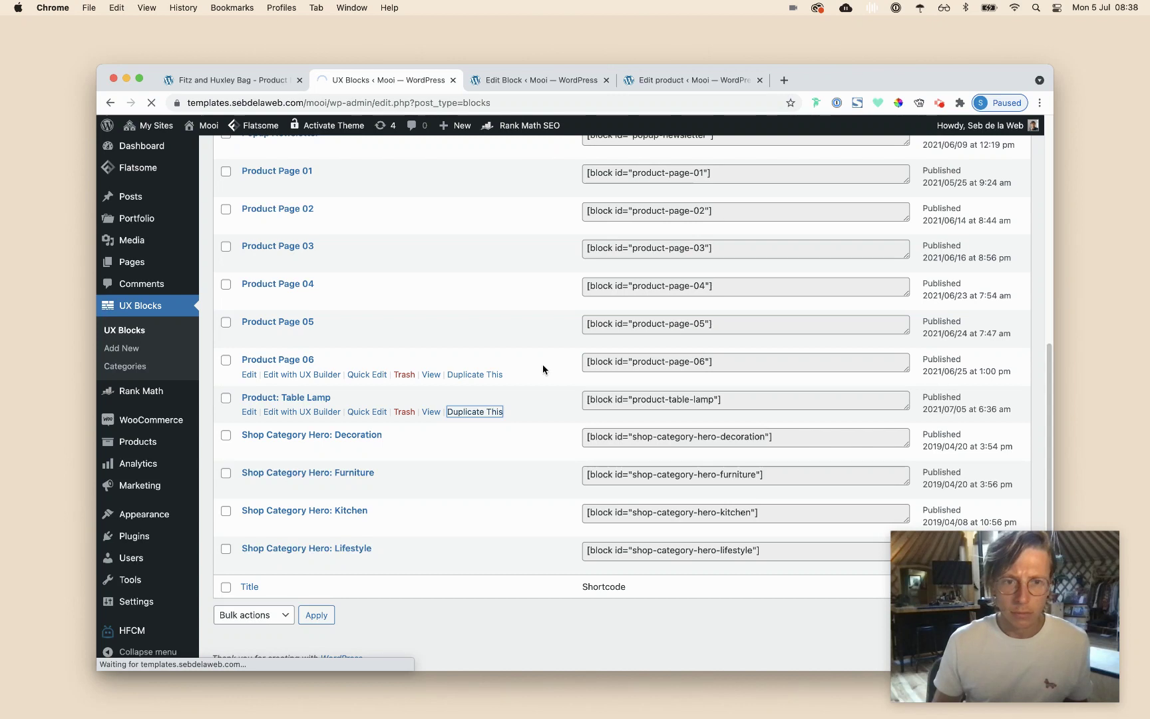
scroll(390, 507, "down", 10)
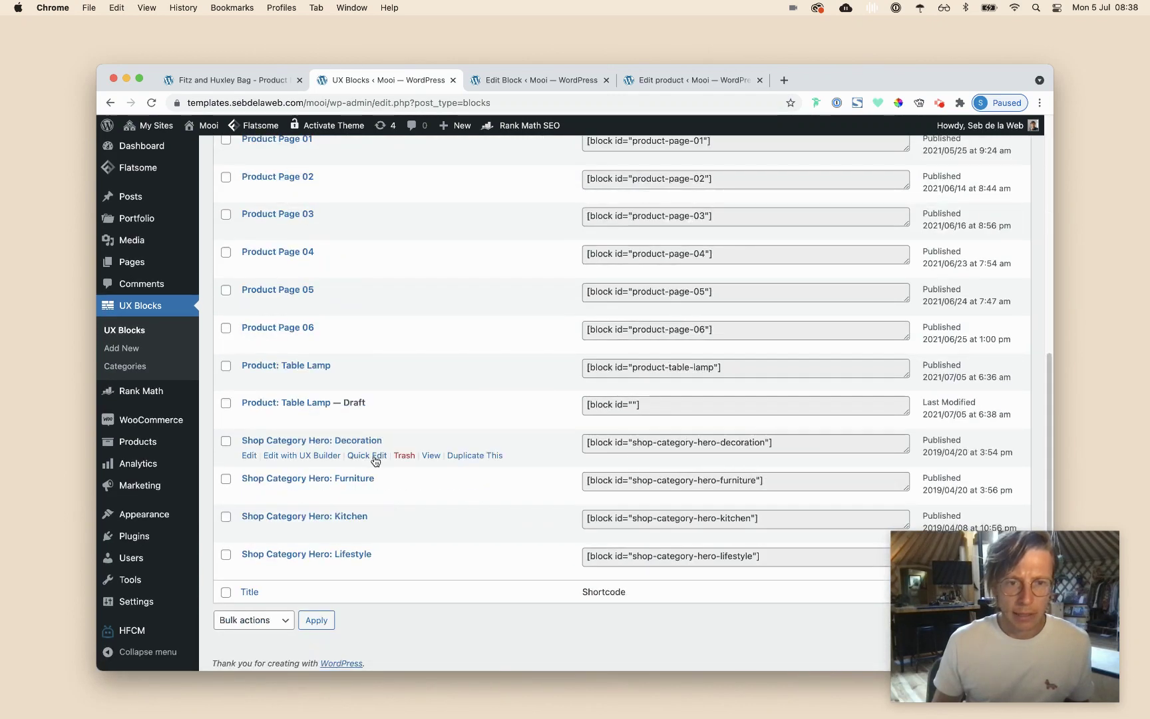
left_click(307, 403)
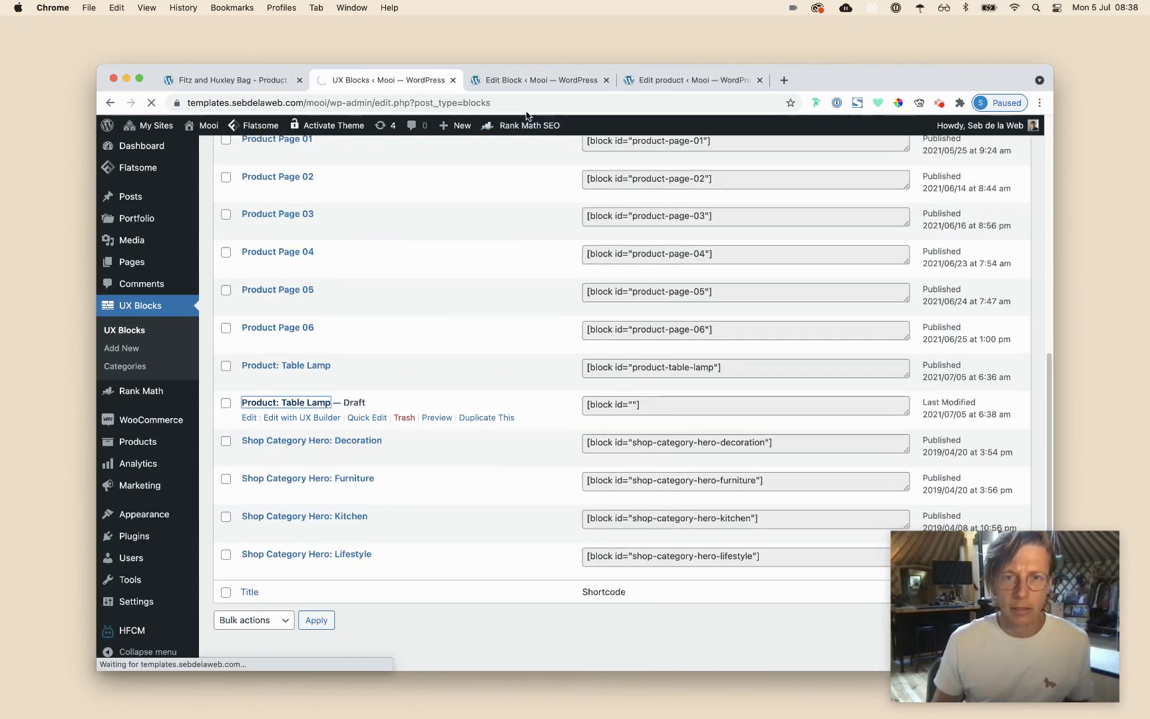
Close the stray block preview tab and return to the Design Desk Lamp product editor
scroll(353, 161, "up", 4)
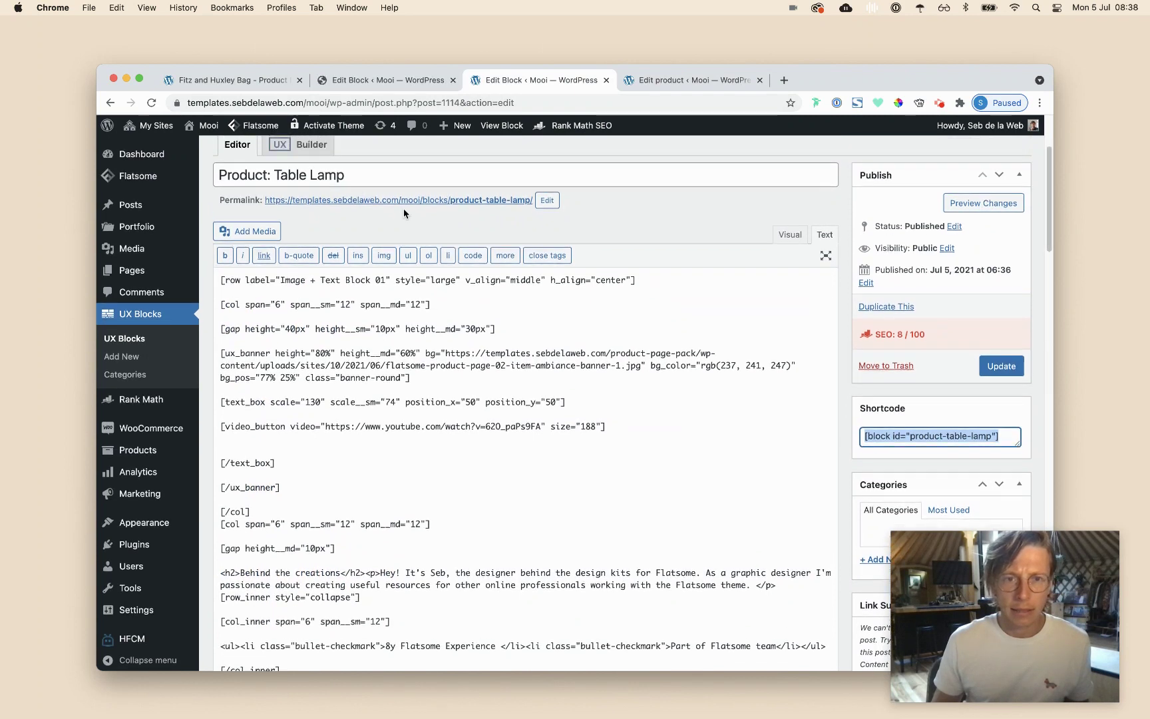
left_click(498, 312, "super")
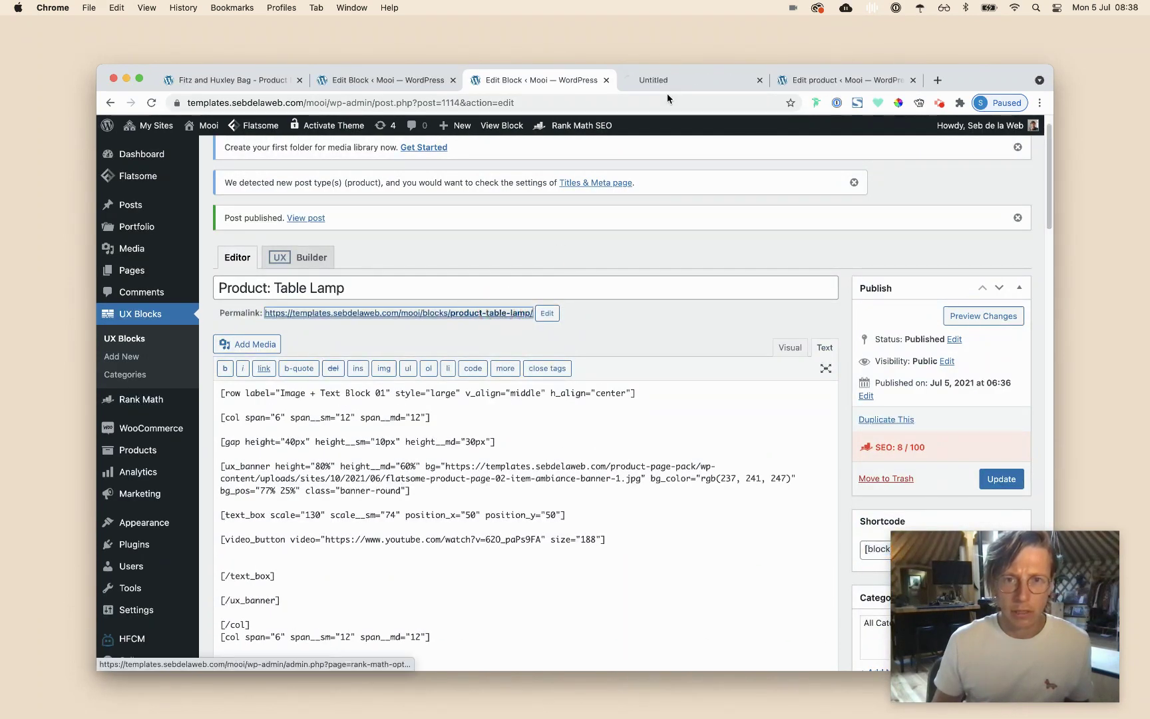
left_click(683, 80)
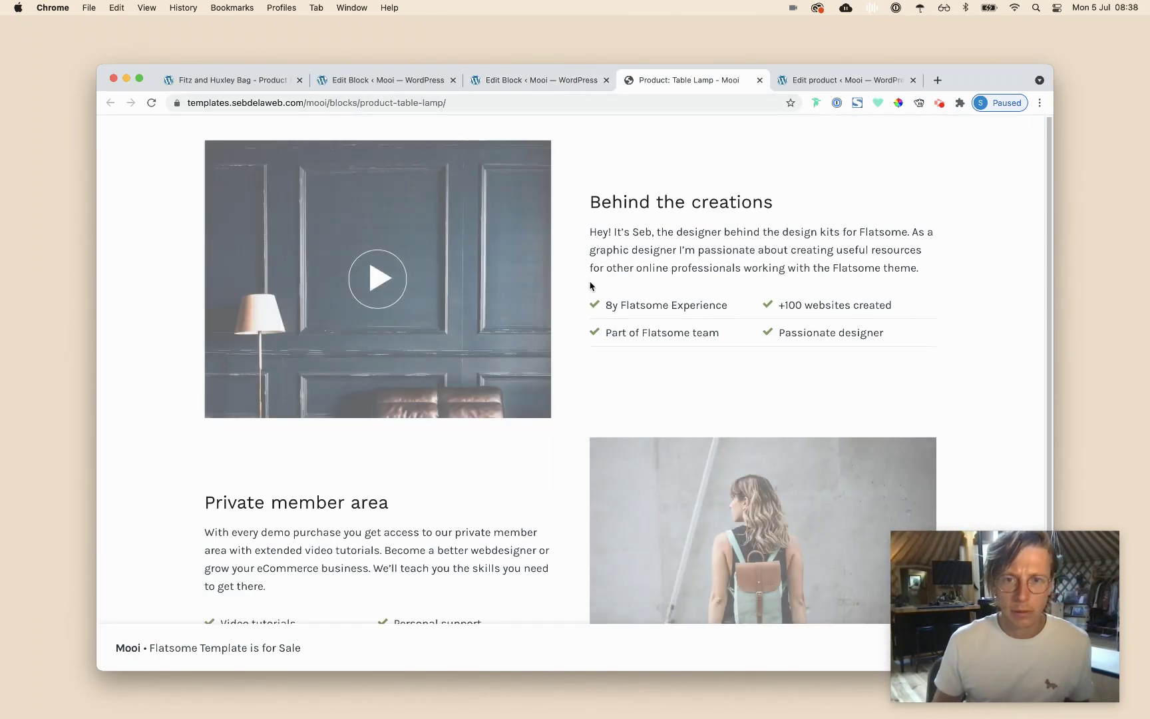
key("super+w")
left_click(688, 79)
scroll(426, 329, "up", 10)
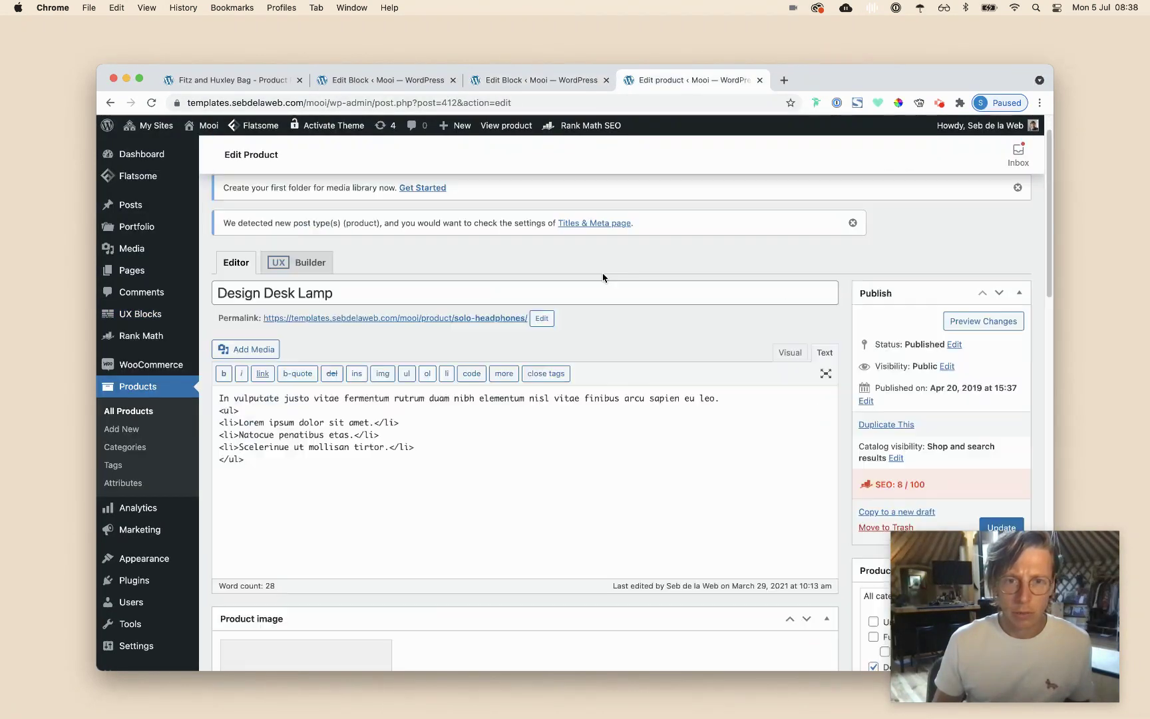
Retitle the duplicated block 'Product: Design Desk Lamp' using the copied product name
left_click(359, 342)
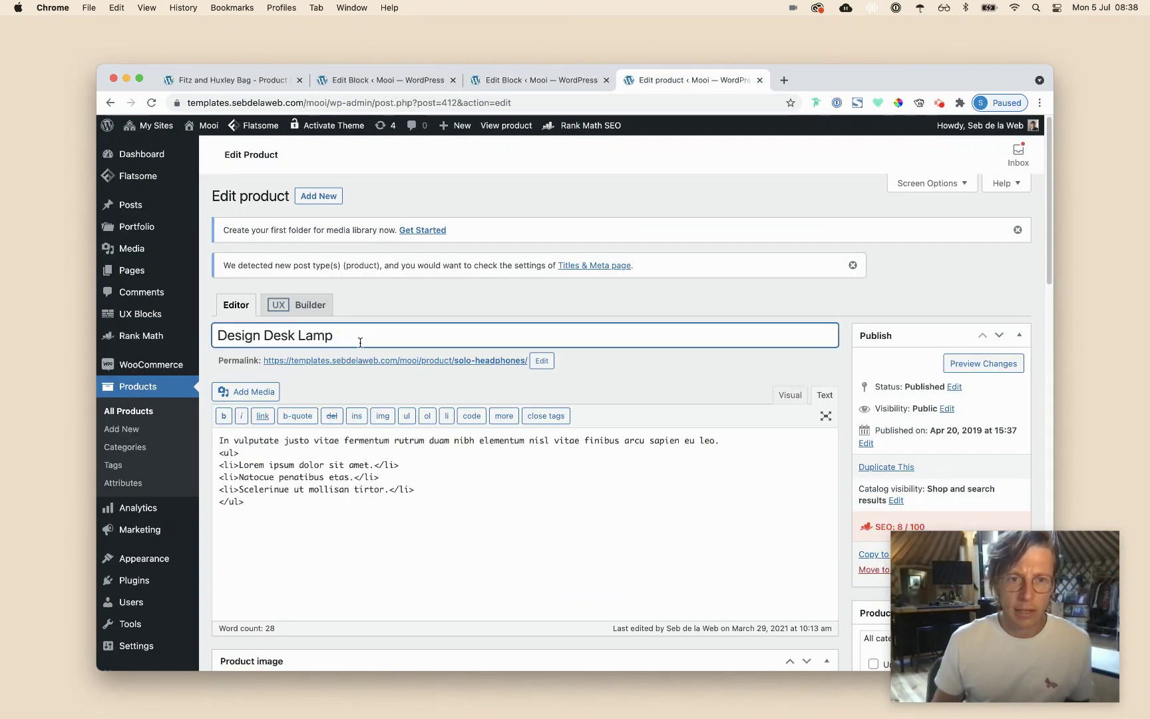
key("super+2")
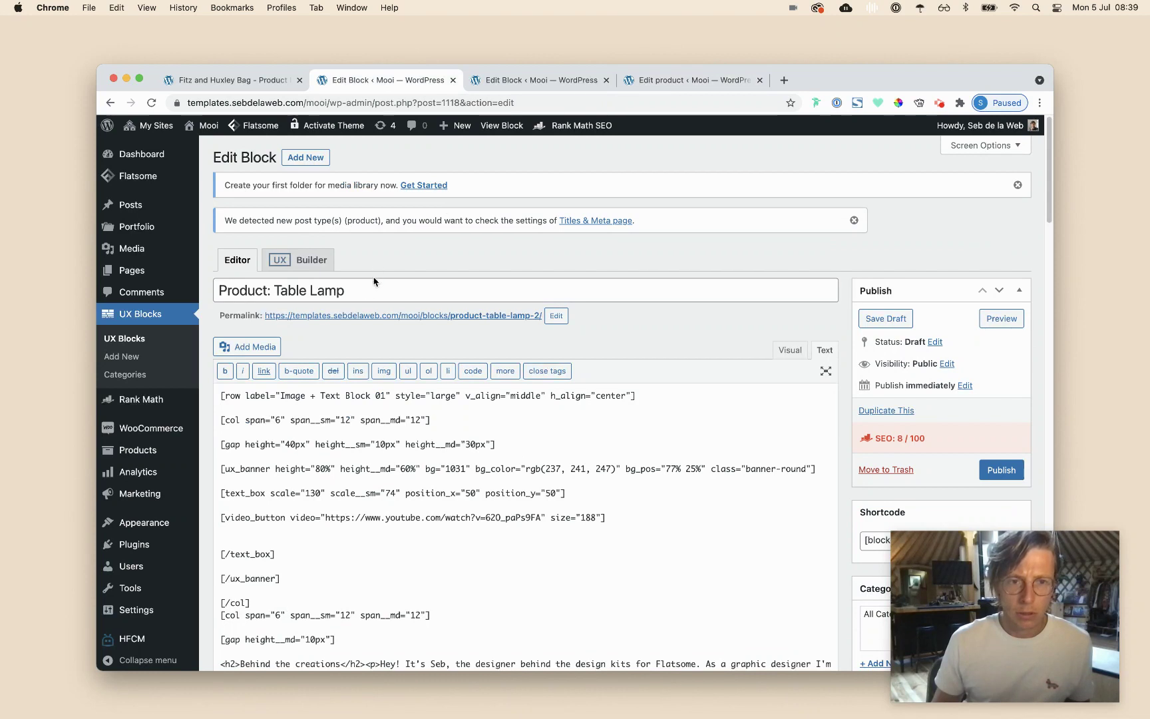
left_click(276, 290)
key("shift+super+Right")
type("Design Desk Lamp")
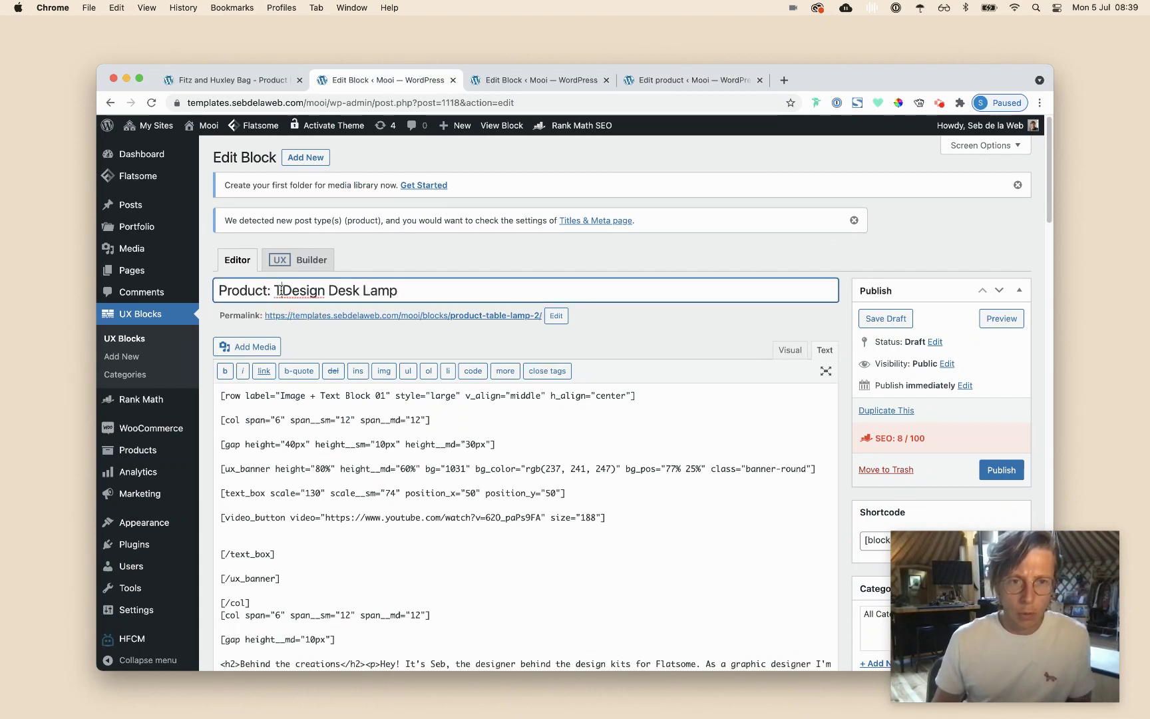
key("super+a")
key("super+c")
Set the block's slug to product-design-desk-lamp and publish it
left_click(551, 321)
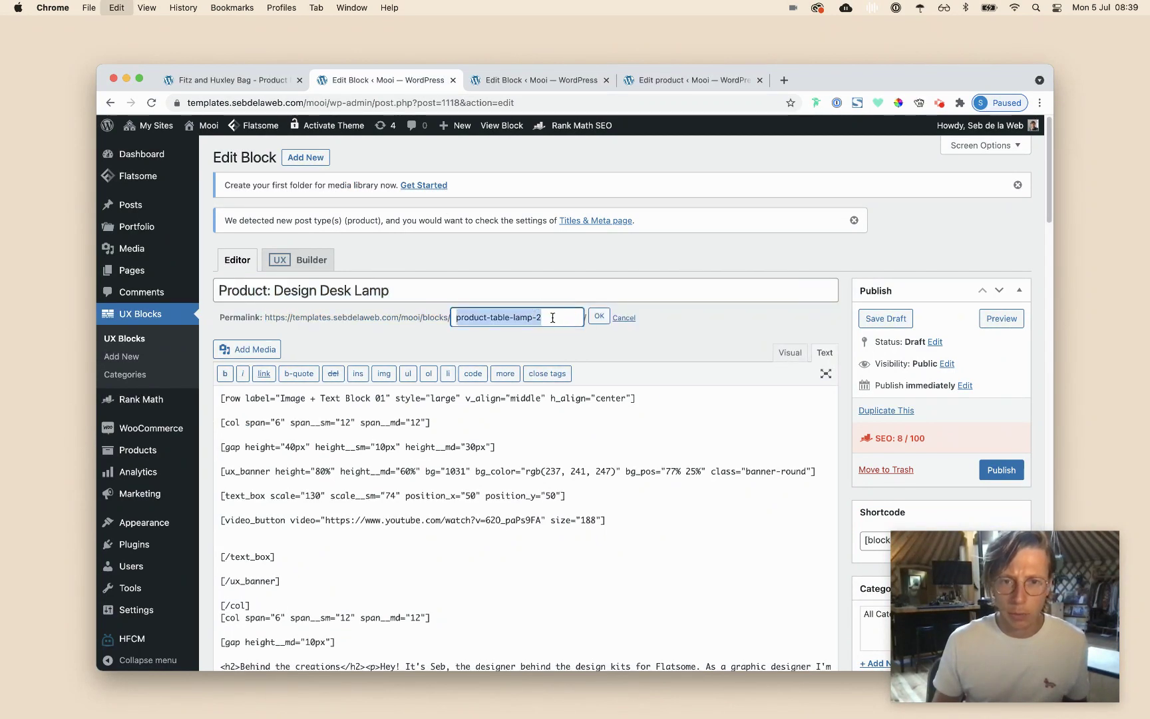
key("super+v")
key("Return")
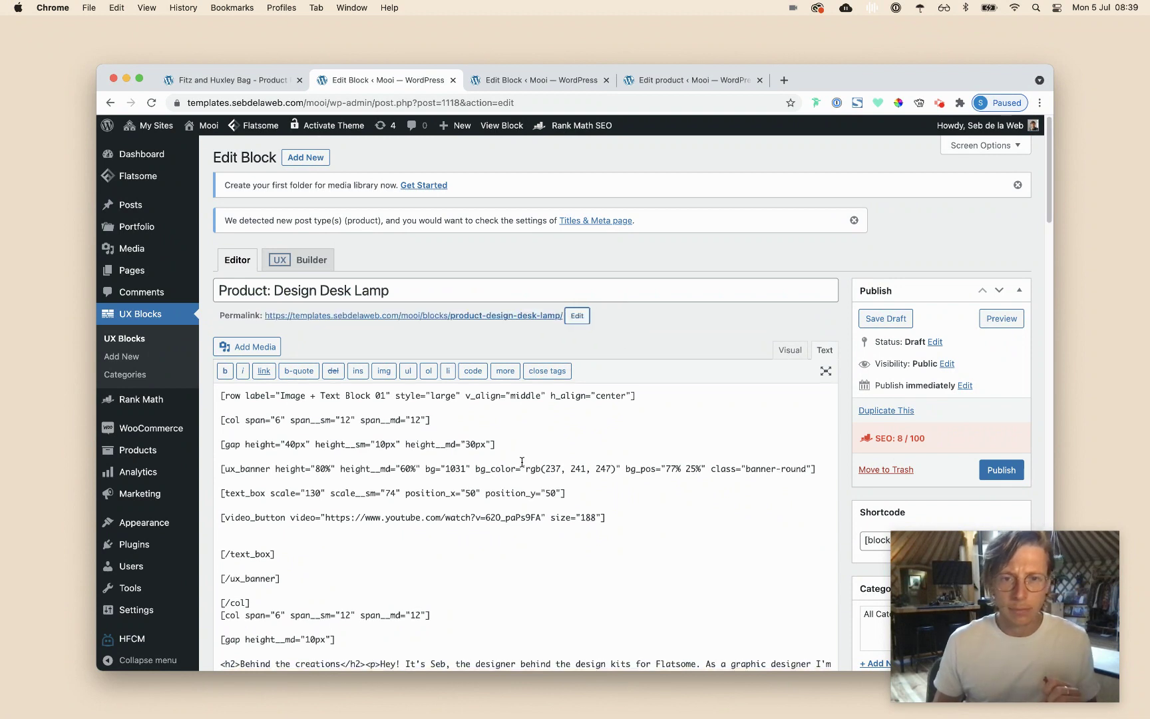
left_click(996, 469)
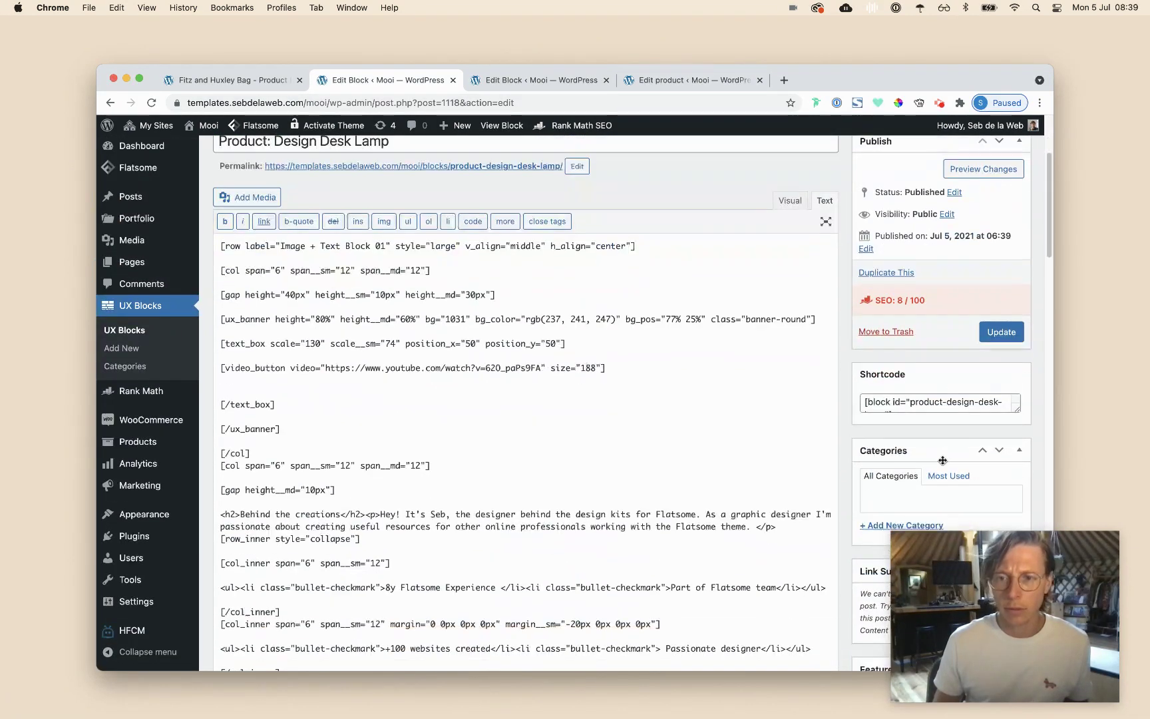
Paste [block id="product-design-desk-lamp"] into the Design Desk Lamp's Bottom Content and update the product
left_click(919, 406)
key("super+c")
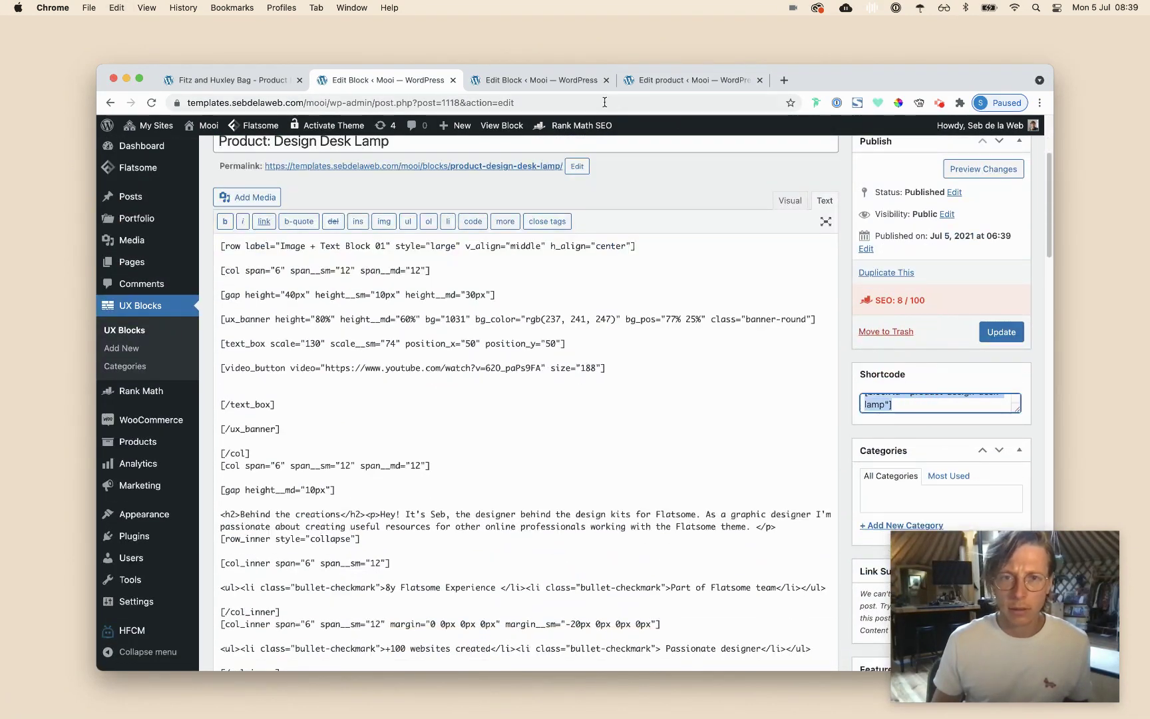
left_click(643, 82)
scroll(489, 324, "down", 10)
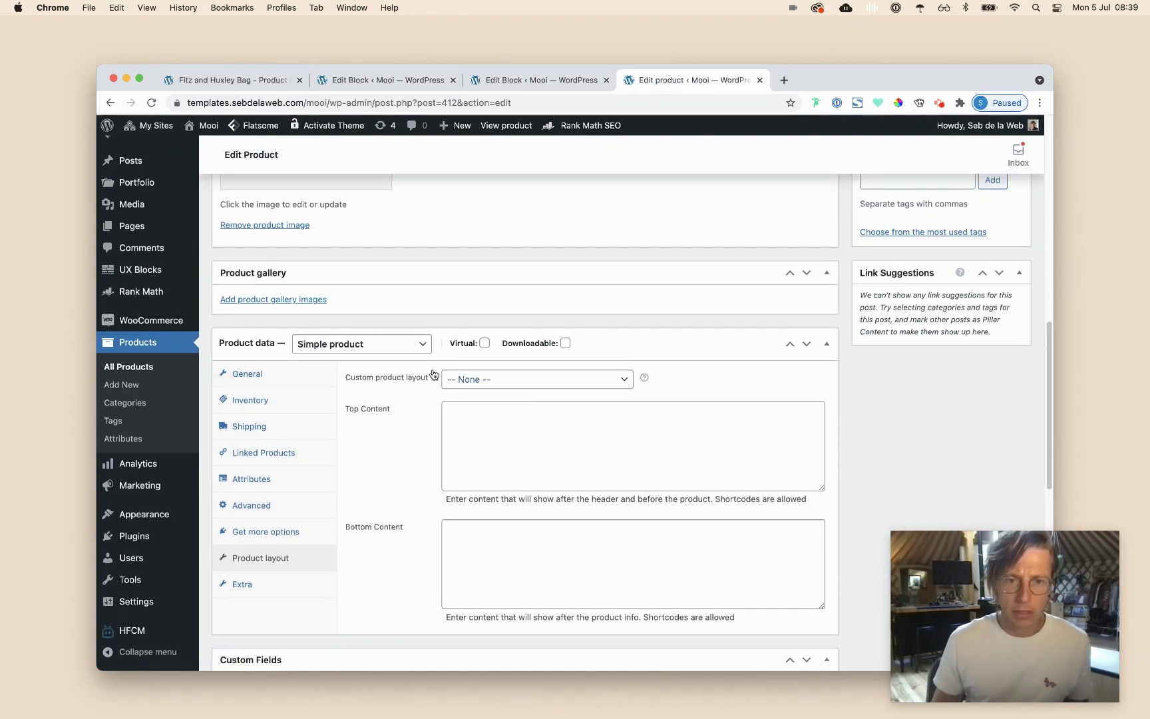
left_click(485, 379)
left_click(393, 449)
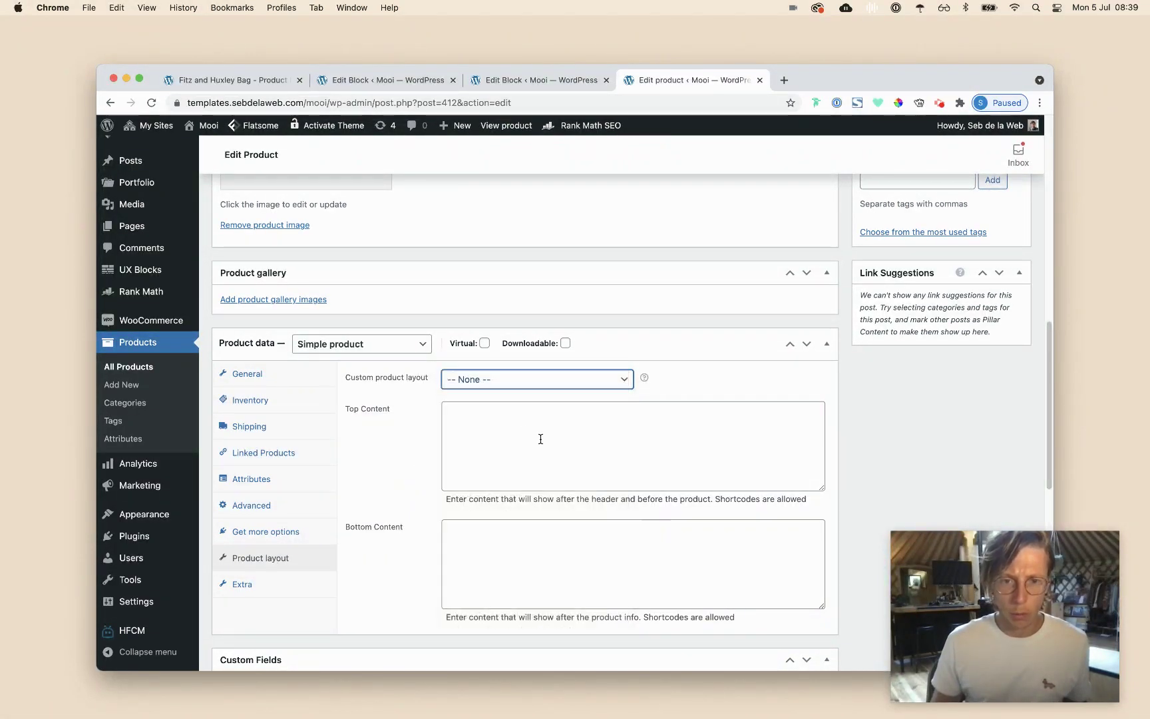
left_click(517, 480)
left_click(501, 524)
key("super+v")
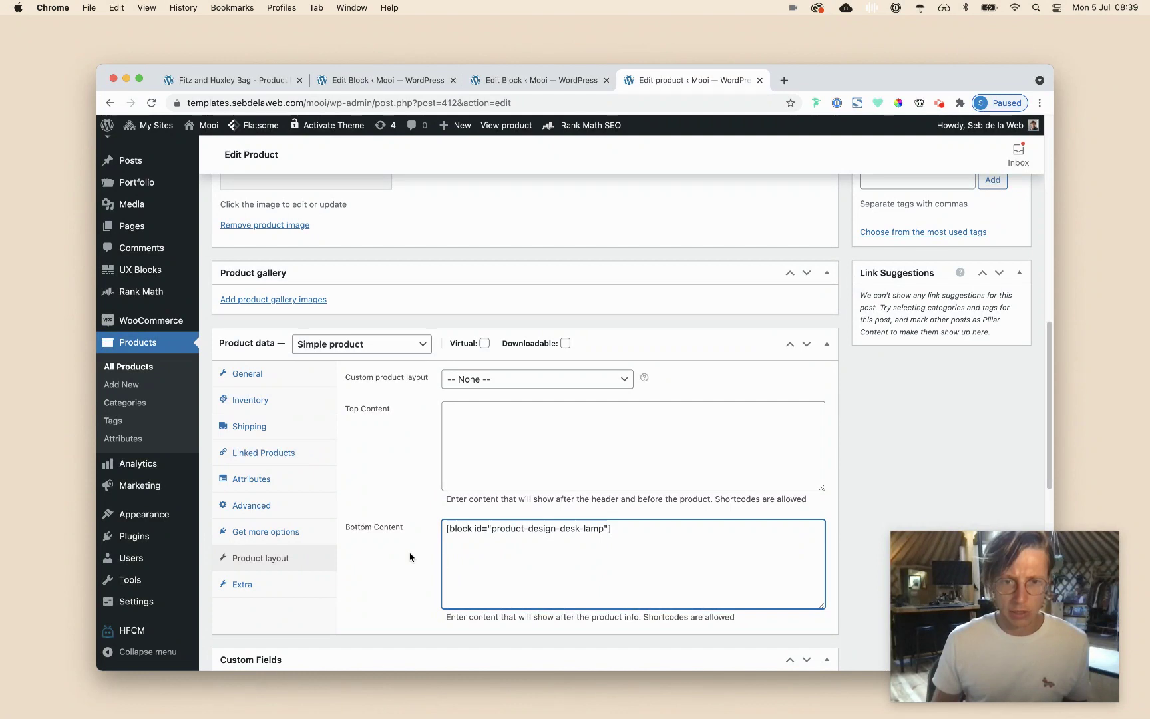
scroll(877, 423, "up", 10)
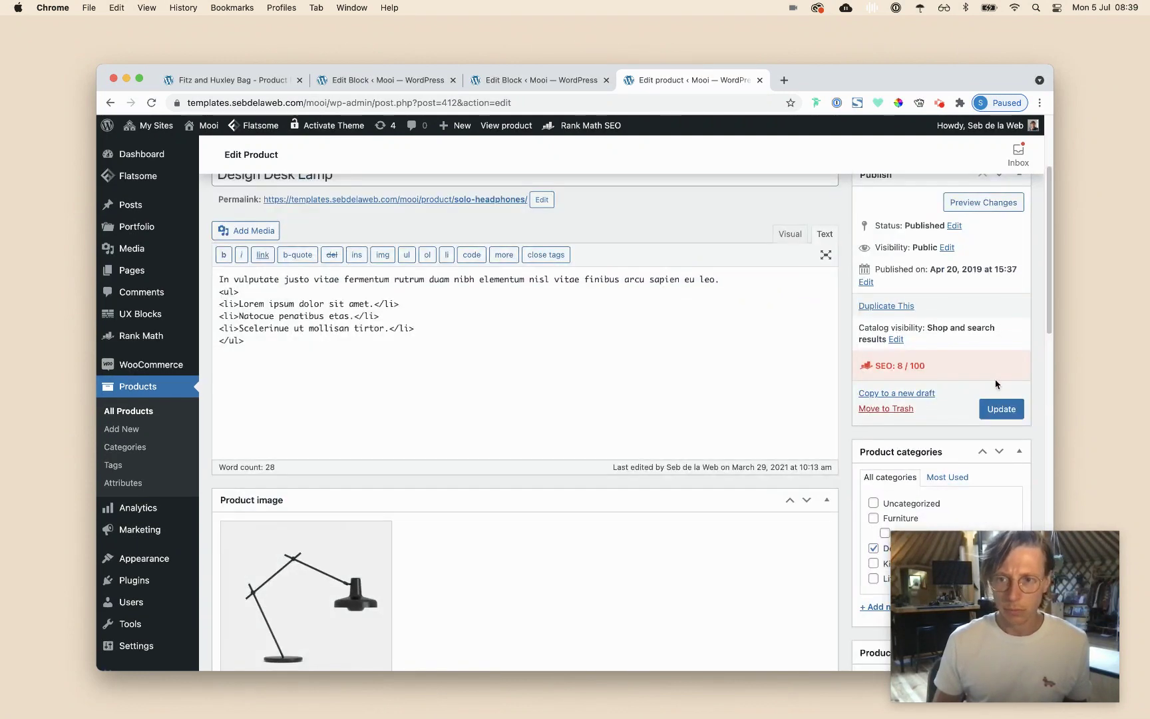
left_click(993, 410)
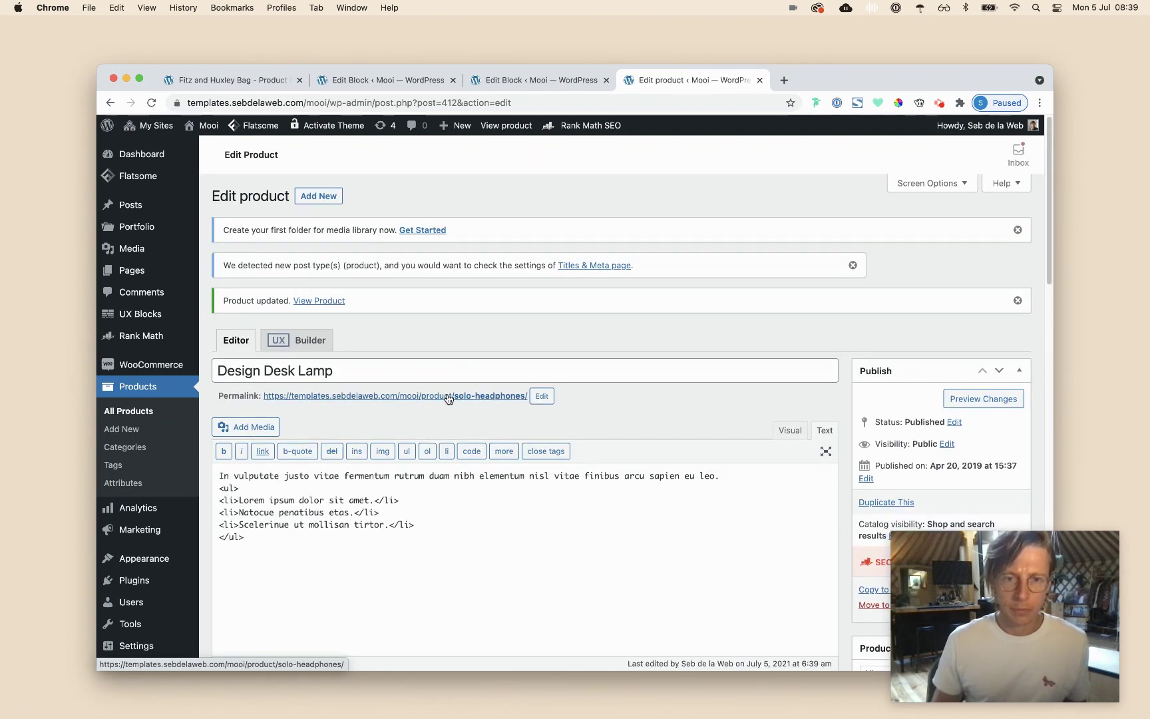
View the live Design Desk Lamp page and open its Product: Design Desk Lamp block in UX Builder
left_click(447, 397)
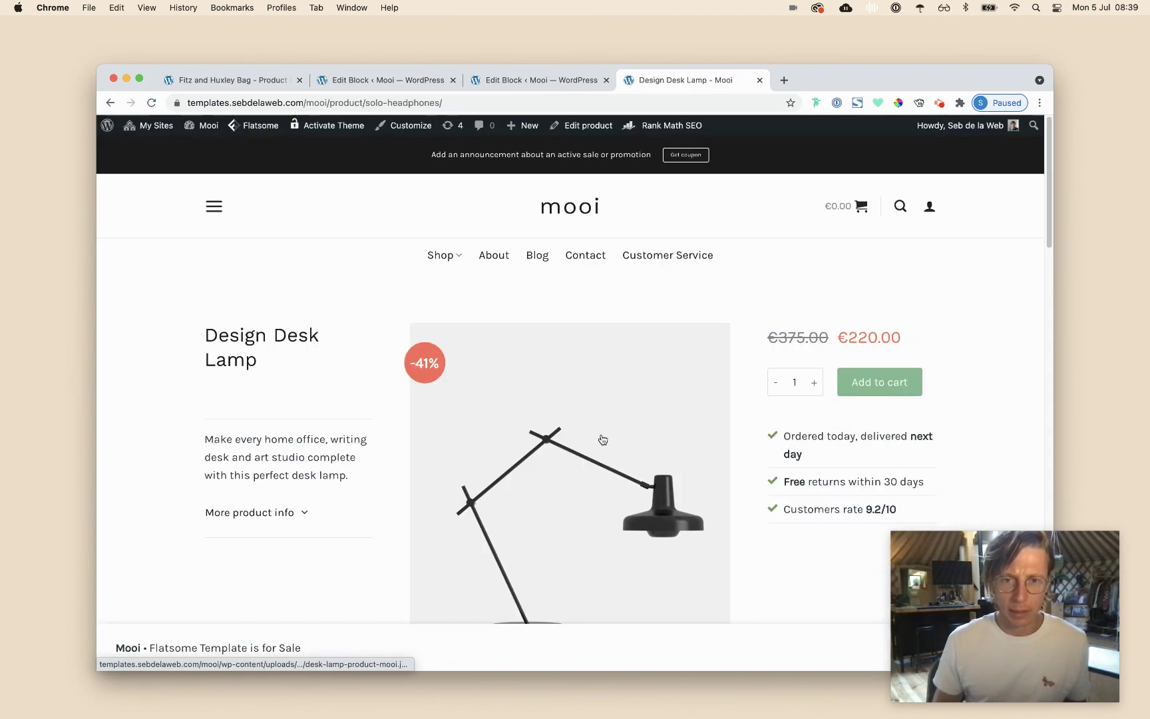
scroll(605, 434, "down", 5)
scroll(605, 434, "down", 4)
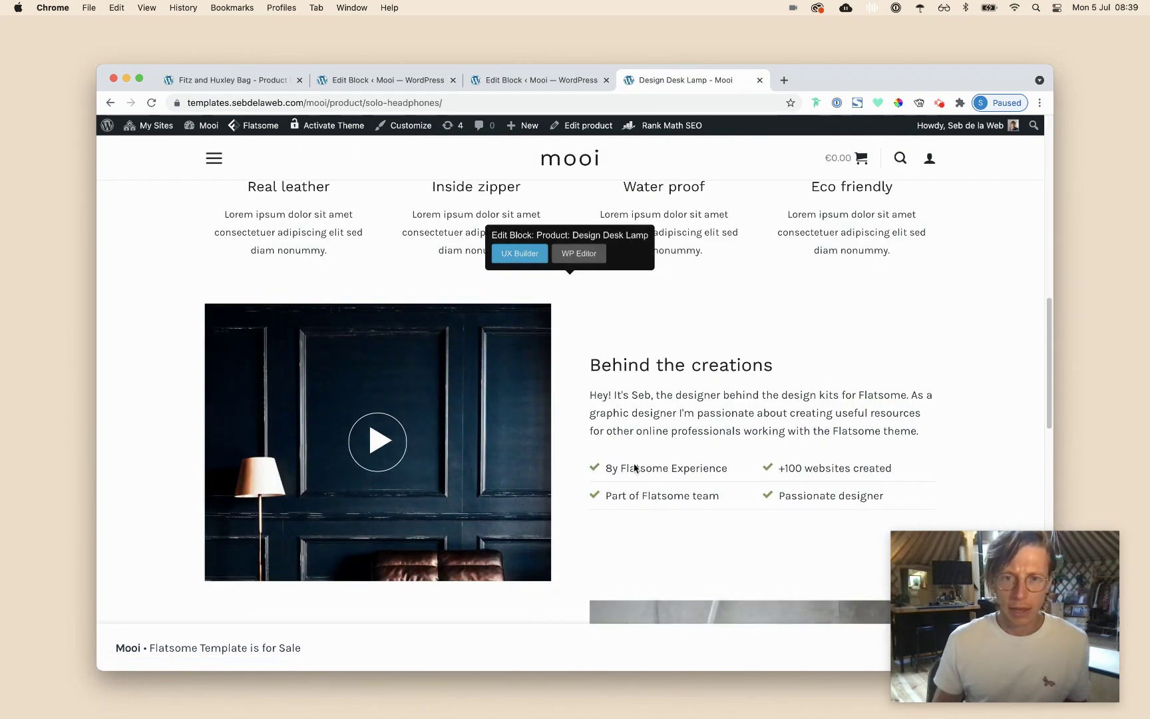
scroll(668, 451, "down", 3)
scroll(572, 432, "up", 4)
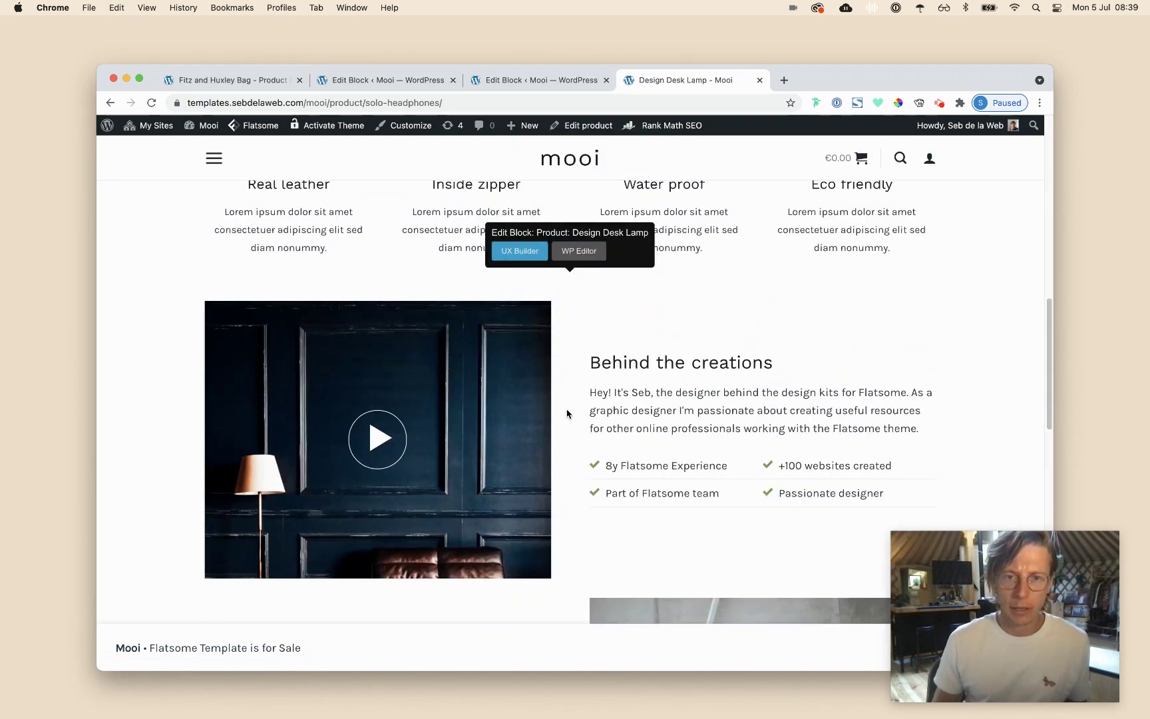
left_click(522, 276)
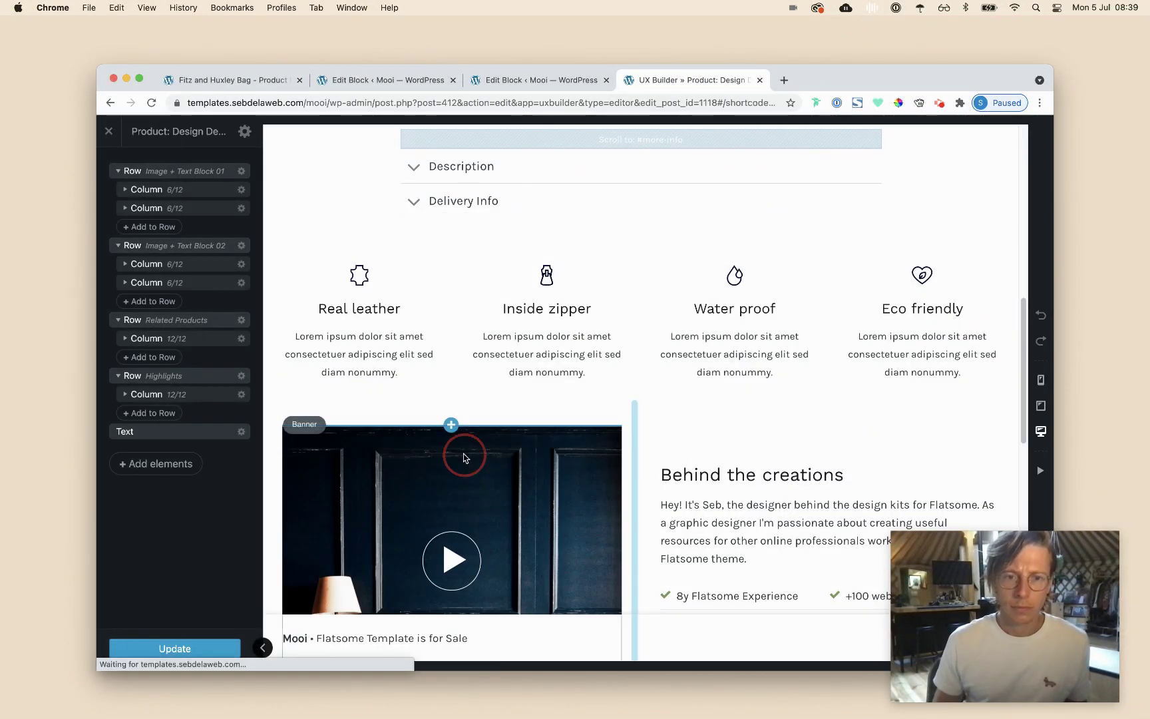
Set the video banner's background to the vase-and-flowers photo, apply, and exit UX Builder
left_click(303, 423)
left_click(217, 516)
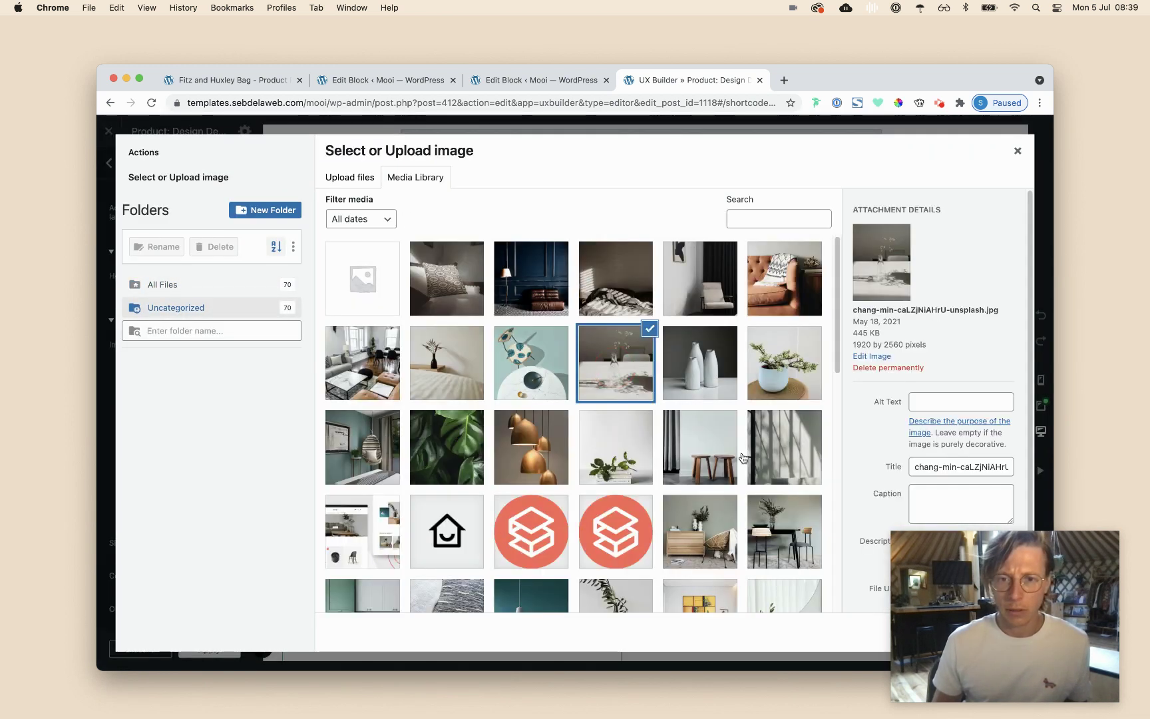
scroll(765, 439, "down", 10)
left_click_drag(985, 586, 998, 613)
left_click(987, 631)
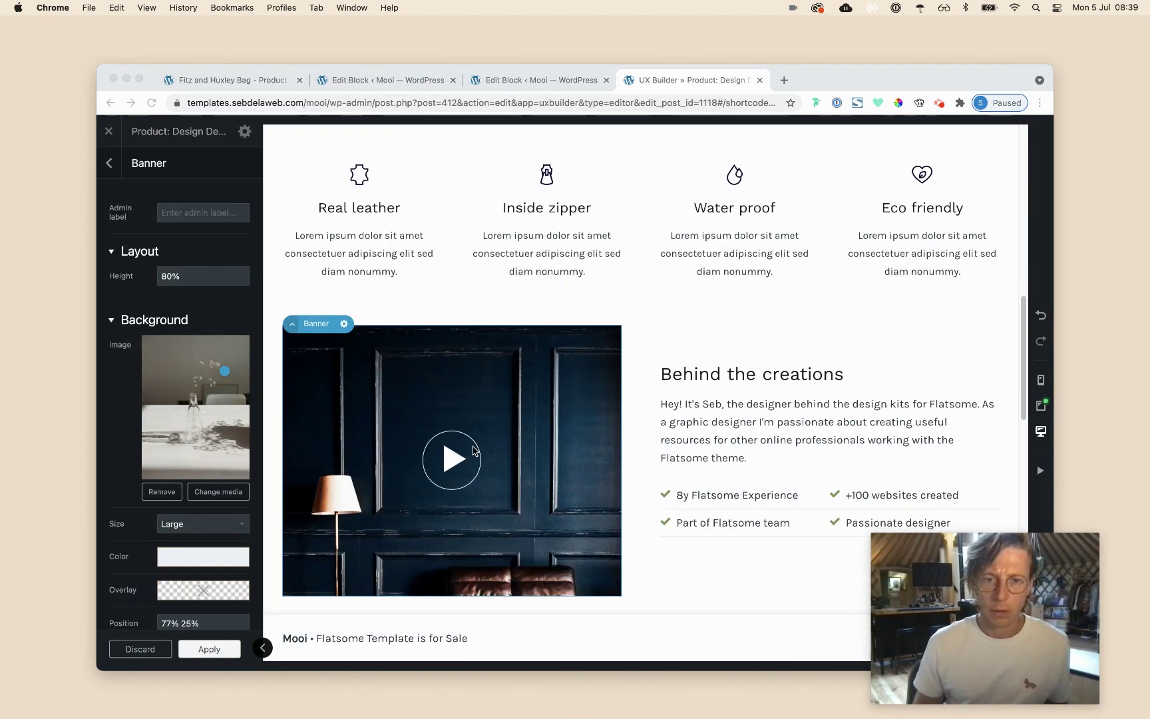
left_click(212, 649)
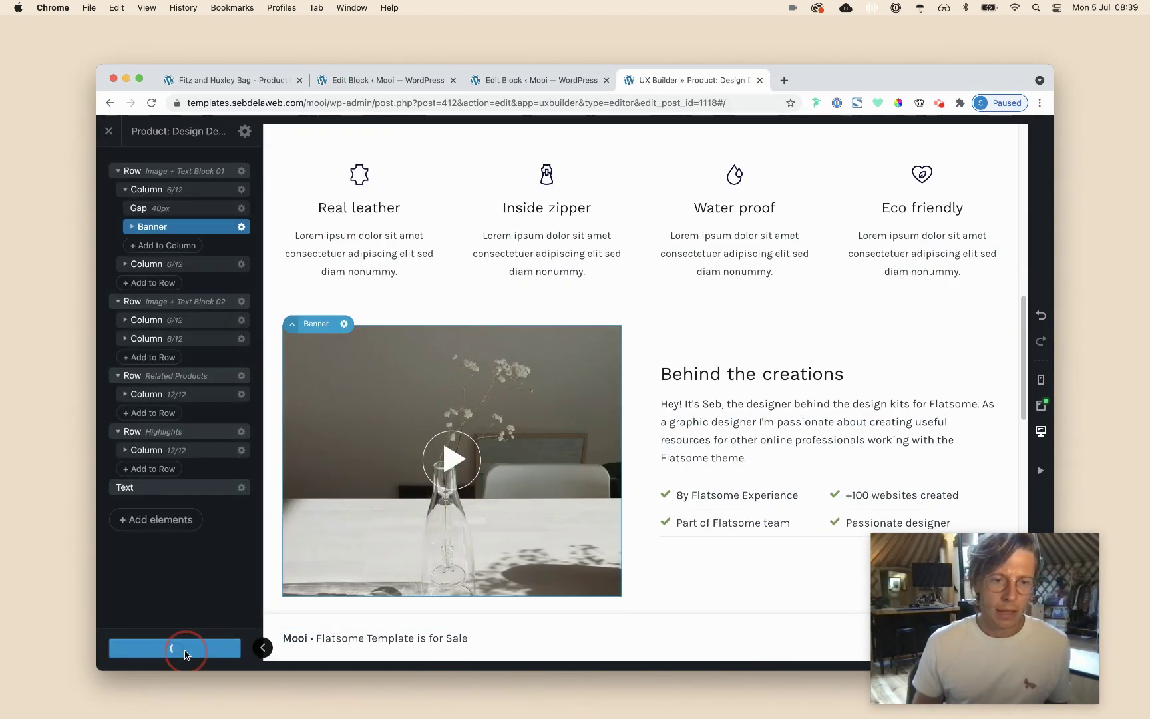
left_click(110, 133)
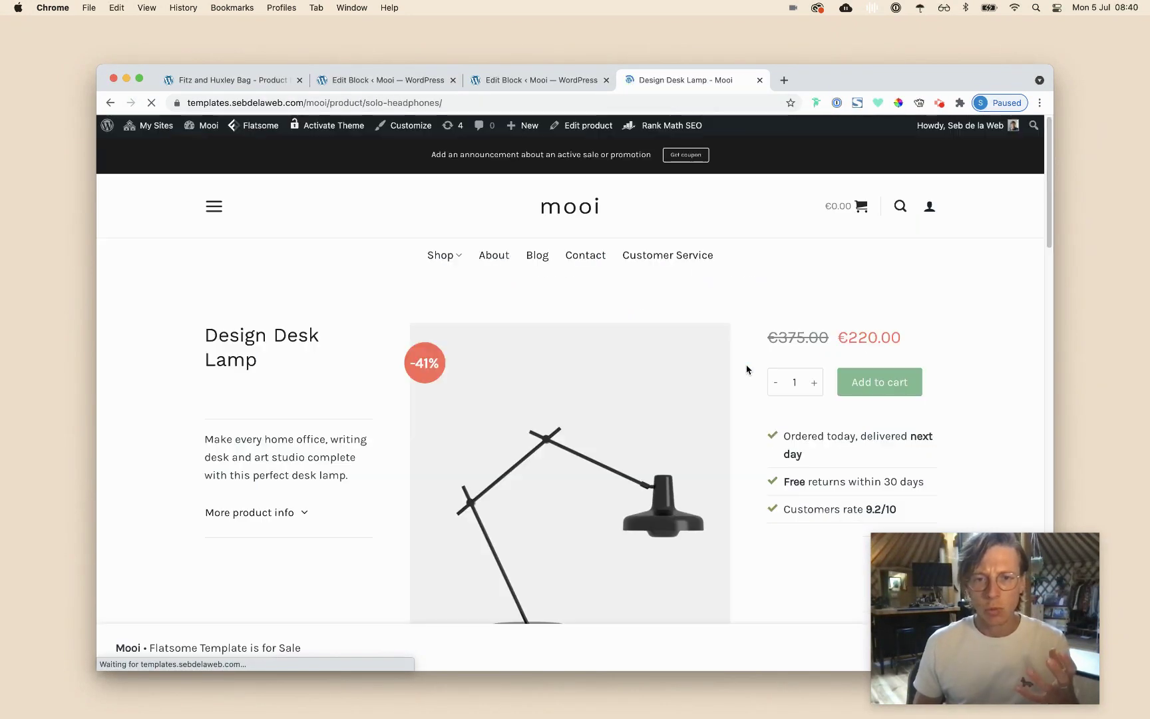
From the Design Desk Lamp page, open Edit product layout with UX Builder
scroll(455, 338, "down", 5)
scroll(506, 320, "down", 3)
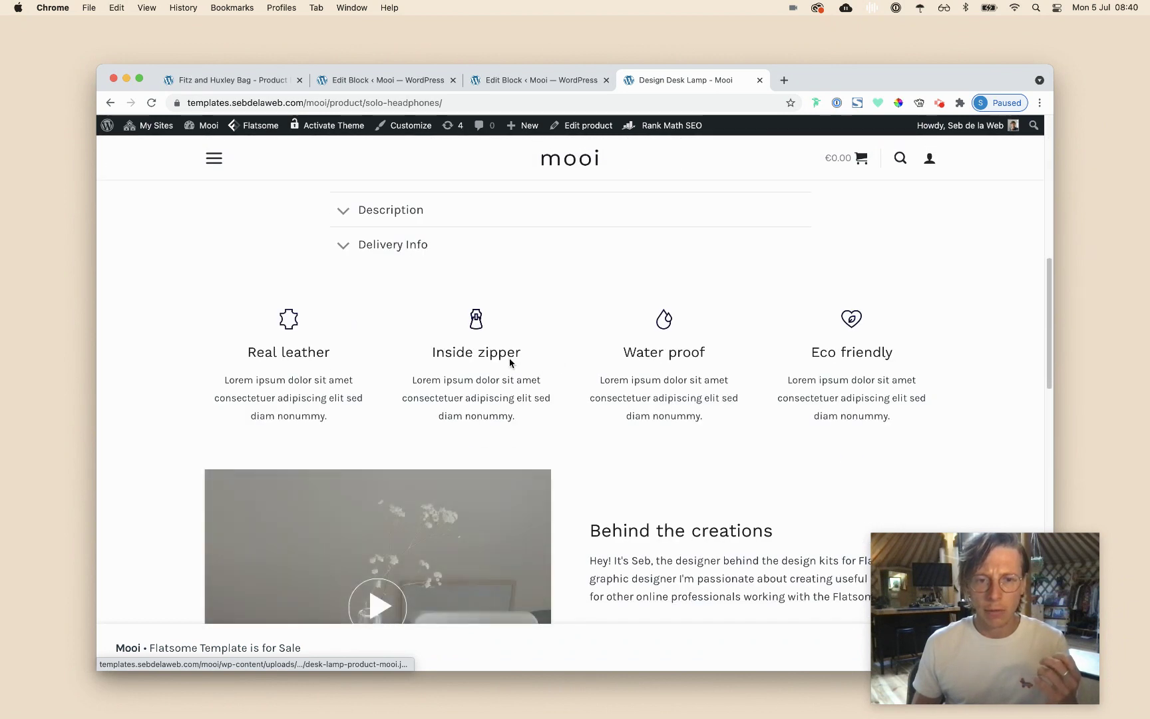
scroll(440, 313, "up", 7)
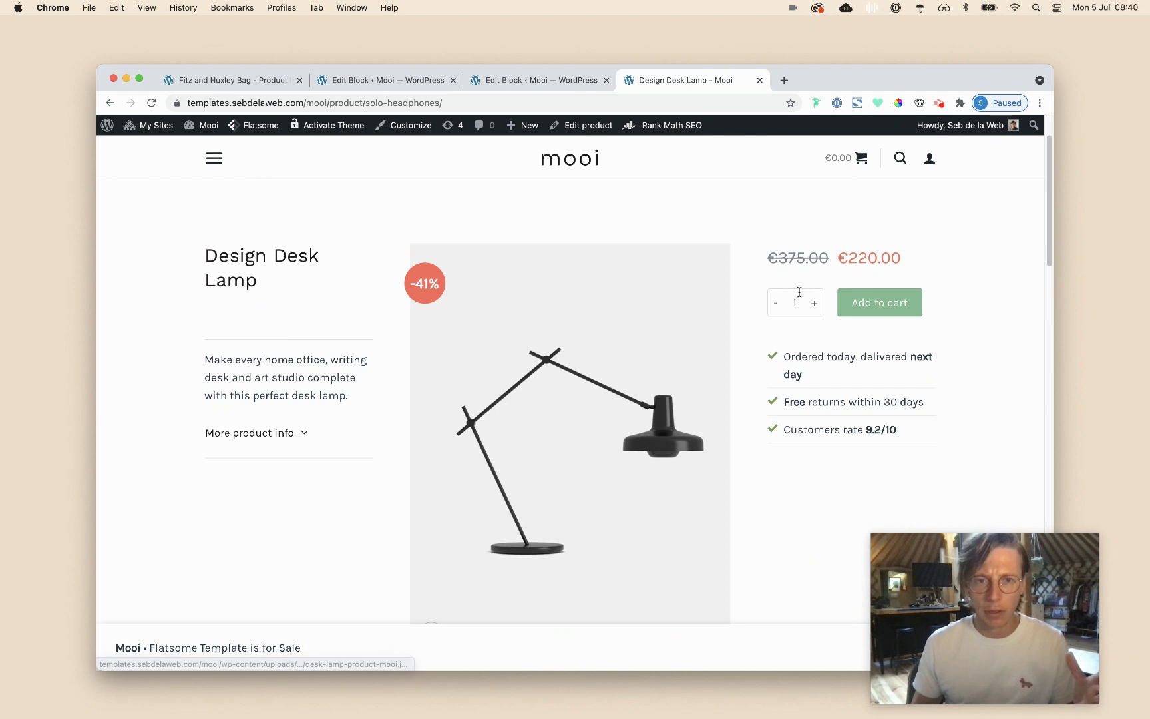
scroll(666, 226, "down", 2)
scroll(717, 193, "up", 4)
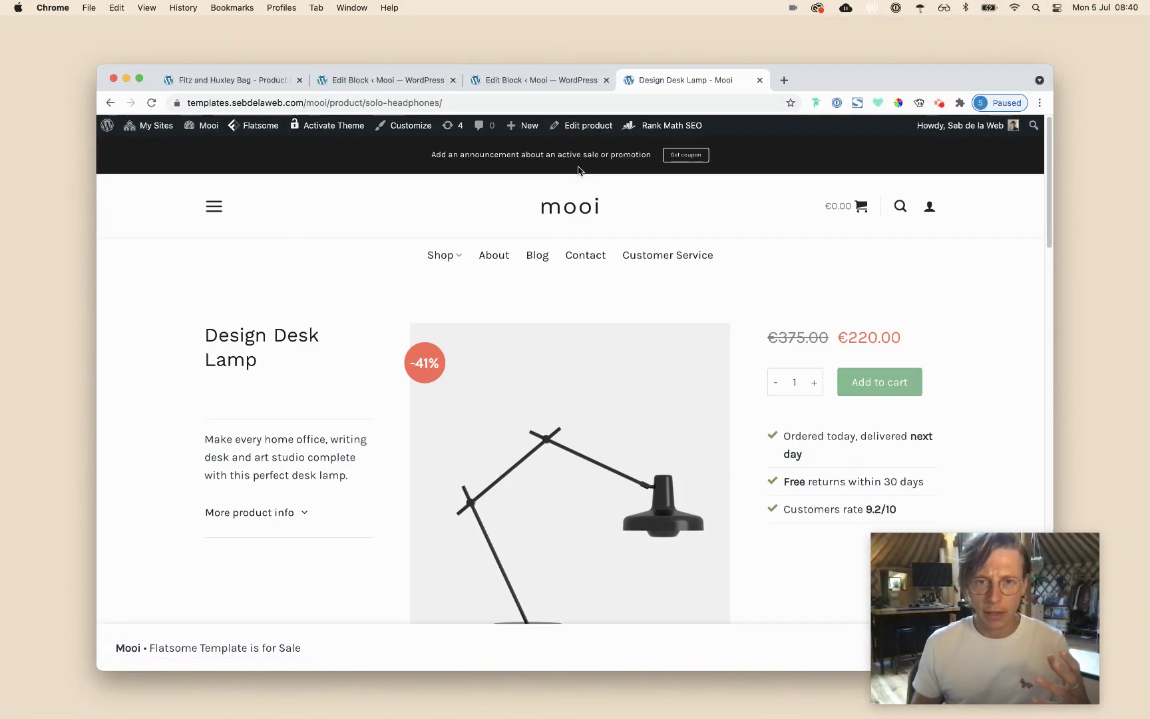
mouse_move(579, 125)
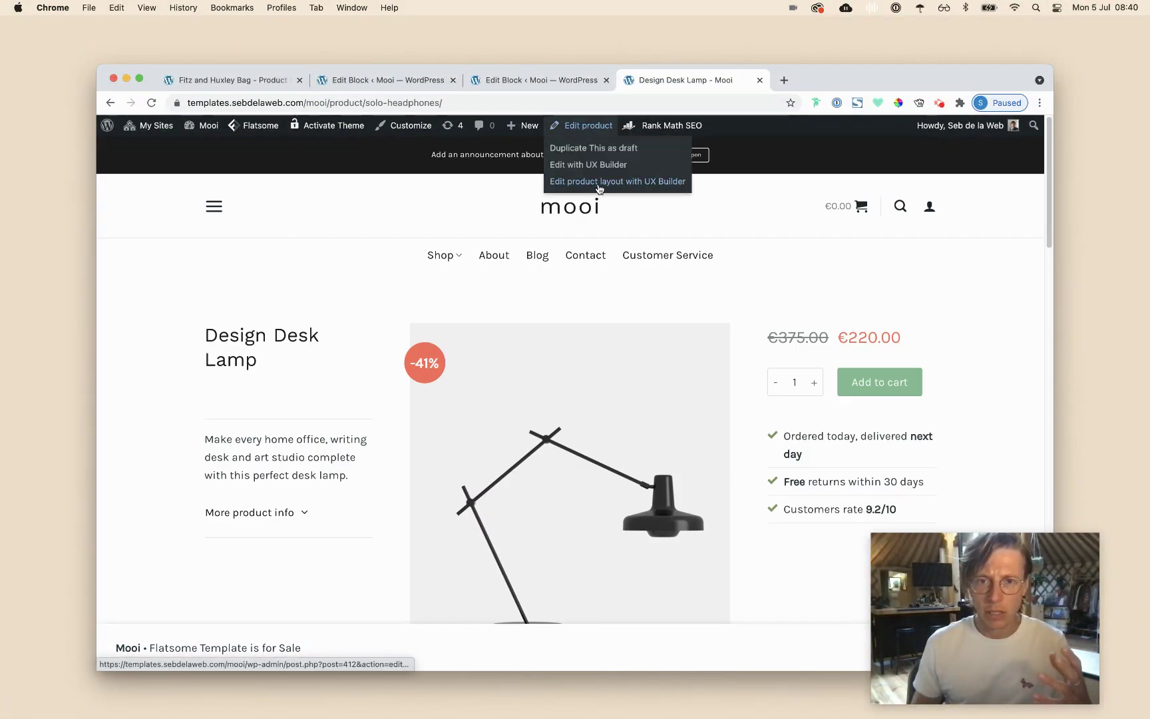
left_click(653, 185)
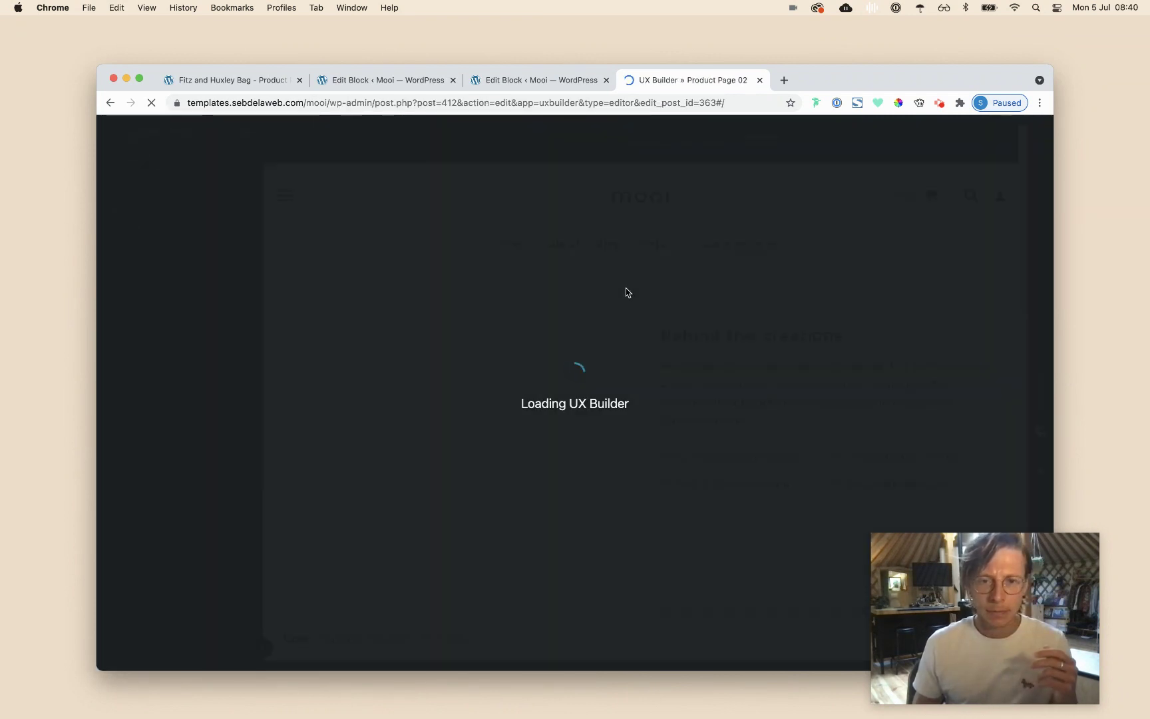
Set the Product Title element's size to Large
scroll(389, 450, "down", 2)
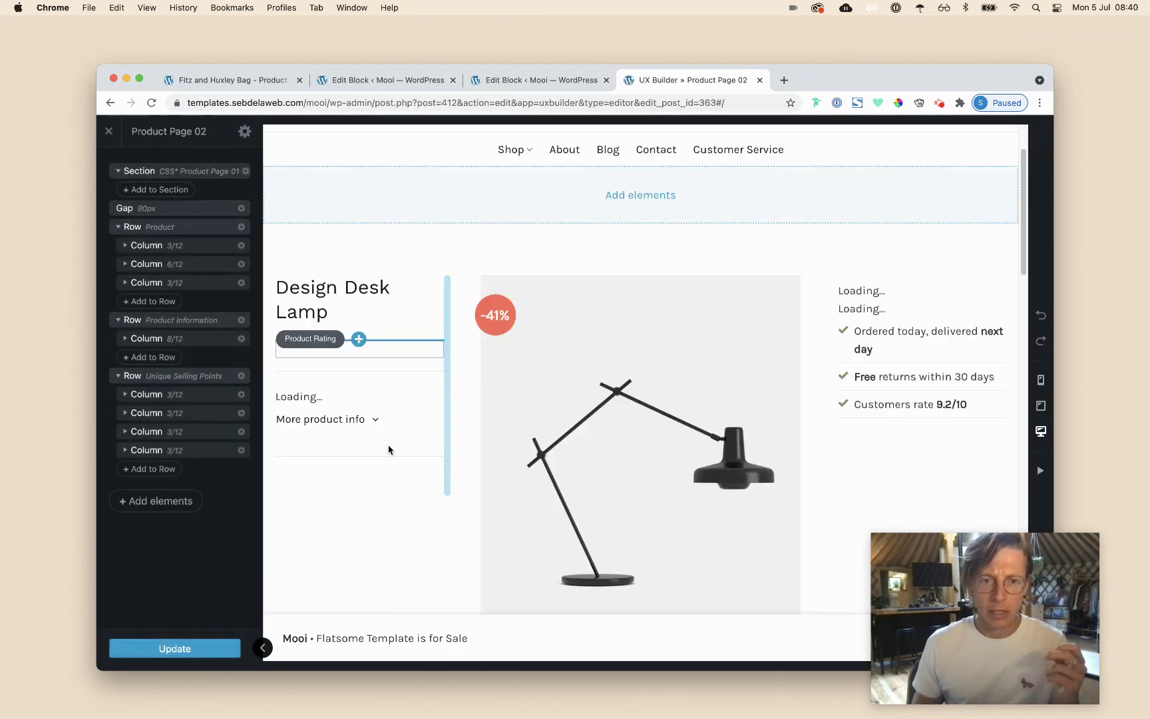
scroll(433, 445, "down", 5)
scroll(533, 399, "up", 3)
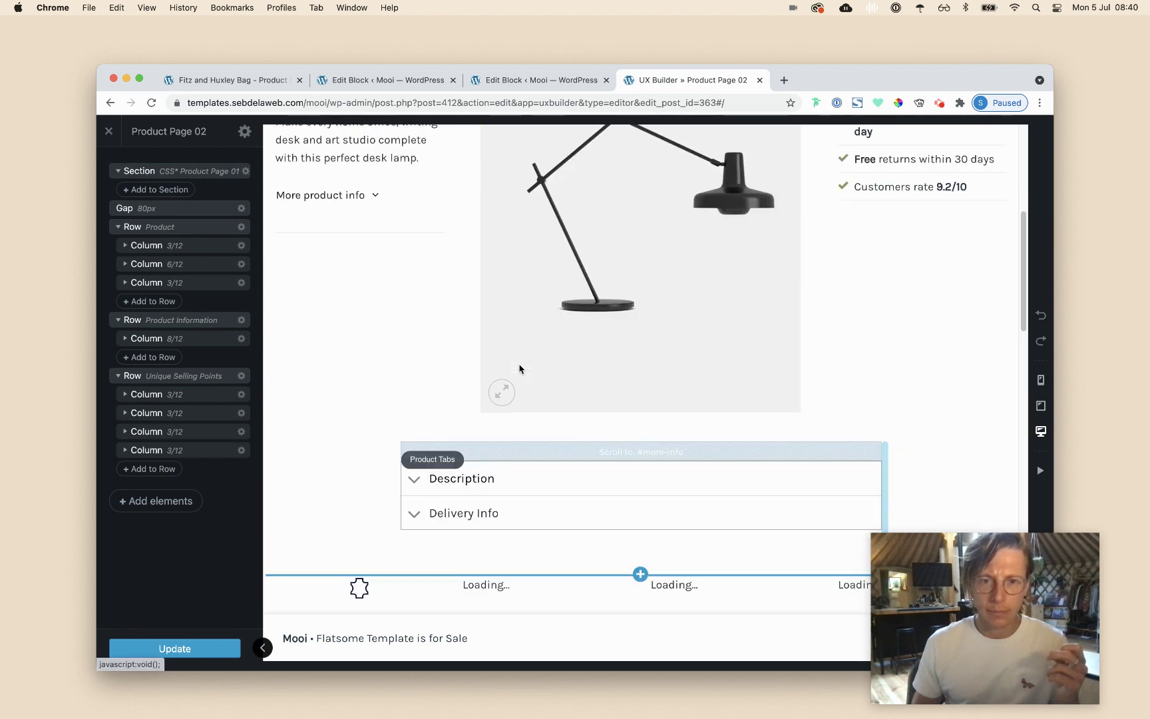
scroll(520, 368, "up", 5)
left_click(278, 349)
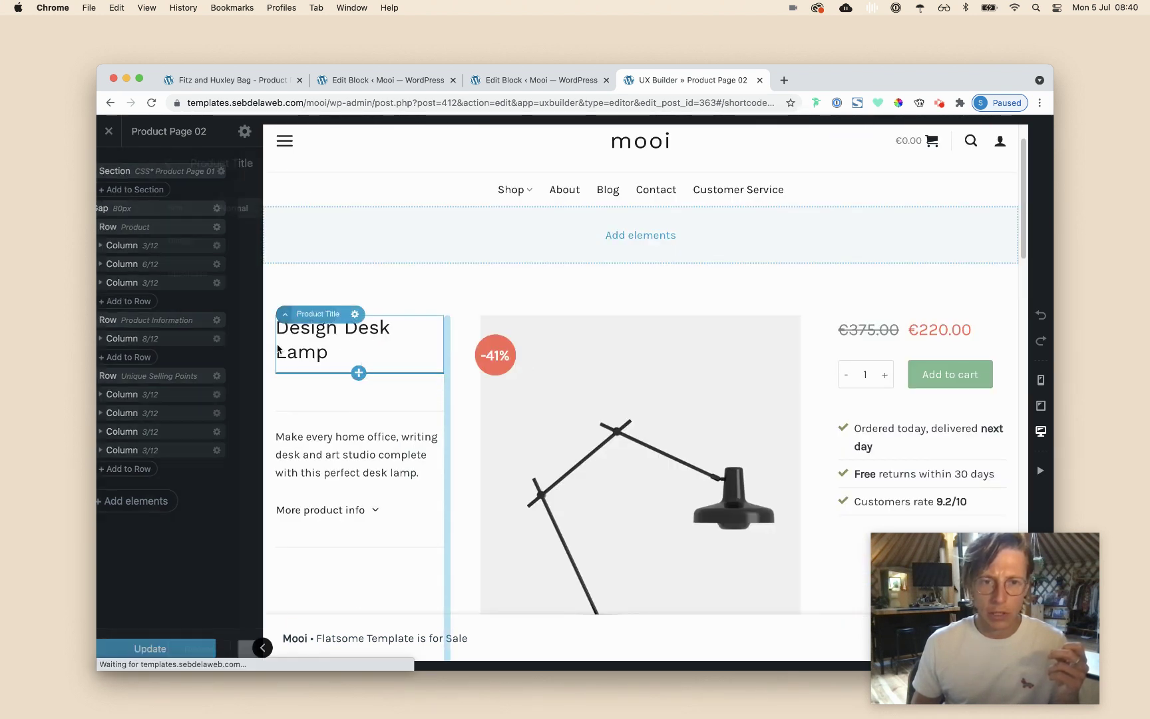
left_click(203, 207)
left_click(199, 222)
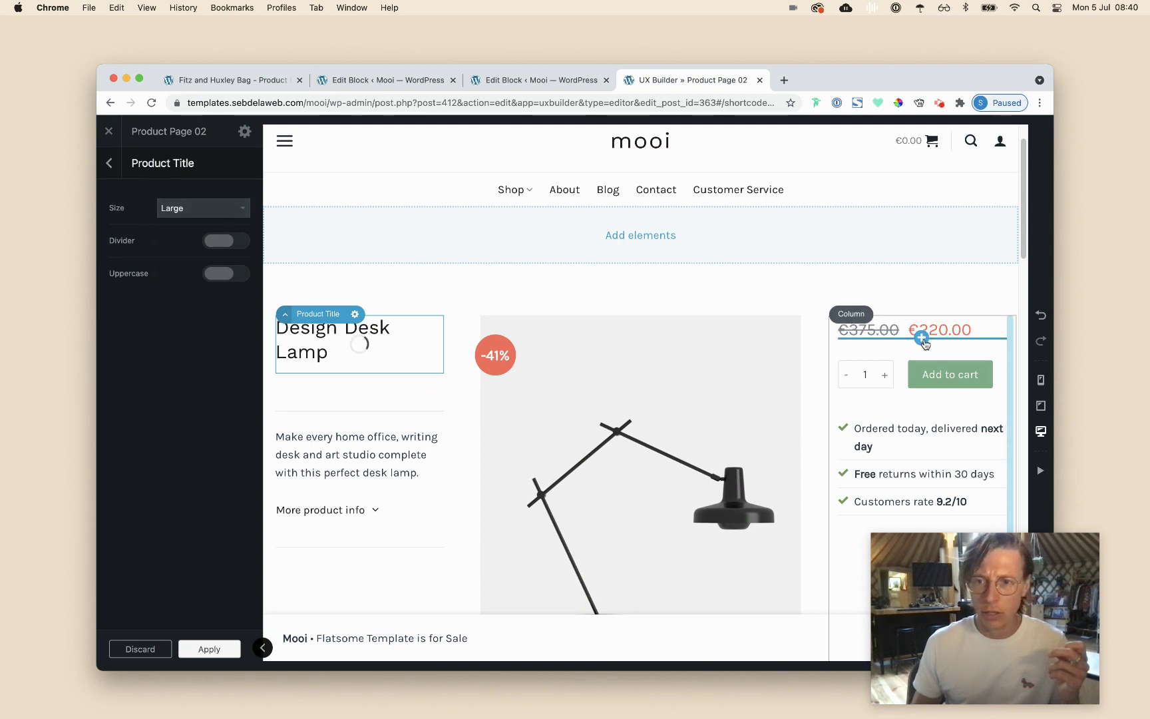
Set the Product Price element's size to Small and apply it
left_click(924, 343)
scroll(951, 319, "down", 2)
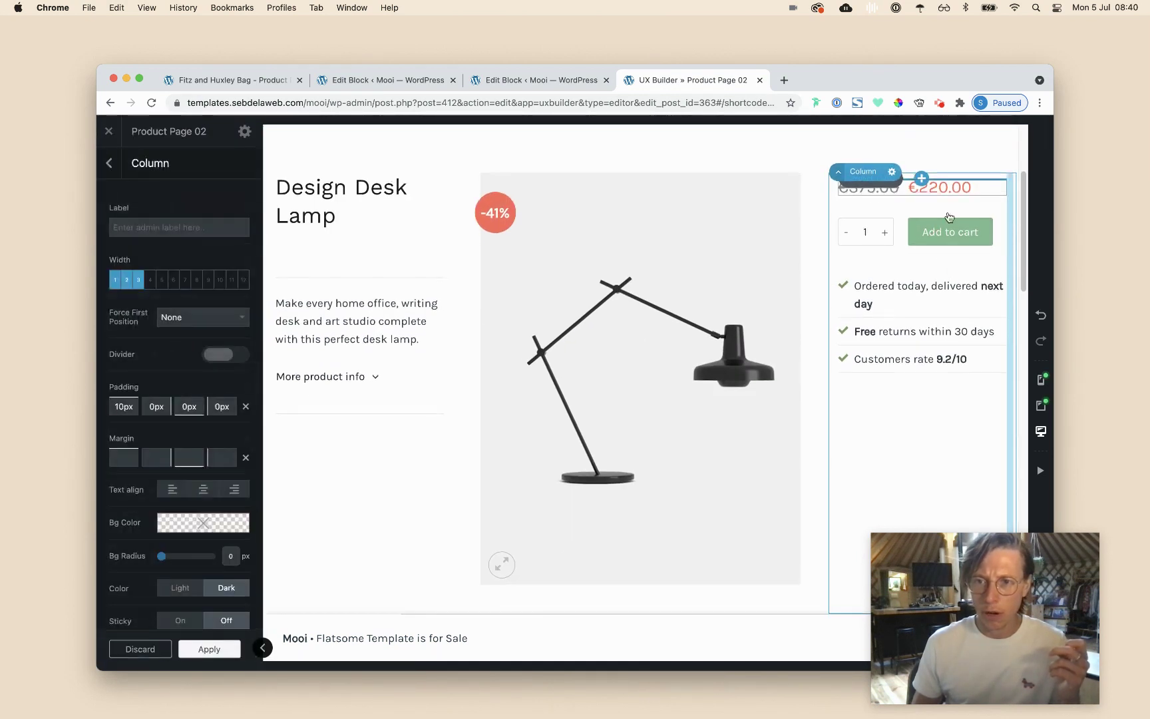
left_click(952, 188)
left_click(199, 207)
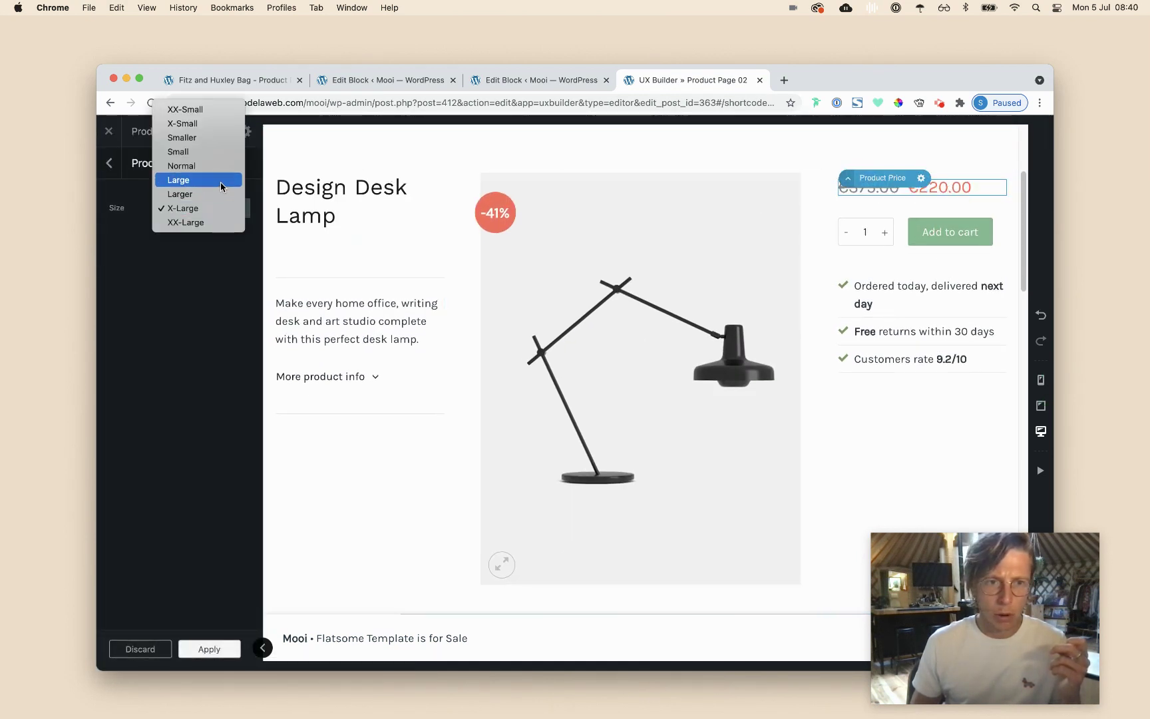
left_click(193, 152)
left_click(207, 648)
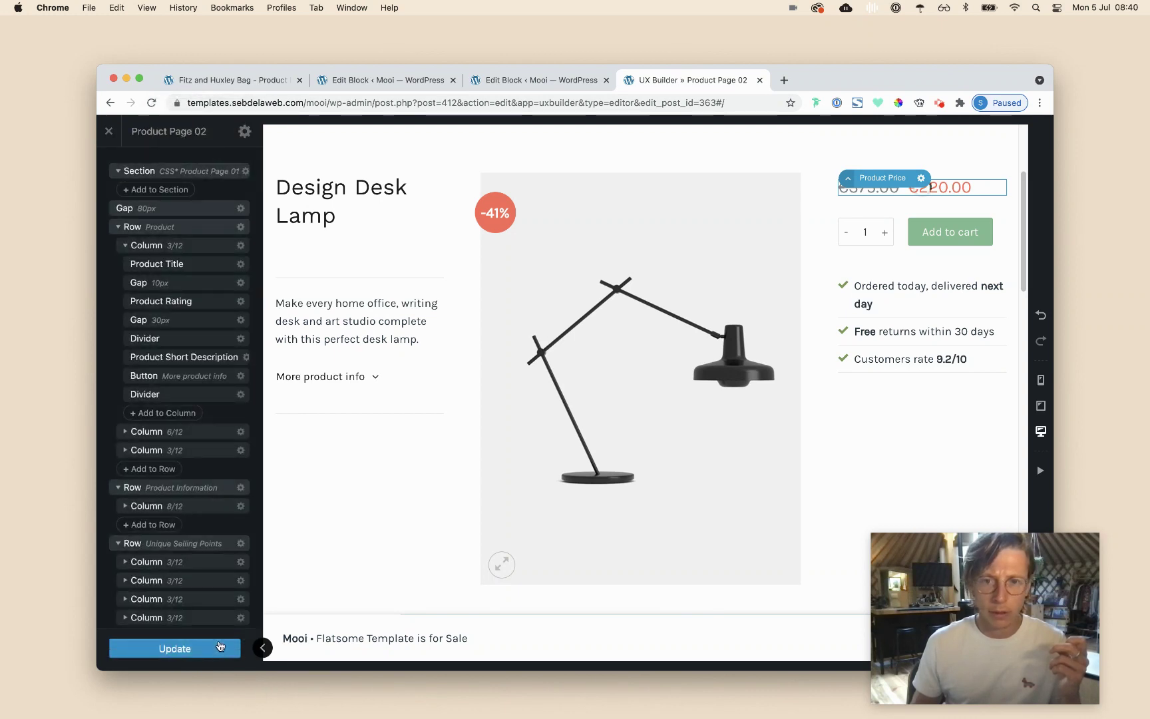
Save the Product Page 02 layout and return to the live Design Desk Lamp page
scroll(554, 466, "down", 4)
left_click(349, 574)
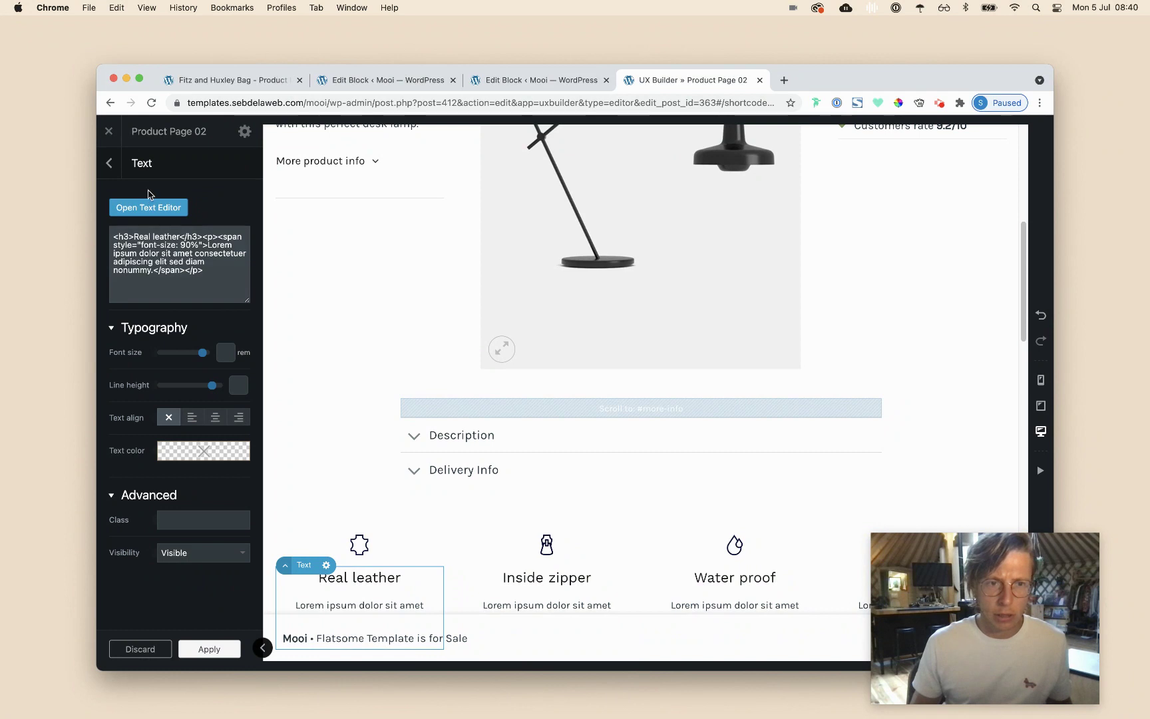
left_click(109, 163)
scroll(431, 359, "down", 5)
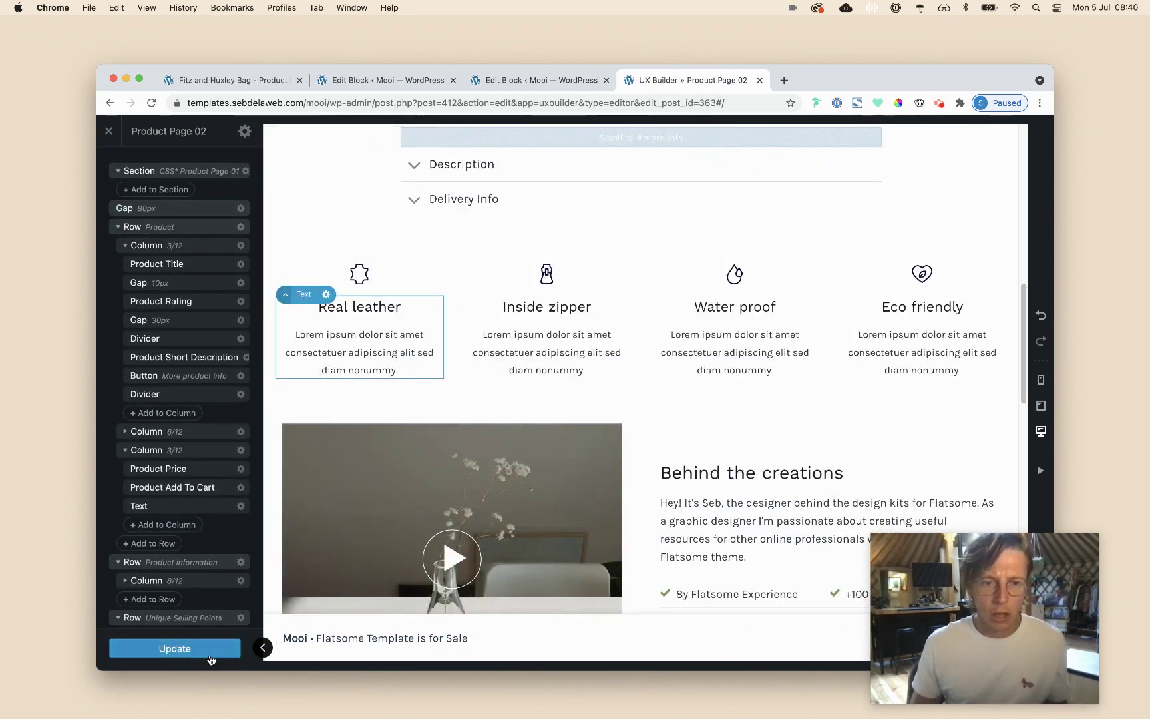
left_click(200, 649)
left_click(109, 135)
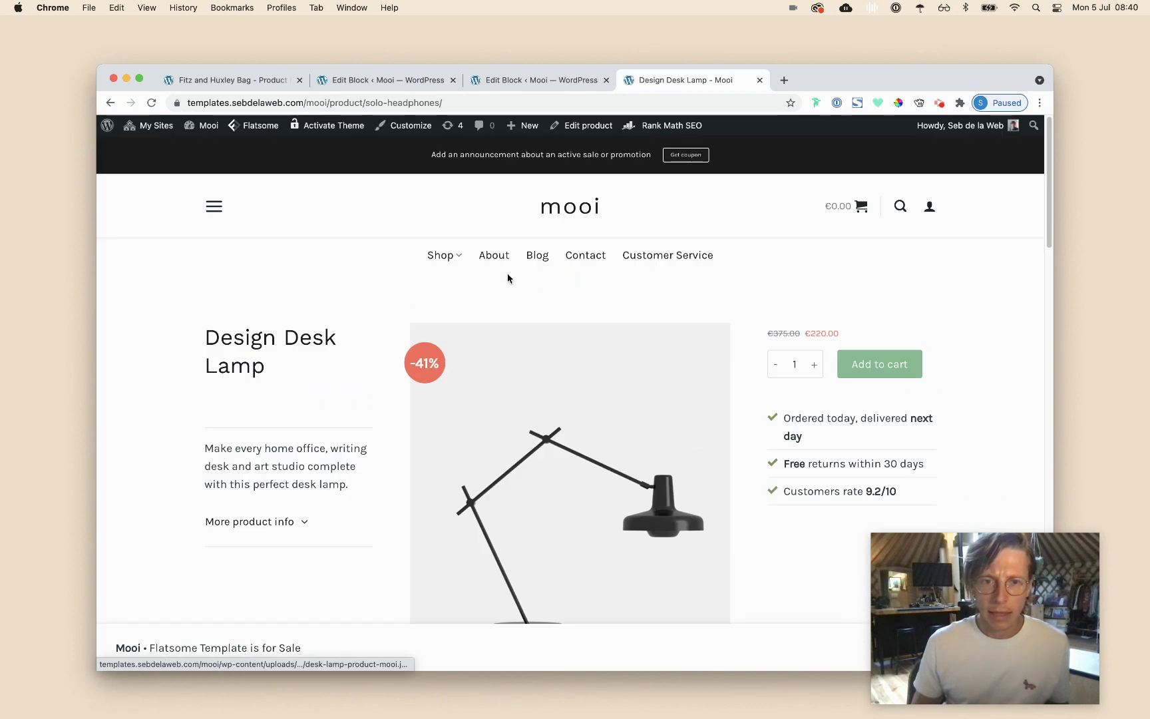
scroll(507, 278, "down", 8)
scroll(457, 333, "up", 4)
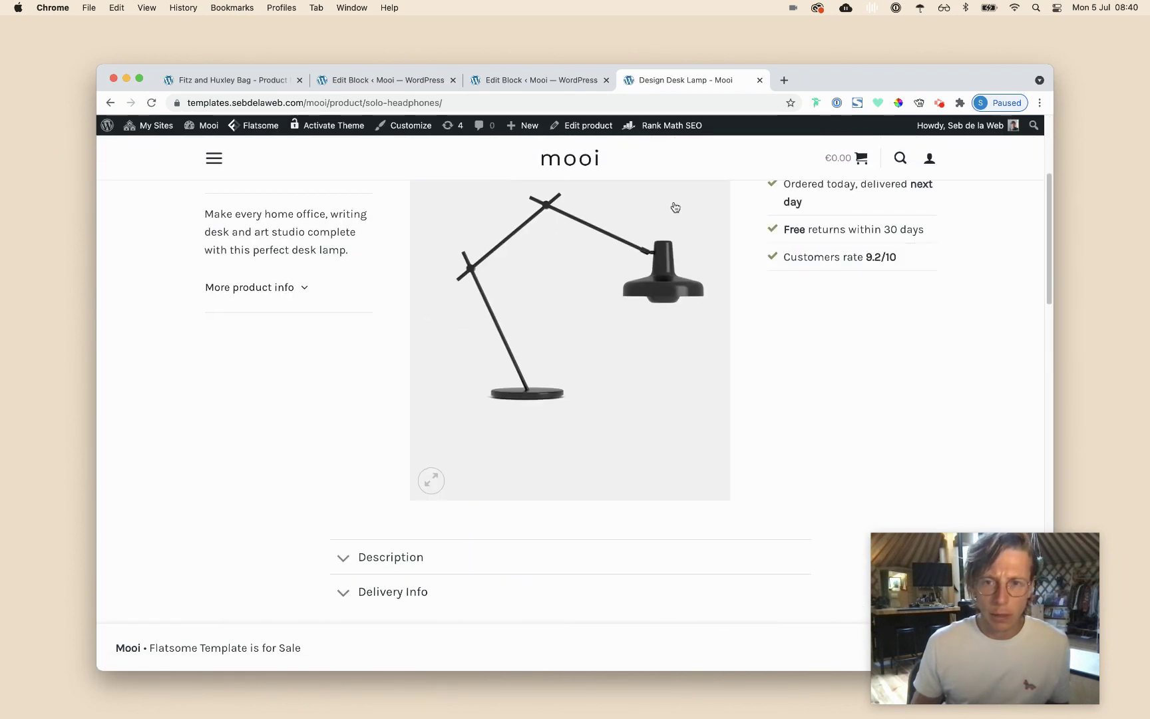
scroll(507, 237, "up", 3)
scroll(701, 452, "down", 15)
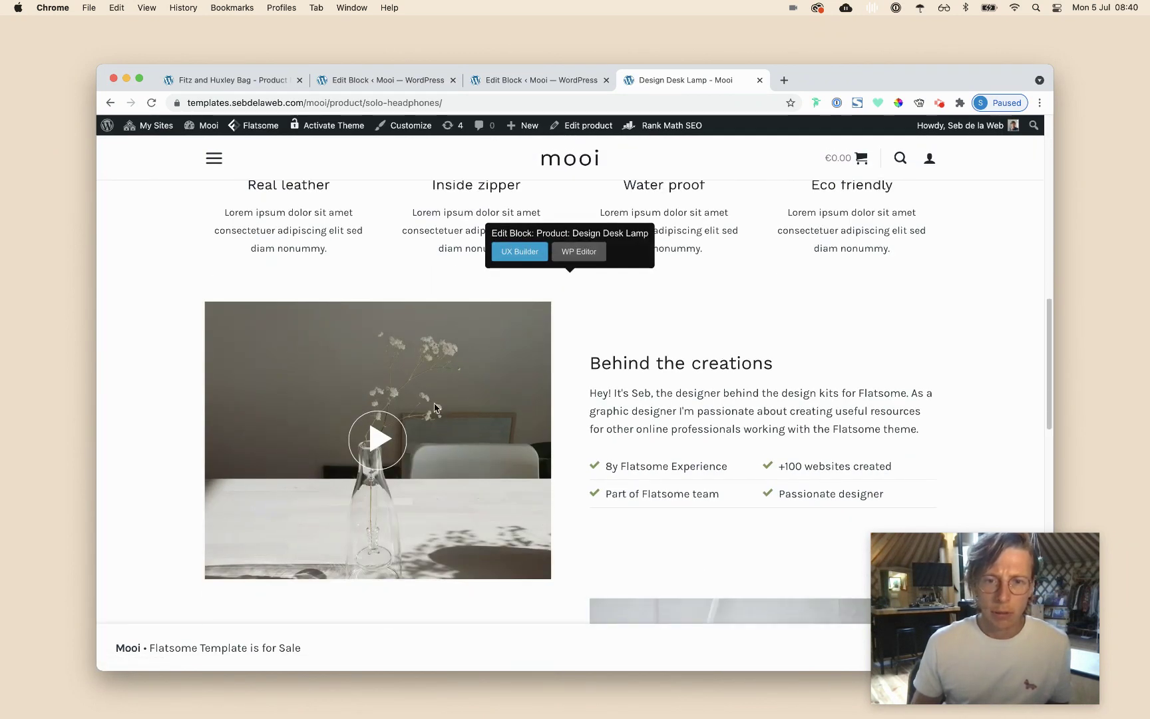
scroll(727, 367, "down", 4)
scroll(686, 296, "up", 4)
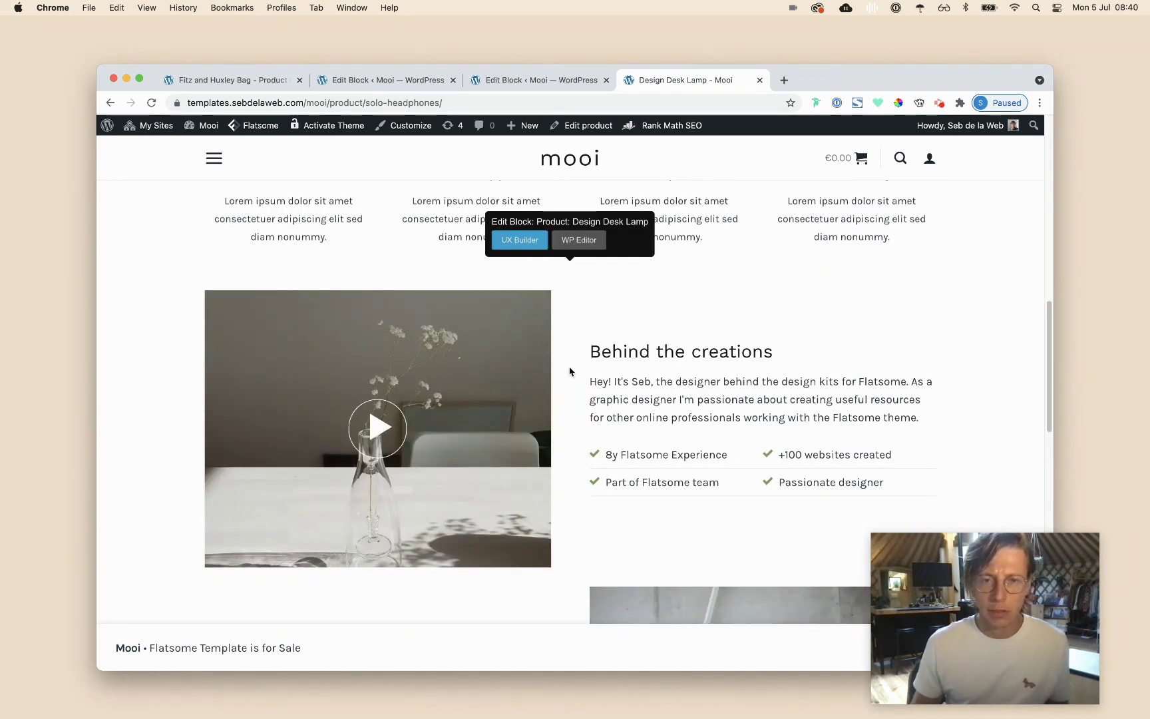
scroll(672, 431, "down", 7)
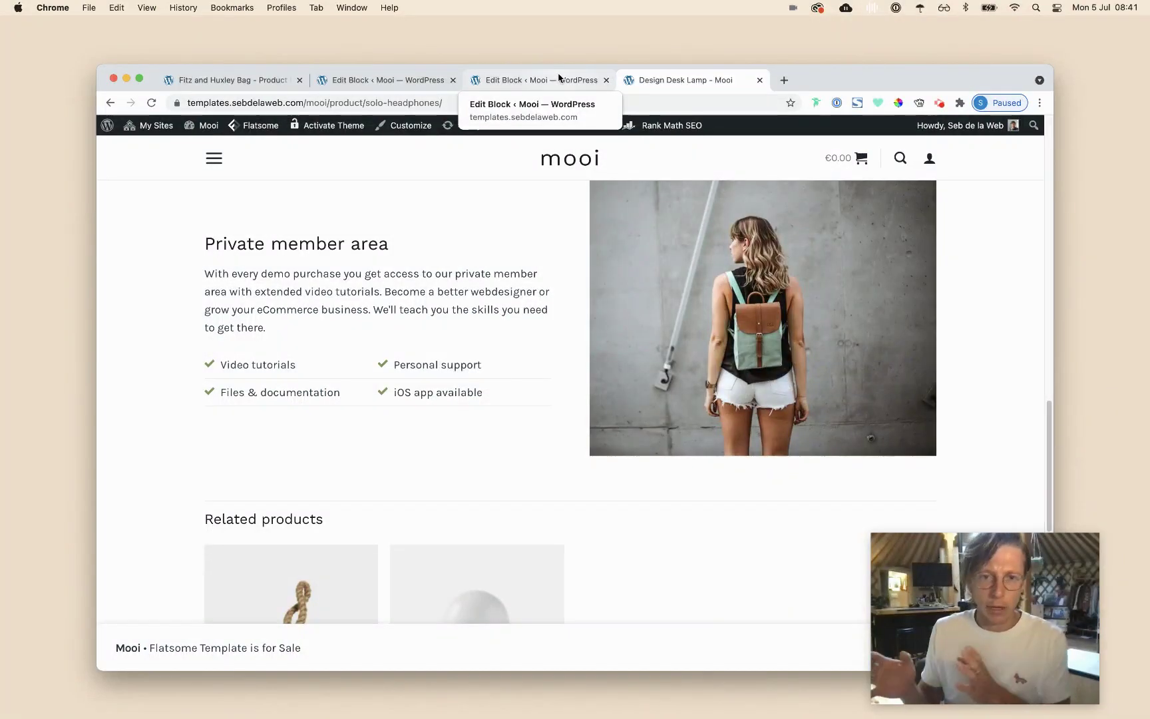
Load the member area's Basics page in a new tab, then show the ProductPagePack overview in the first tab
left_click(280, 81)
scroll(537, 257, "up", 5)
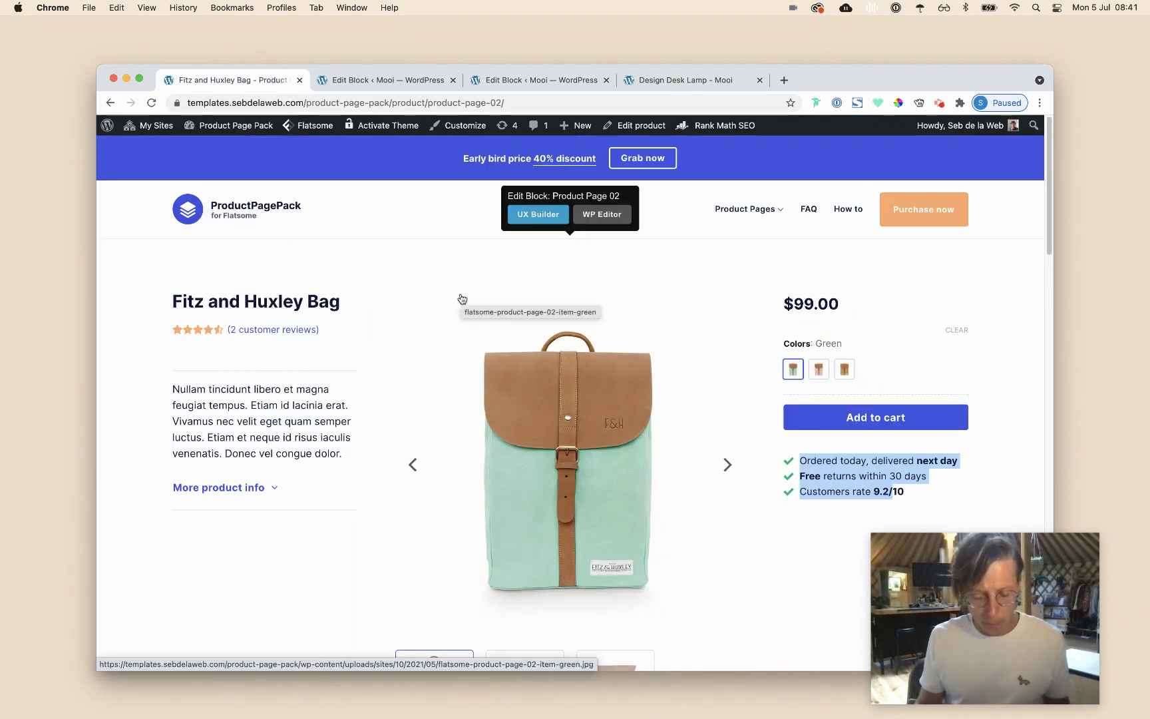
key("super+t")
type("mem")
key("Return")
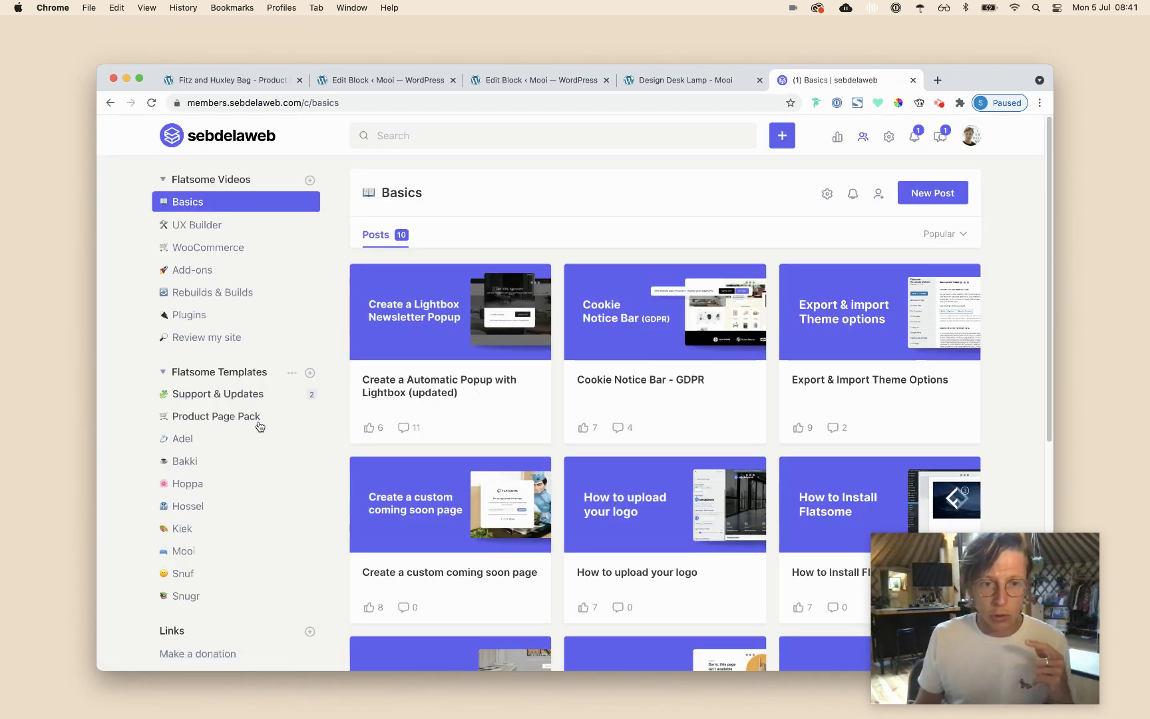
left_click(269, 80)
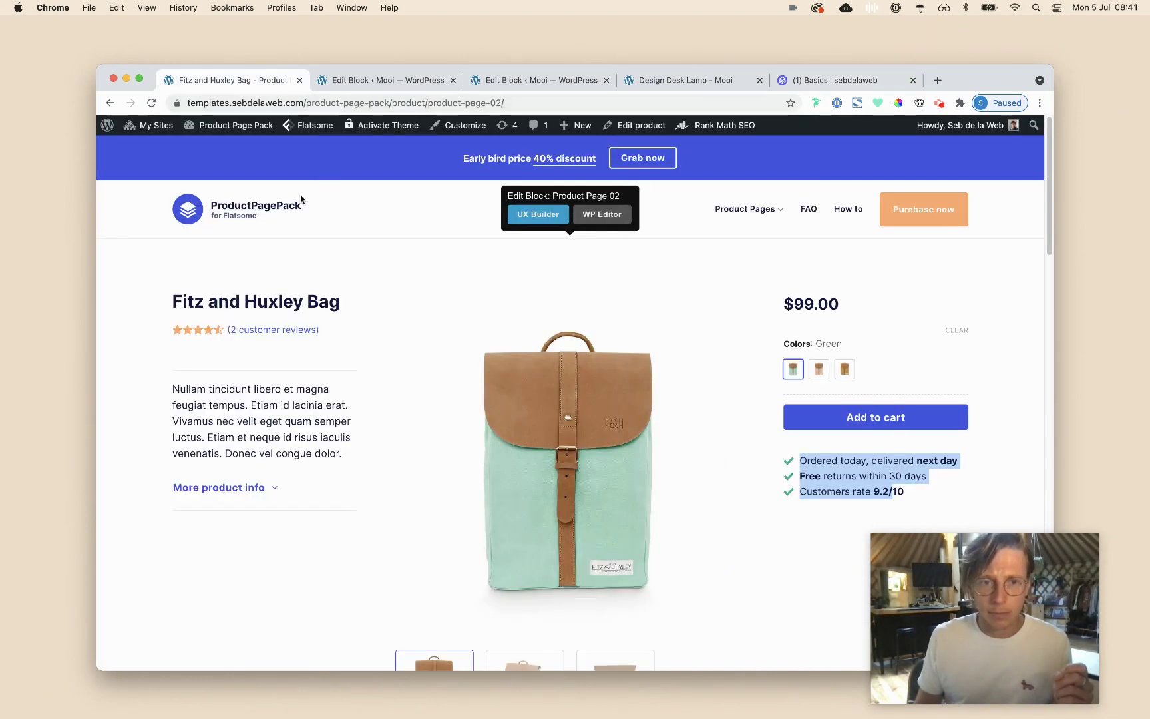
left_click(290, 214)
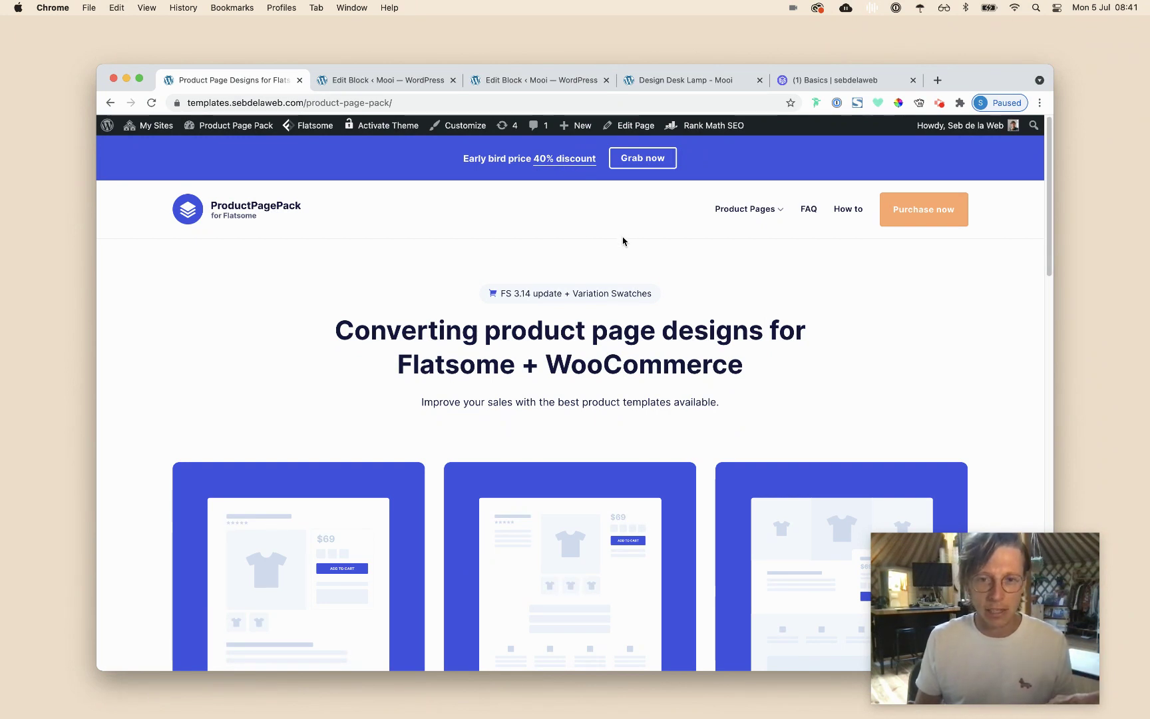
scroll(620, 284, "down", 1)
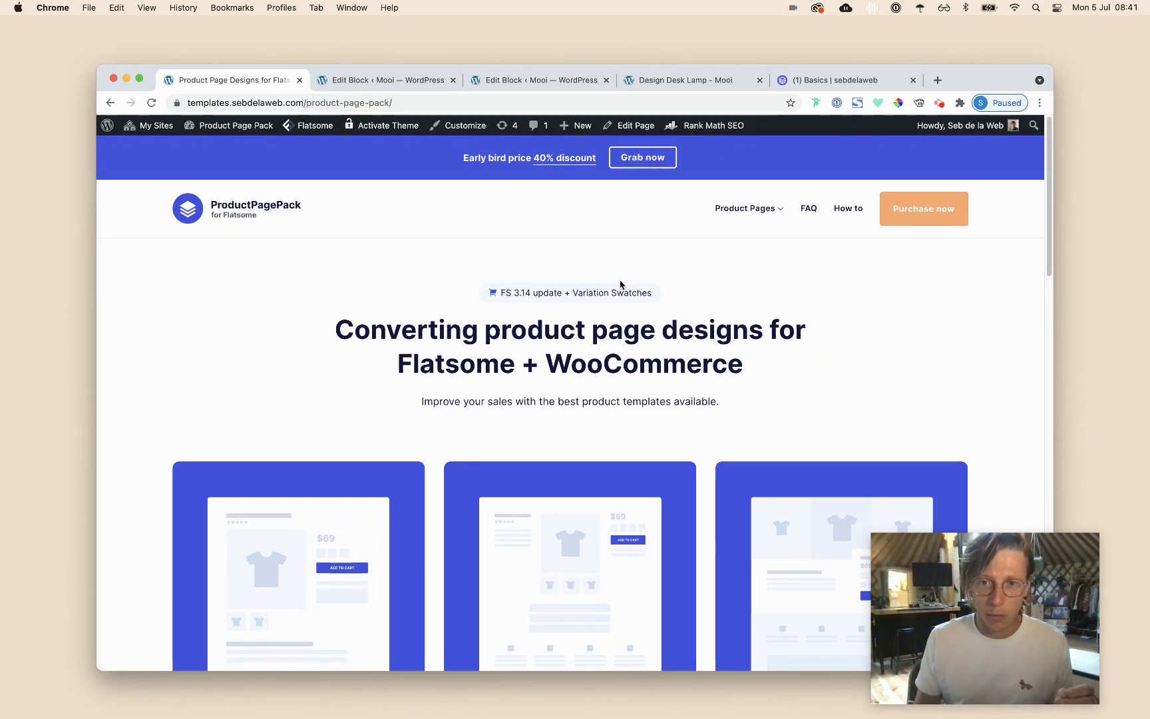
scroll(620, 286, "down", 20)
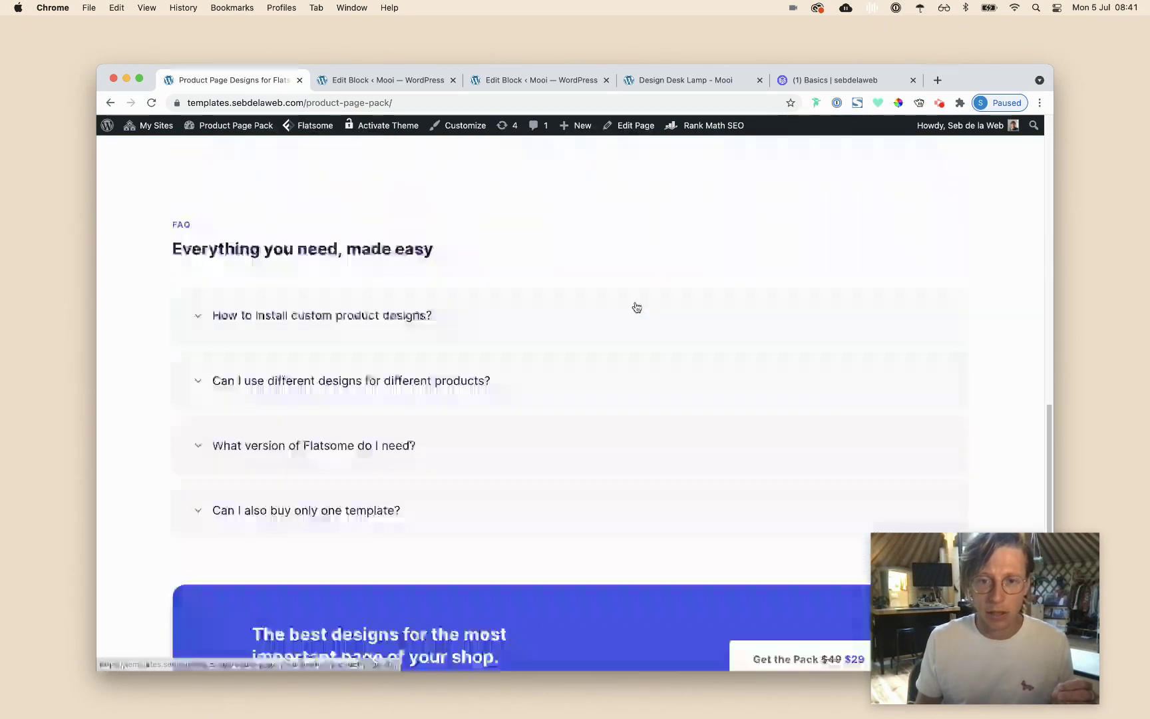
mouse_move(885, 497)
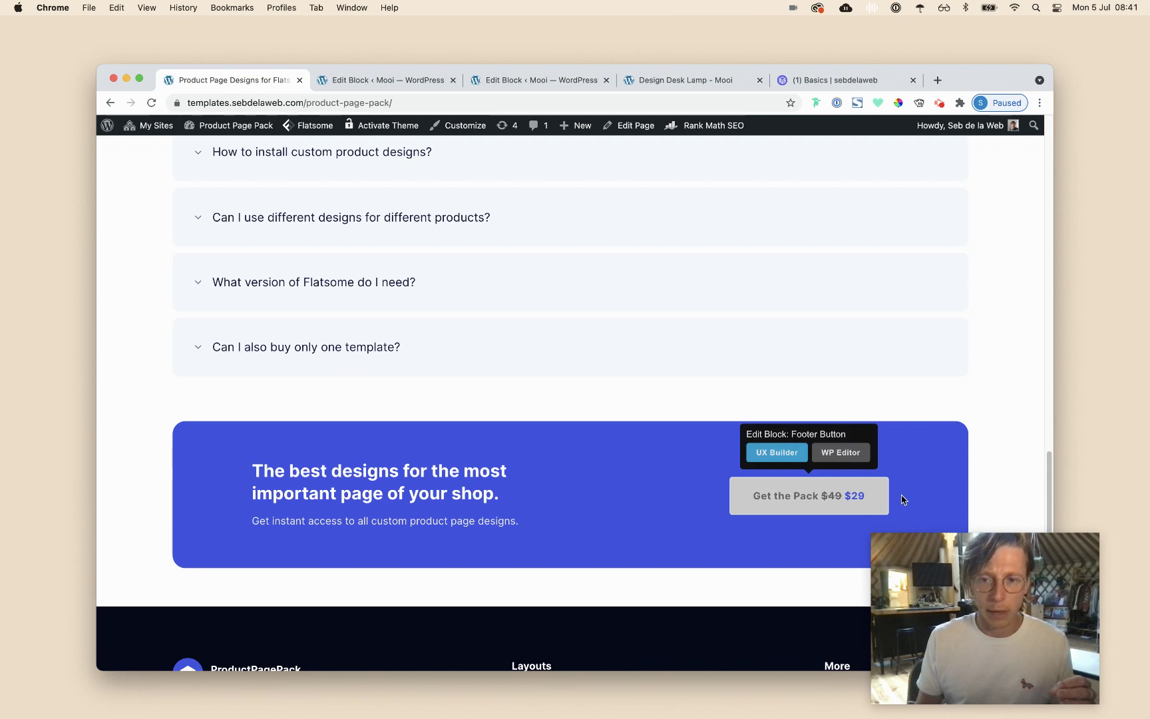
scroll(878, 390, "up", 15)
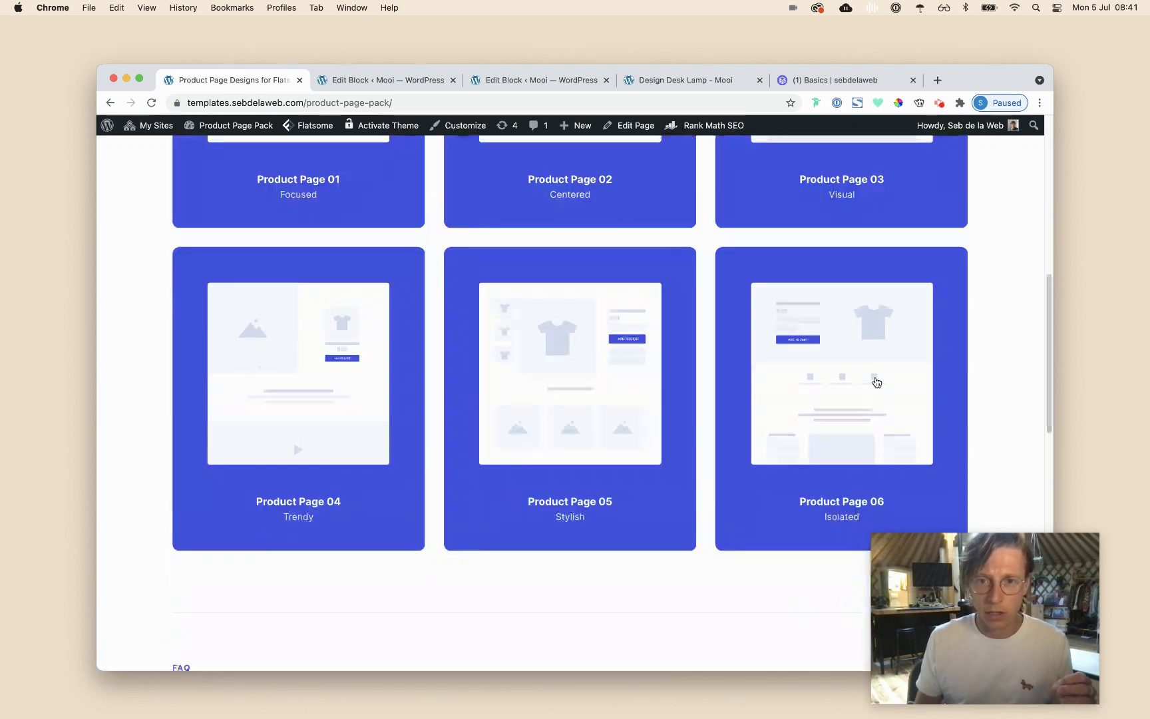
scroll(867, 393, "up", 4)
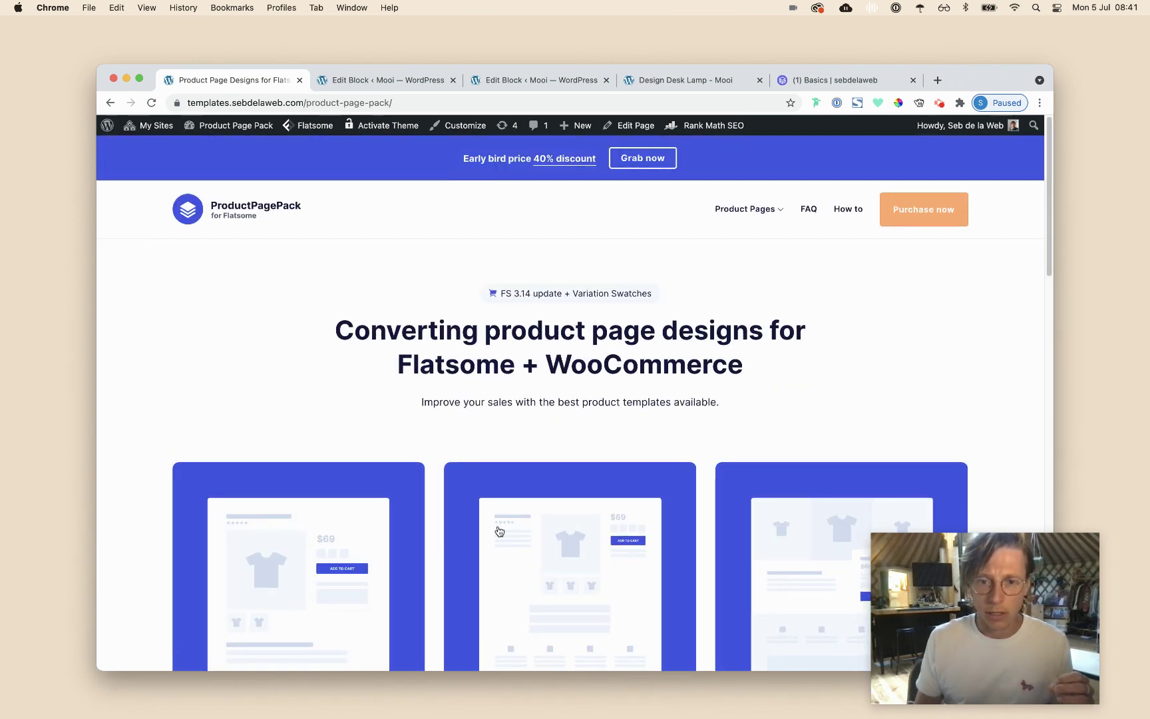
scroll(499, 530, "down", 8)
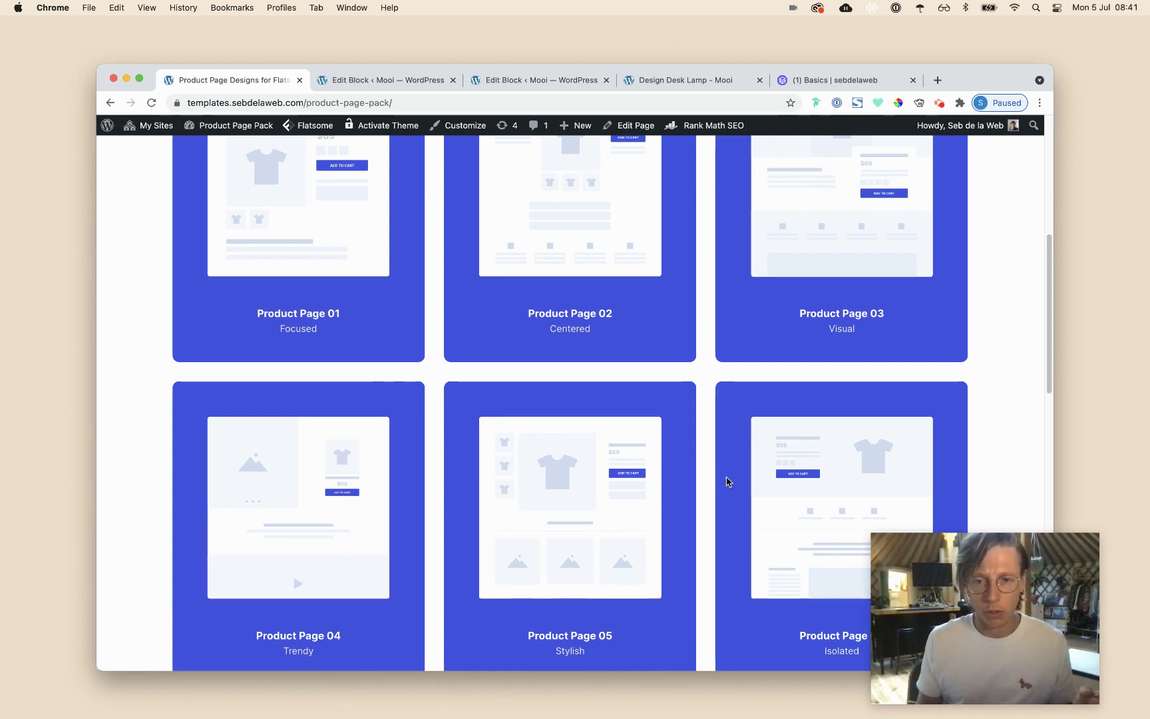
scroll(703, 475, "up", 3)
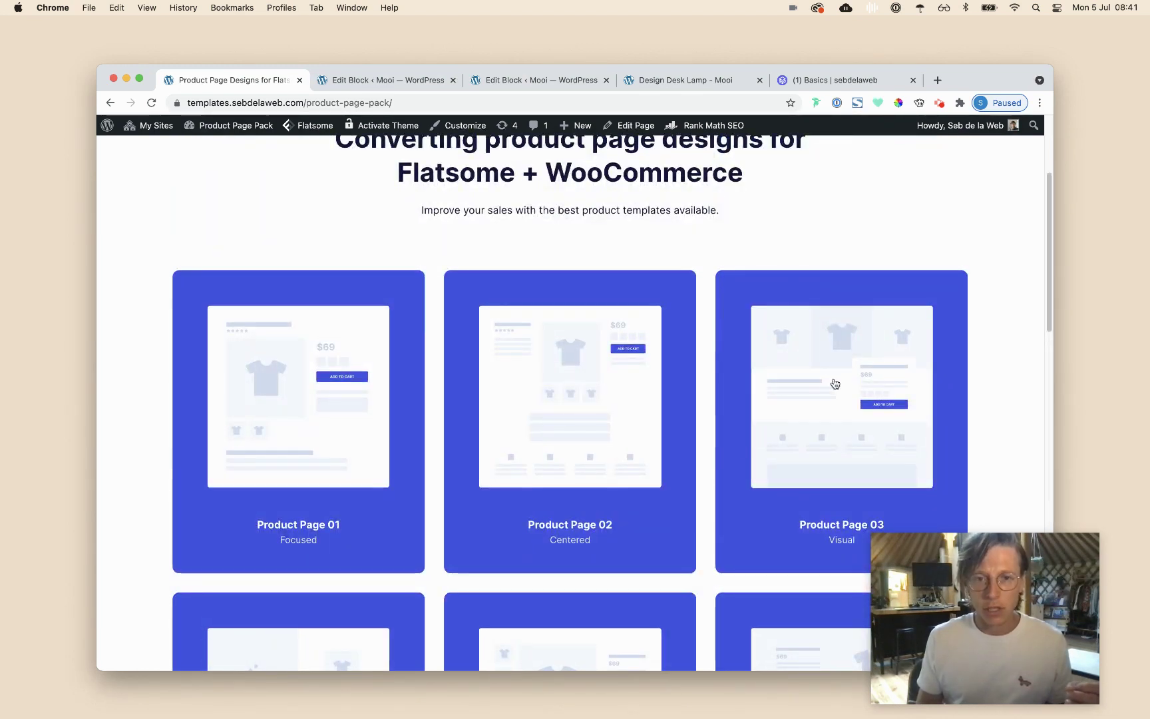